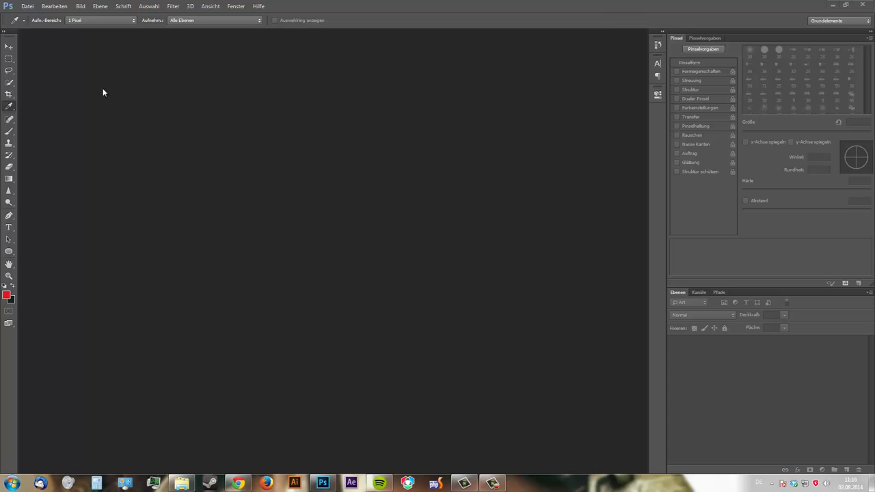
Create a new 2800-pixel-wide document with a height of 1560 pixels
click(27, 6)
click(37, 18)
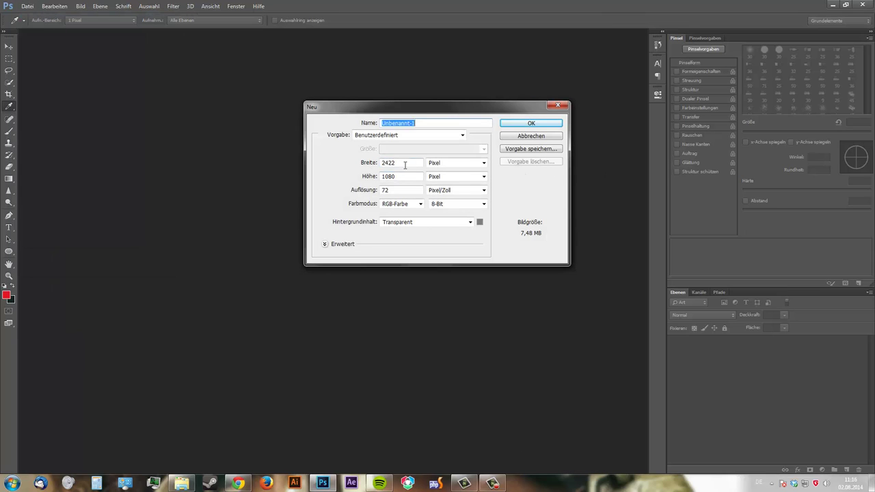
text(2800)
double_click(397, 176)
text(1560)
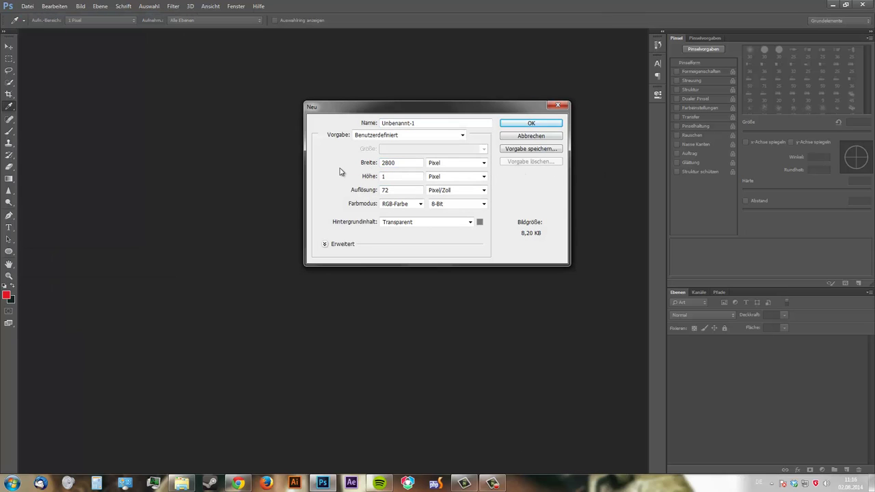
key(Return)
Fill the layer with white and set the foreground colour to light beige
key(alt+BackSpace)
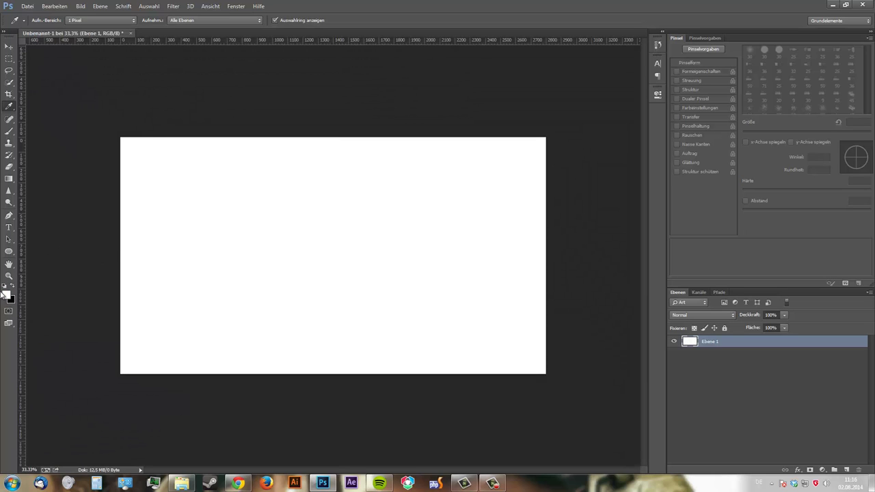
click(6, 295)
click(321, 145)
click(561, 116)
Fill the canvas with a soft beige gradient preset, undoing a stray dark corner gradient
key(g)
click(65, 21)
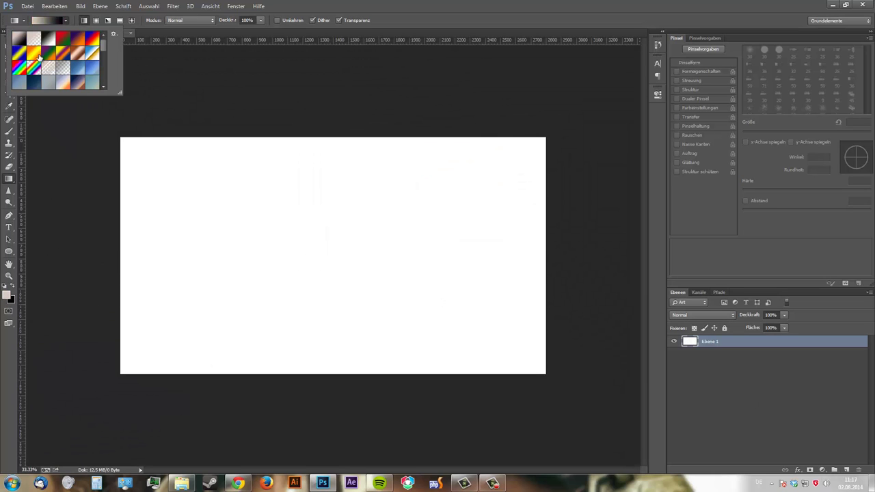
double_click(40, 59)
mouse_move(478, 158)
mouse_down()
mouse_move(171, 355)
mouse_move(205, 362)
mouse_up()
drag(68, 48, 159, 105)
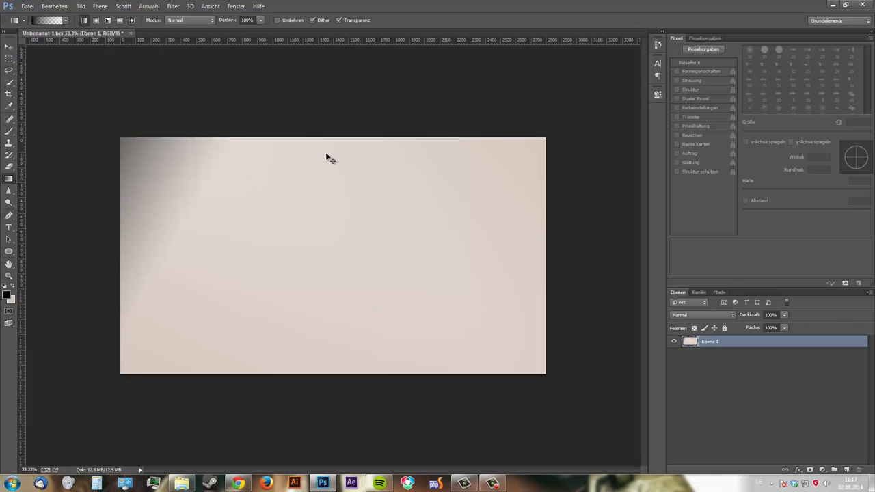
key(ctrl+z)
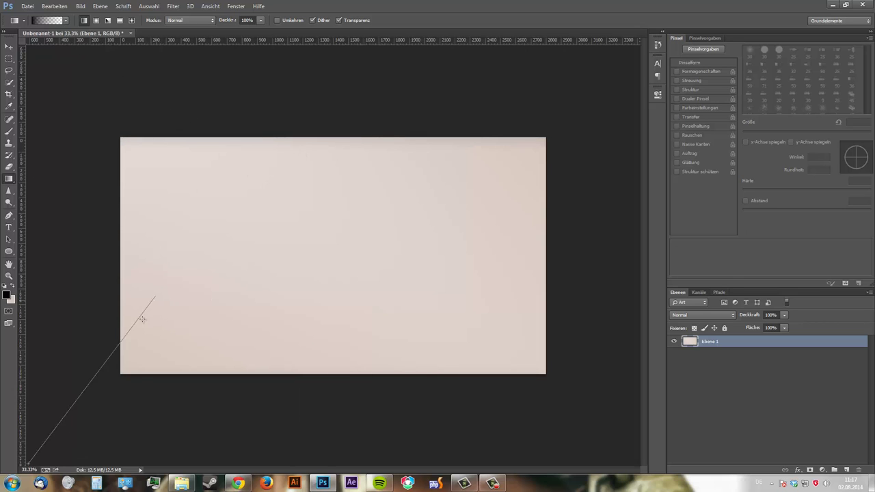
Set a new foreground colour and add an empty layer above the background
click(8, 298)
click(530, 124)
key(ctrl+shift+alt+n)
Draw a large ellipse for the sun and move it to the upper right
key(ctrl+plus)
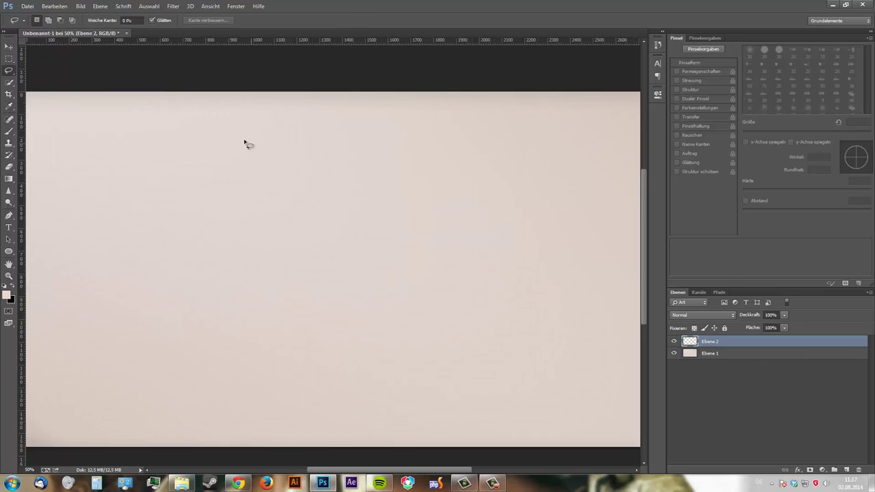
key(u)
drag(166, 124, 499, 328)
key(v)
drag(533, 424, 512, 183)
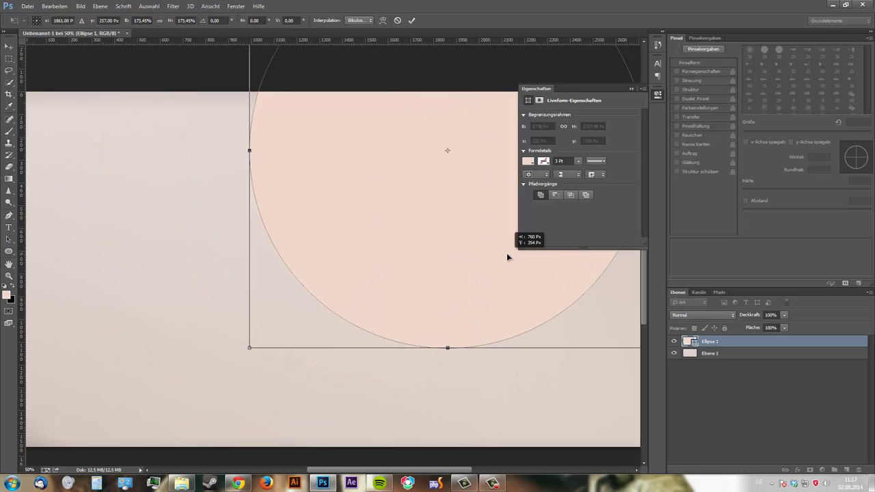
Fill the sun circle with white and add a new layer above it
click(528, 160)
click(569, 202)
click(845, 470)
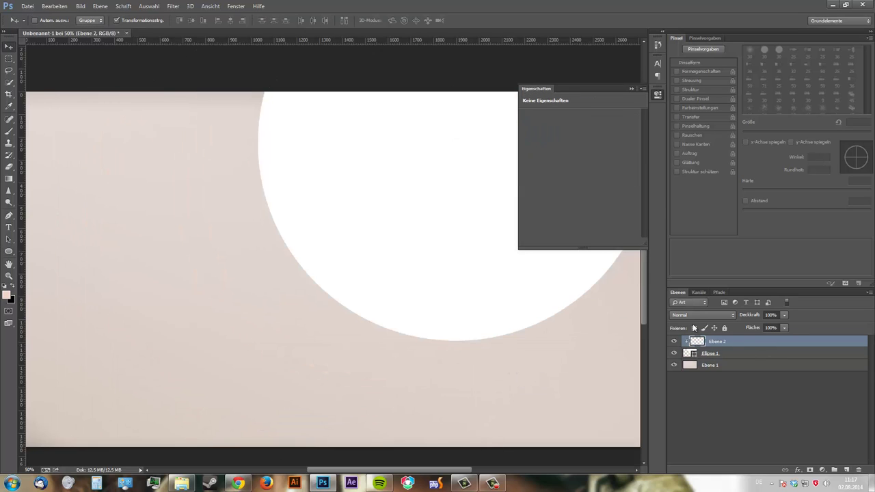
key(g)
drag(420, 174, 325, 207)
key(alt+bracketleft)
Change the sun circle's fill colour to peach
key(u)
click(658, 93)
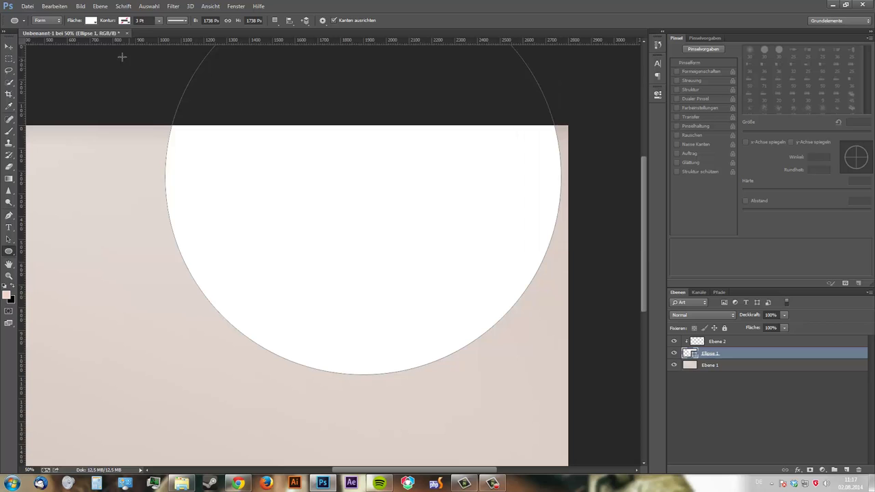
click(90, 19)
click(55, 63)
Paint a white radial glow clipped to the sun, then add an empty layer
click(735, 340)
key(v)
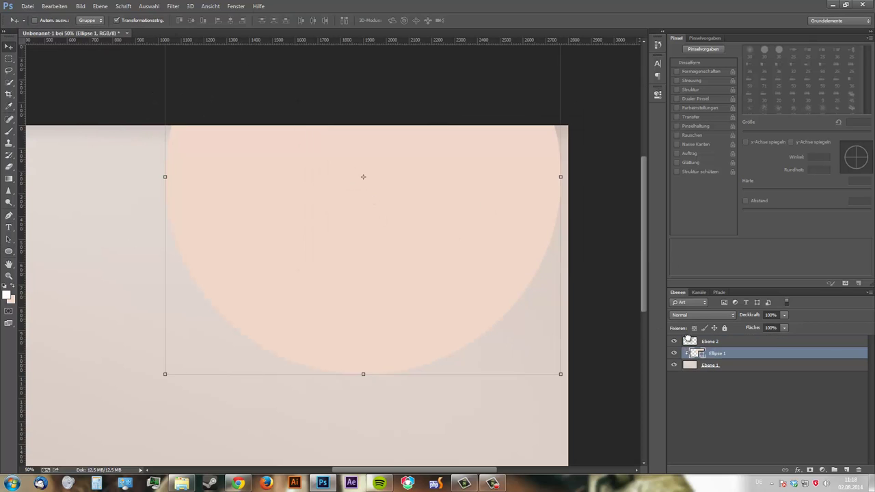
drag(361, 279, 531, 111)
key(z)
mouse_move(438, 223)
mouse_down()
mouse_move(410, 223)
mouse_move(437, 223)
mouse_up()
key(ctrl+shift+alt+n)
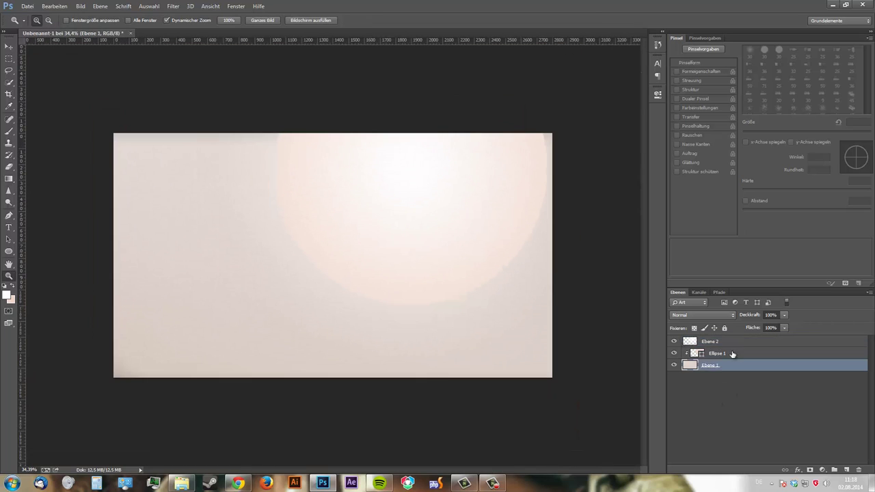
Paint brown ground along the bottom with a small hard round brush at 1% spacing
key(b)
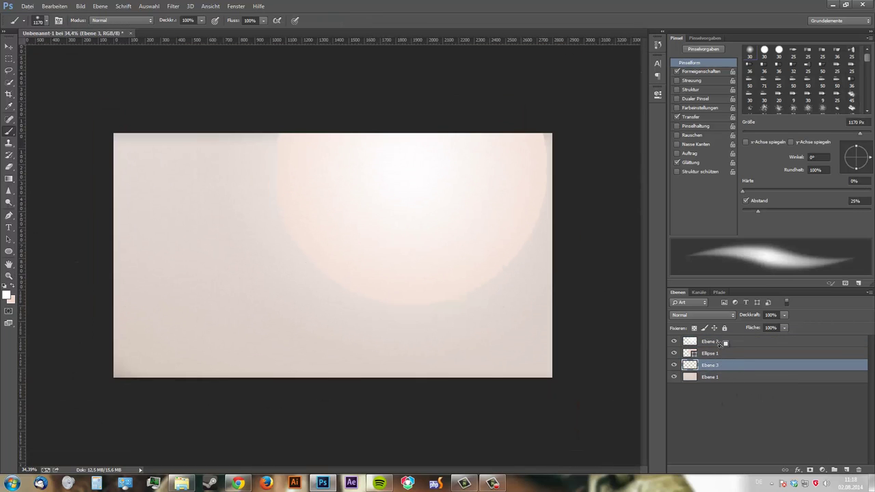
click(7, 295)
click(335, 152)
click(334, 176)
click(523, 116)
click(750, 50)
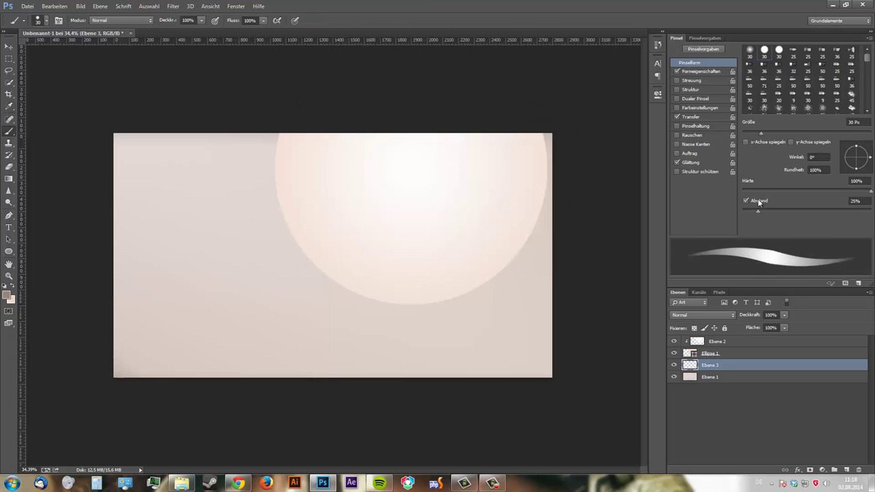
drag(757, 211, 742, 211)
drag(186, 367, 393, 369)
drag(547, 381, 437, 368)
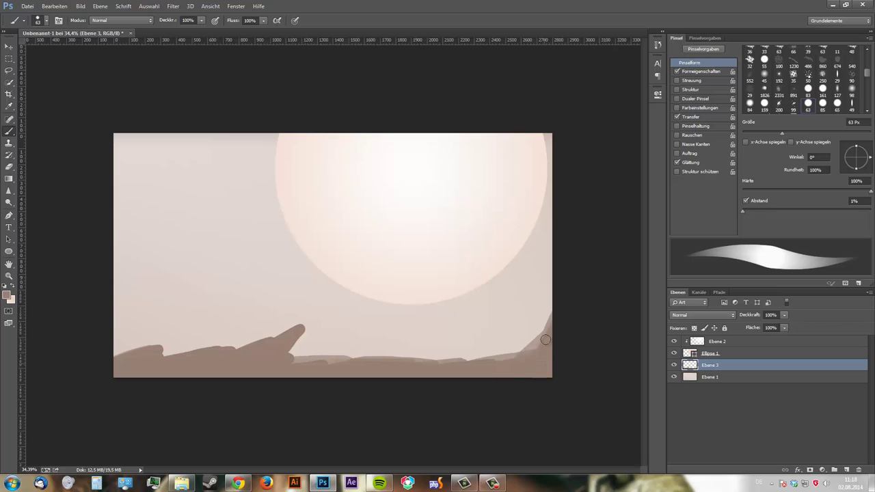
Trim the mountain ridge left of the peak with a larger eraser tip
key(e)
scroll(328, 332, up, 3)
click(752, 93)
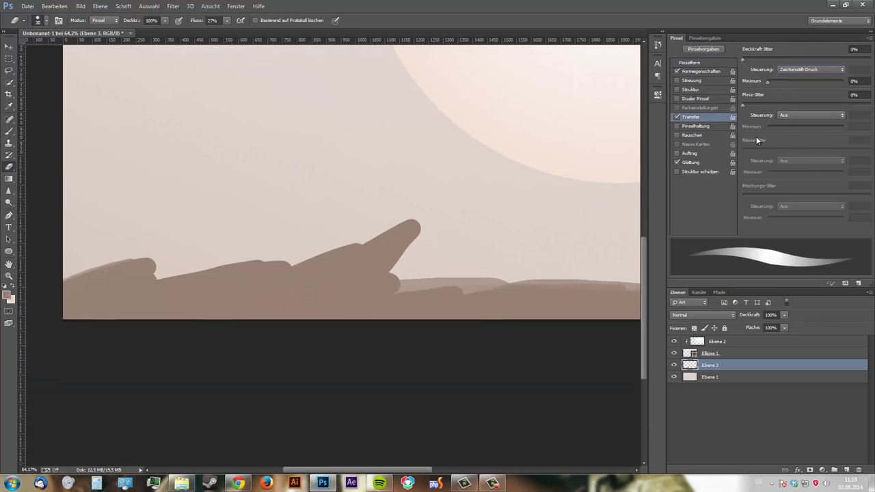
mouse_move(420, 220)
mouse_down()
mouse_move(158, 265)
mouse_move(441, 232)
mouse_up()
Reshape the mountain peak into a thin sharp spike, filling the notch beneath it
key(b)
drag(417, 285, 383, 293)
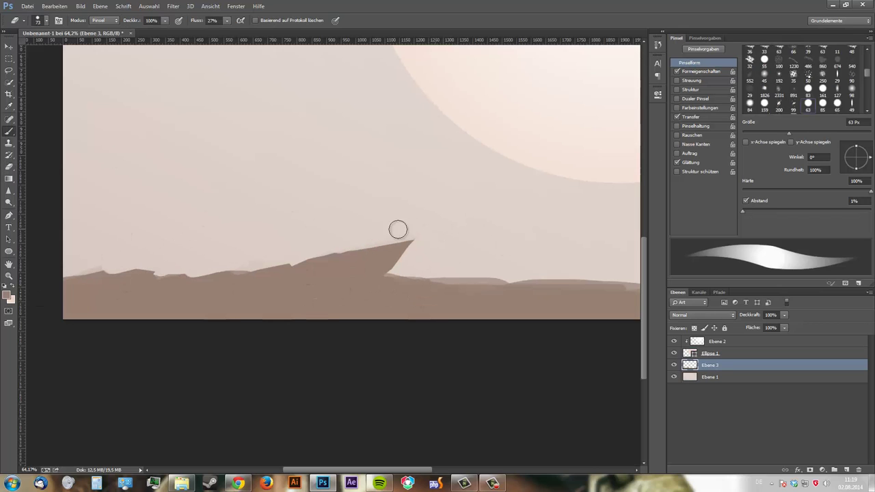
mouse_move(399, 229)
mouse_down()
mouse_move(312, 269)
mouse_move(307, 287)
mouse_up()
mouse_move(402, 233)
mouse_down()
mouse_move(415, 269)
mouse_move(418, 261)
mouse_move(388, 269)
mouse_up()
key(e)
key(b)
drag(395, 239, 394, 259)
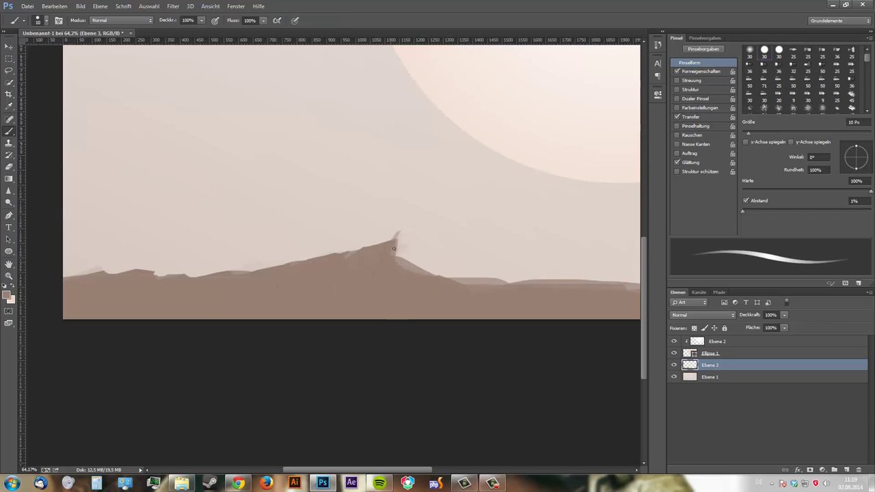
Pick a darker brown, undo a trial stroke, and add a new empty layer
alt+click(401, 225)
click(7, 295)
click(528, 124)
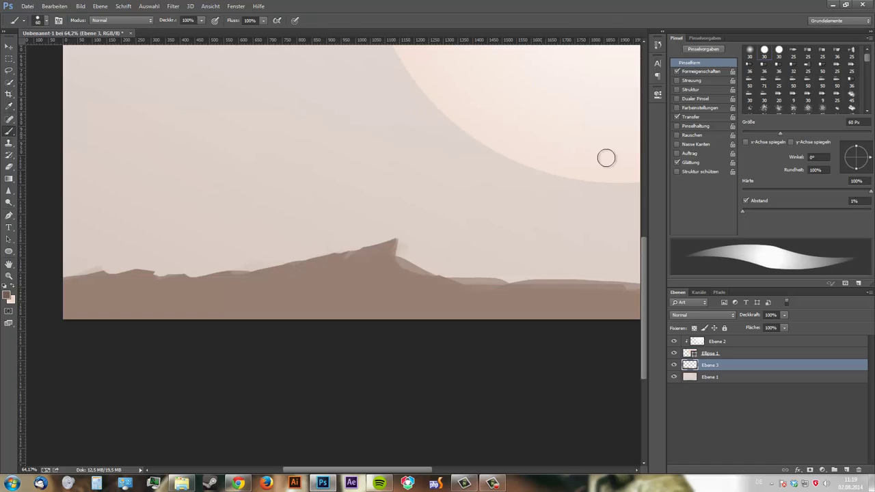
drag(68, 295, 219, 301)
key(ctrl+z)
click(846, 470)
Paint dark brown foreground strokes across the bottom of the canvas
drag(63, 301, 287, 296)
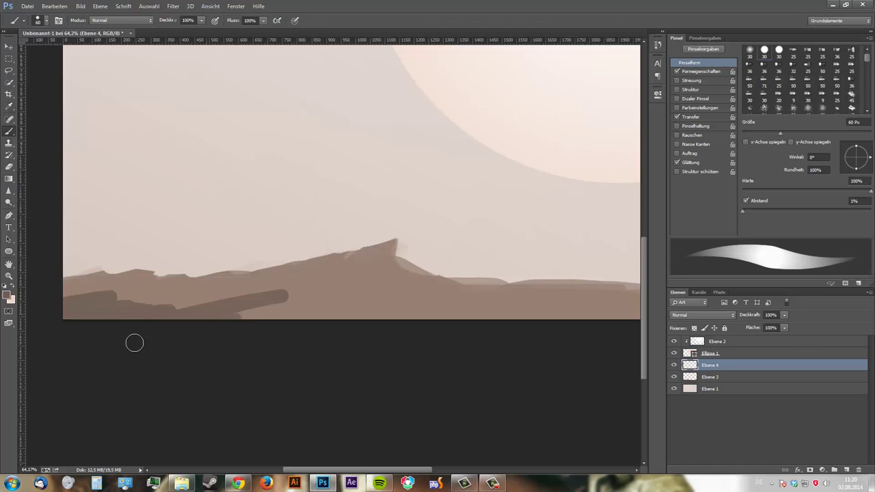
drag(146, 305, 394, 300)
drag(284, 298, 558, 308)
mouse_move(312, 301)
mouse_down()
mouse_move(520, 315)
mouse_move(288, 315)
mouse_up()
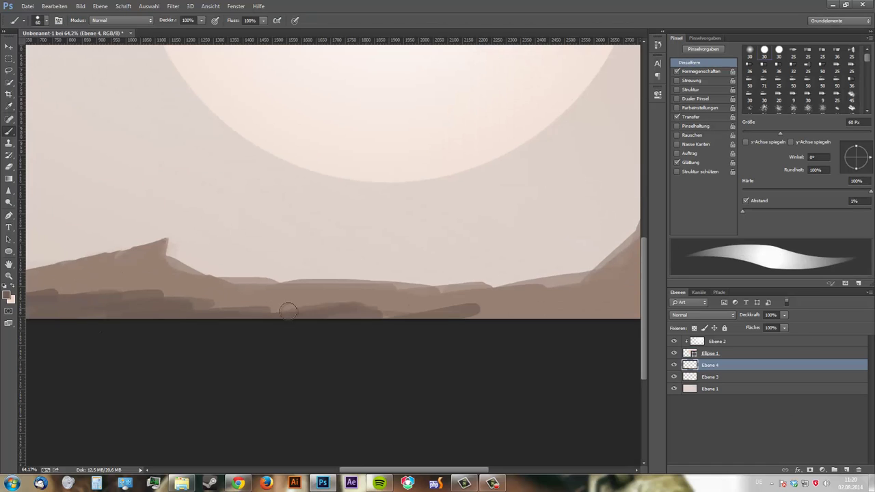
drag(555, 310, 322, 351)
Set up a larger soft round brush with slightly raised spacing and 5% flow
click(6, 295)
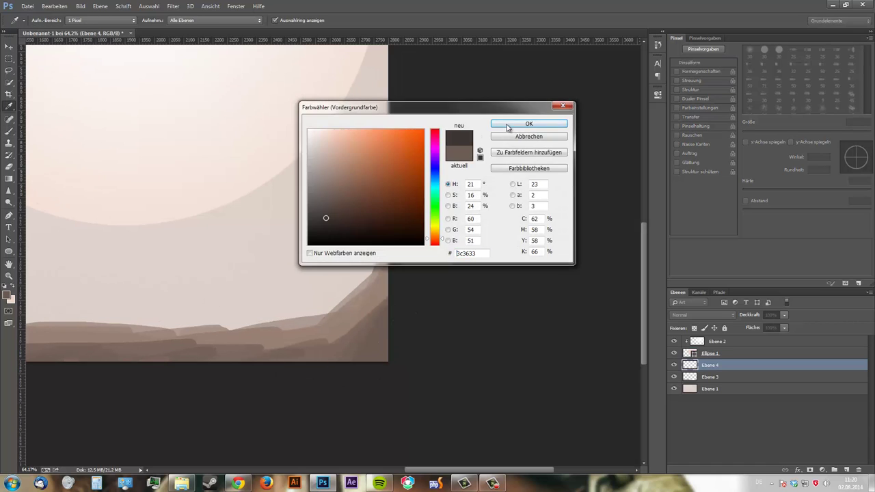
click(528, 124)
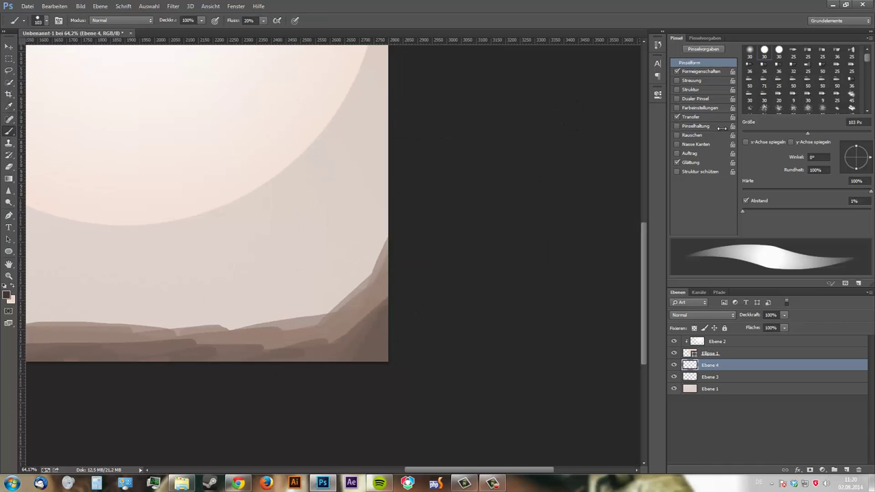
click(750, 49)
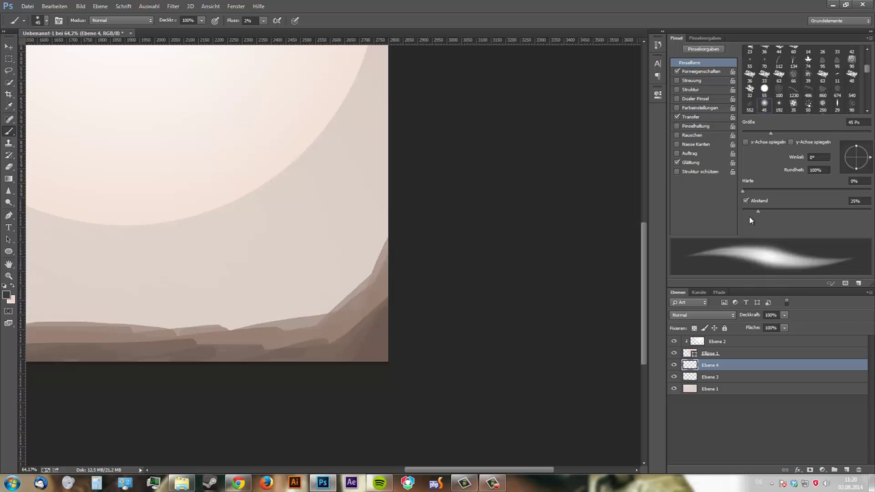
drag(749, 212, 757, 212)
scroll(431, 335, left, 5)
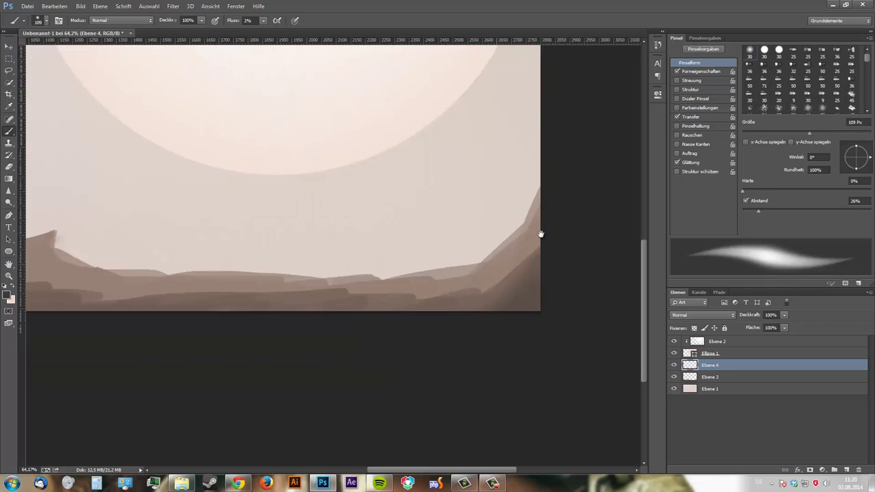
scroll(431, 335, down, 2)
key(bracketright)
key(bracketright)
key(bracketright)
scroll(294, 284, left, 5)
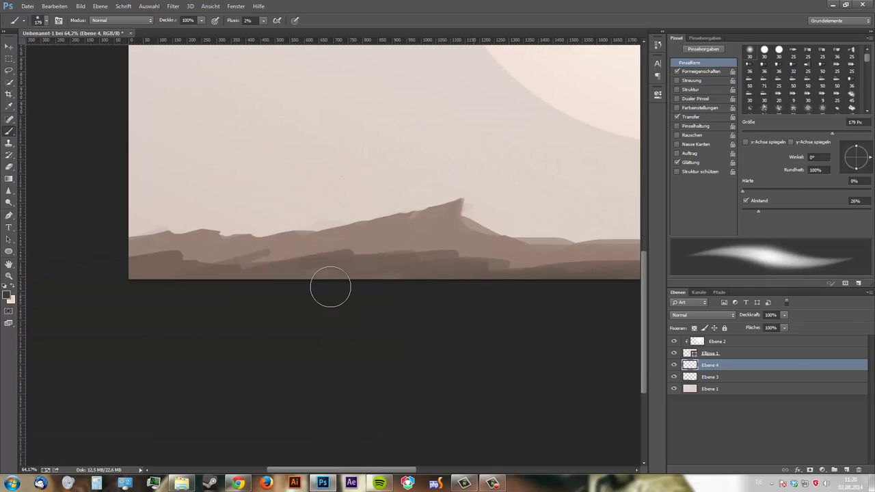
key(shift+0)
key(shift+5)
Choose a textured eraser tip and add a layer mask to the foreground layer
key(e)
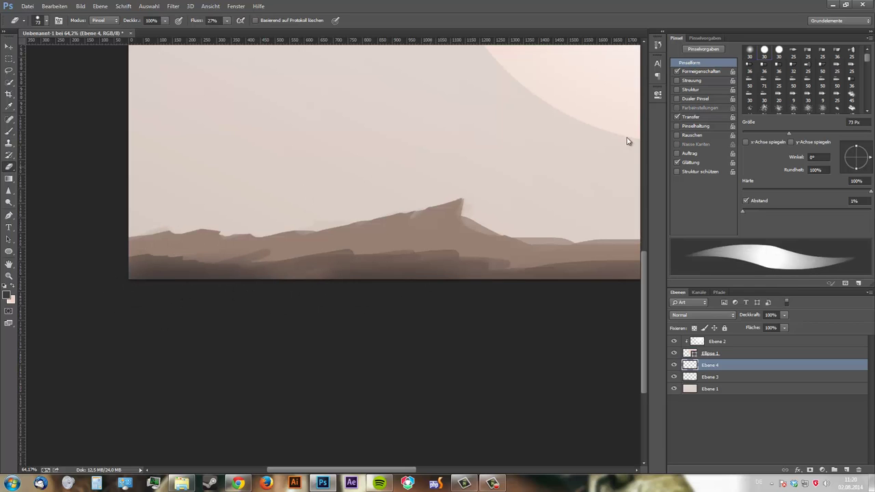
scroll(869, 63, down, 3)
click(822, 63)
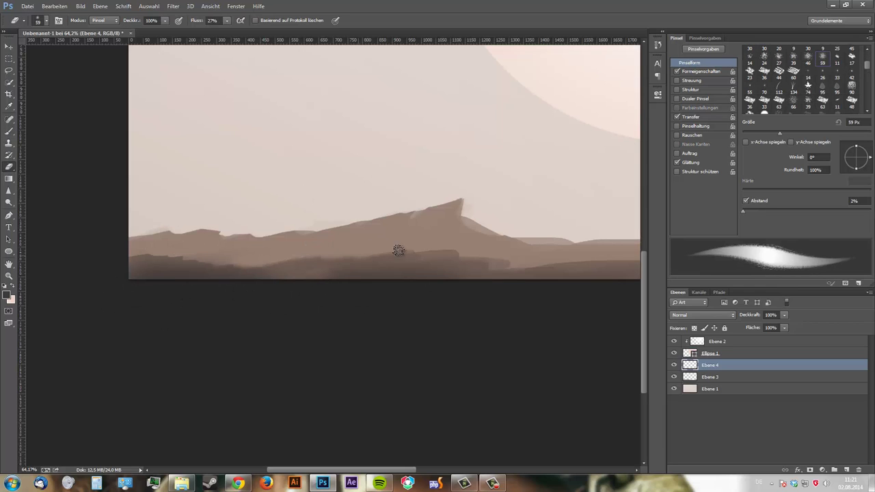
scroll(416, 248, right, 5)
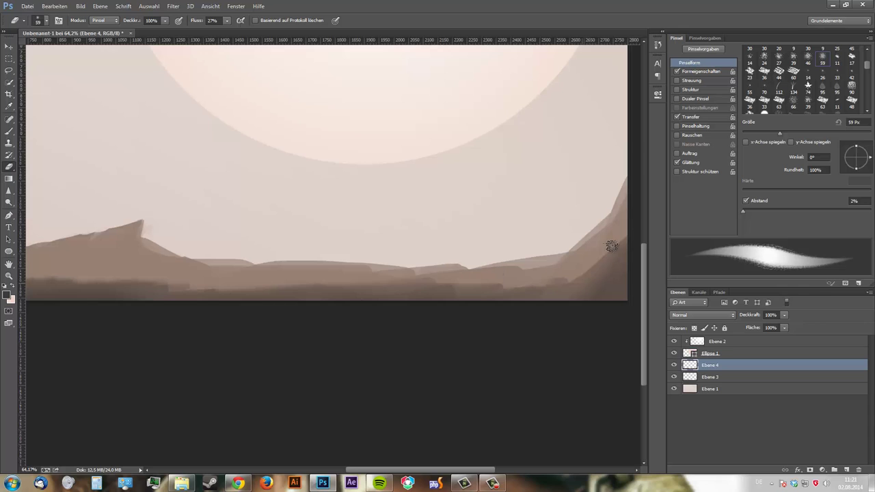
click(810, 470)
Paint black on Ebene 4's mask at 75% flow to blend the bottom band
key(b)
scroll(635, 308, down, 2)
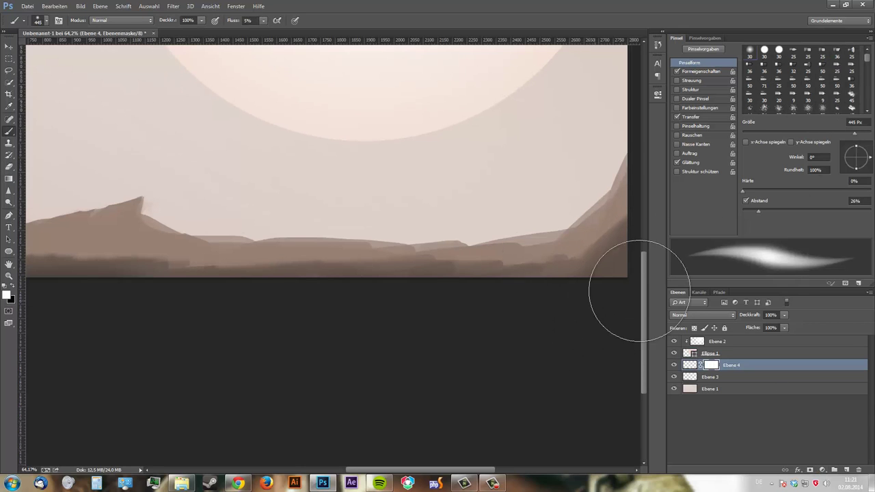
key(x)
scroll(599, 280, down, 3)
key(shift+7)
key(shift+5)
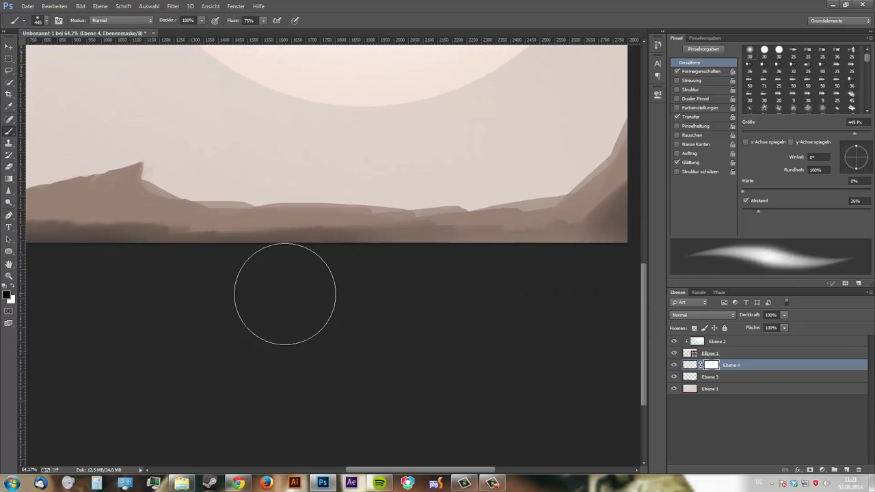
scroll(463, 318, left, 5)
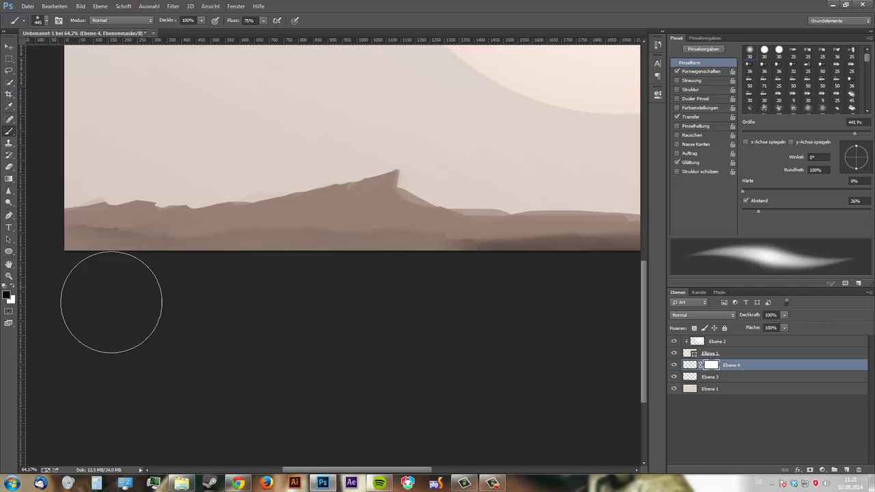
drag(111, 312, 408, 324)
drag(62, 260, 216, 266)
Lower the brush flow to 60%, make white the paint colour, and return to Ebene 4's pixels
key(shift+6)
key(shift+0)
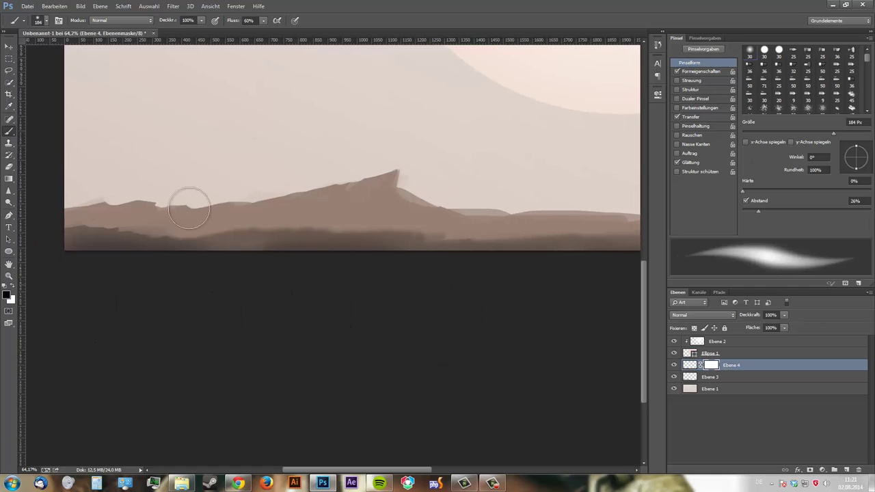
scroll(408, 264, right, 2)
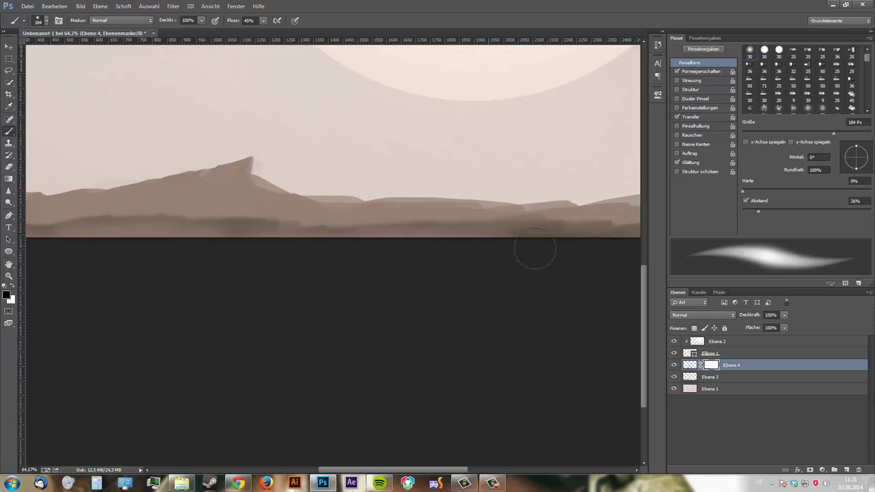
scroll(533, 248, right, 2)
key(x)
scroll(602, 293, left, 4)
scroll(601, 293, up, 1)
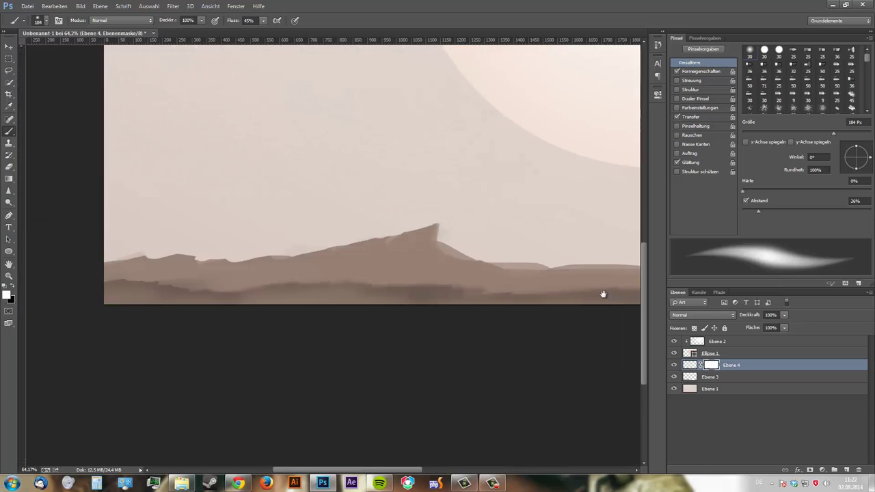
click(690, 365)
key(e)
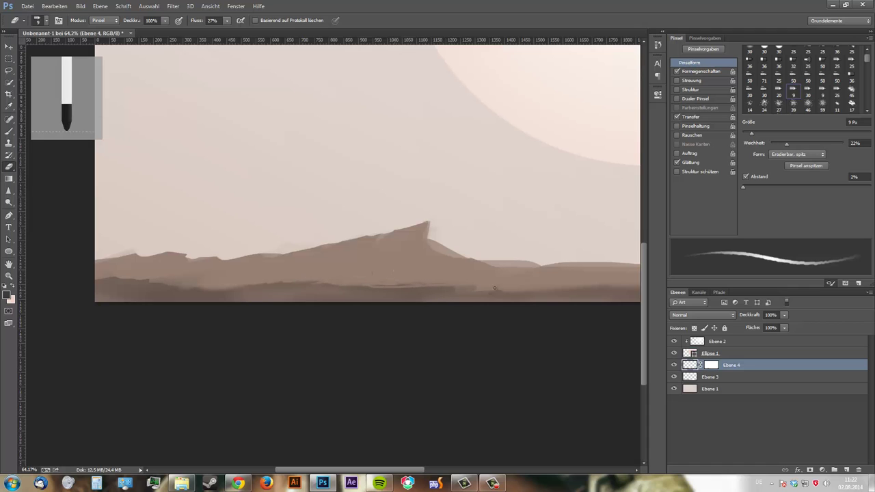
Set the eraser to a 4 px flat erodible tip
click(797, 153)
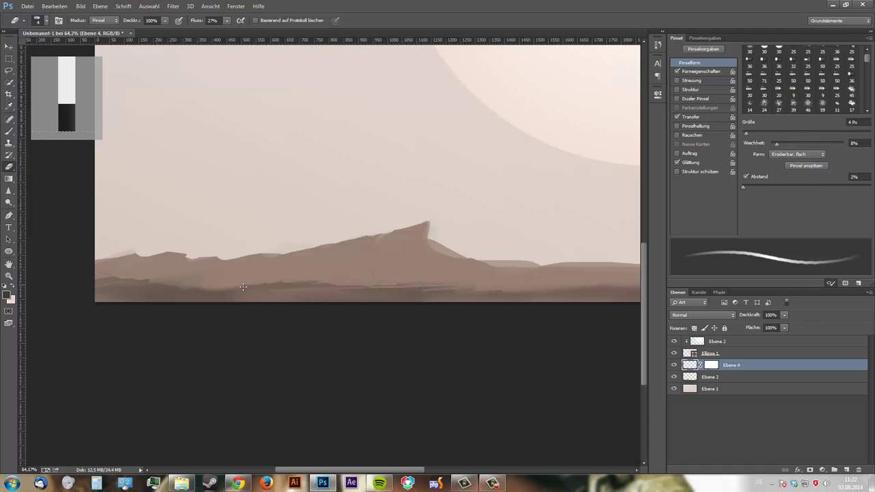
scroll(264, 292, left, 2)
scroll(253, 263, right, 6)
scroll(253, 263, down, 1)
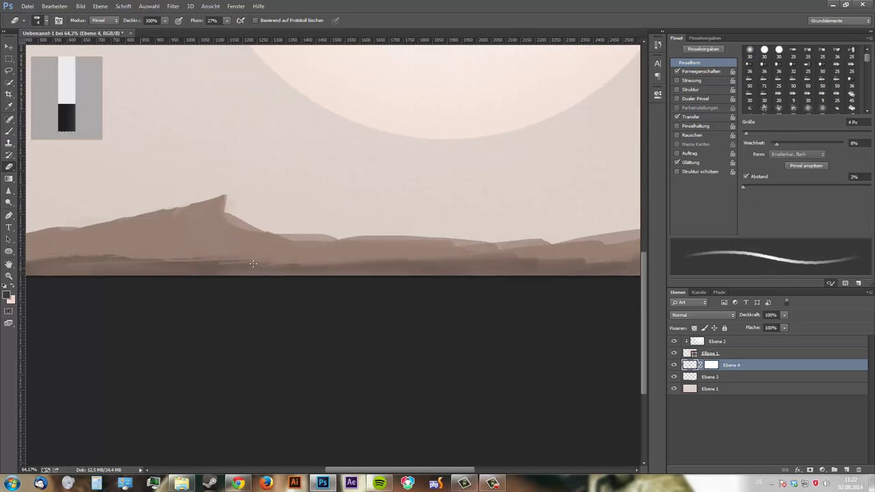
scroll(460, 257, right, 5)
scroll(284, 282, up, 1)
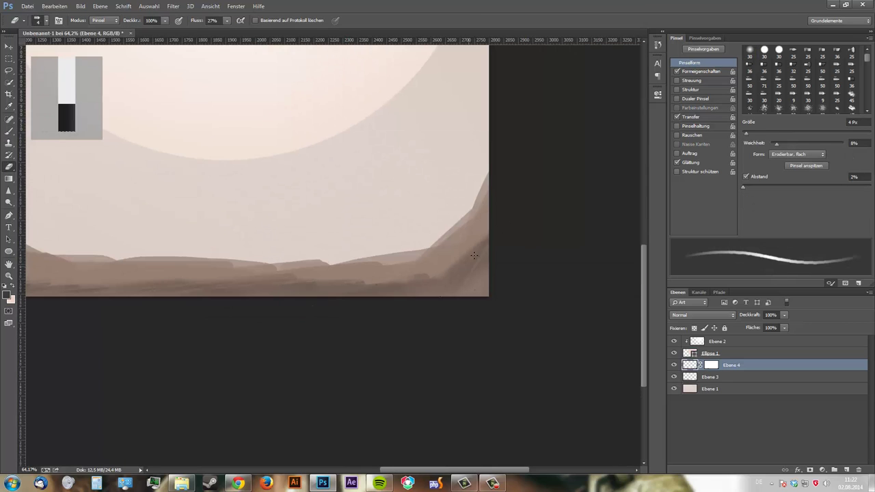
Paint near-black brown streaks along the lower-right rocks
key(b)
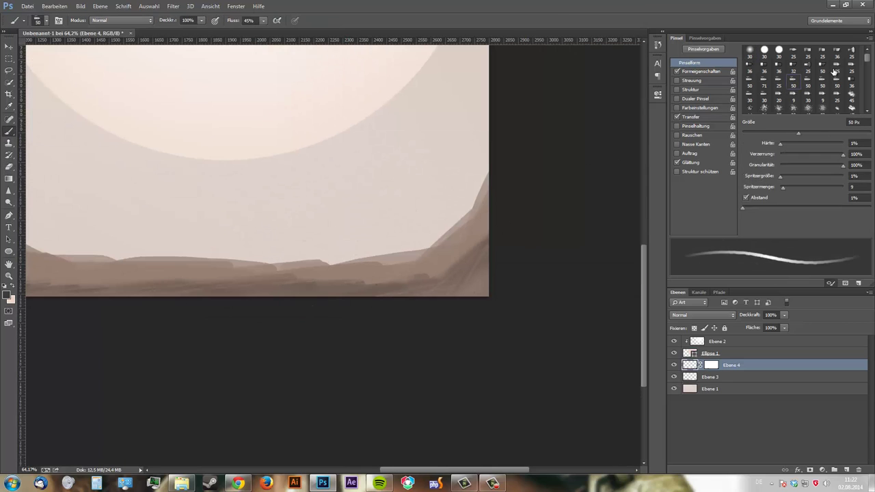
click(8, 295)
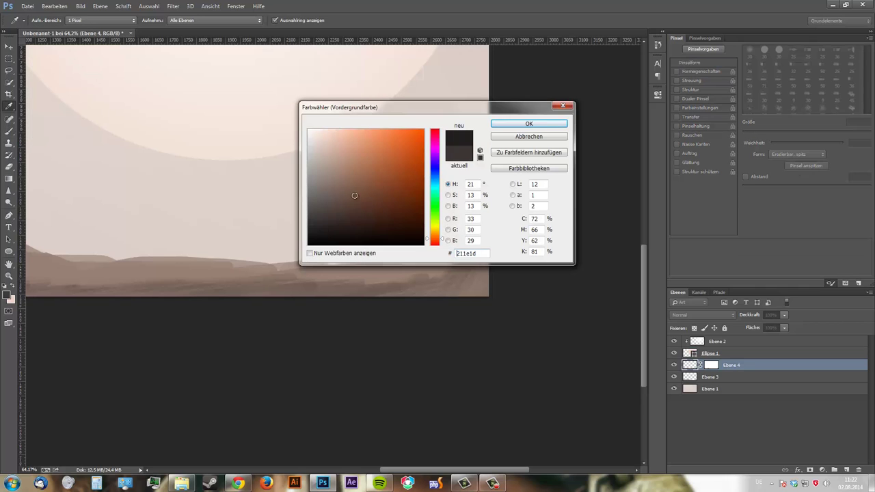
click(533, 120)
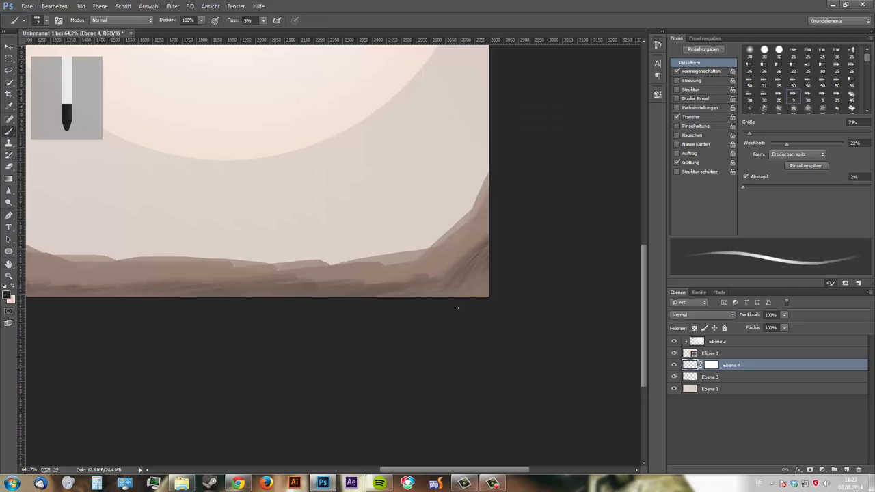
drag(338, 293, 498, 243)
mouse_move(313, 298)
mouse_down()
mouse_move(537, 283)
mouse_move(784, 283)
mouse_up()
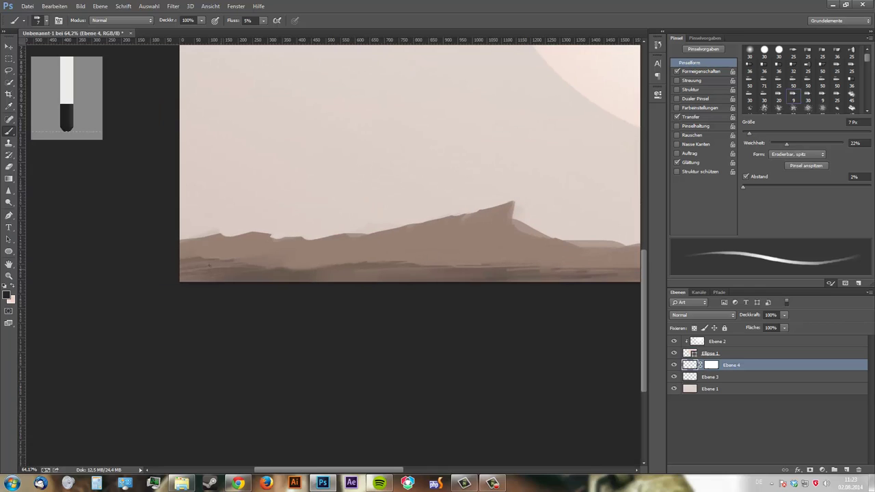
Make Ebene 3 active, undo the stray dune stroke, and pick a light brown
key(alt+bracketleft)
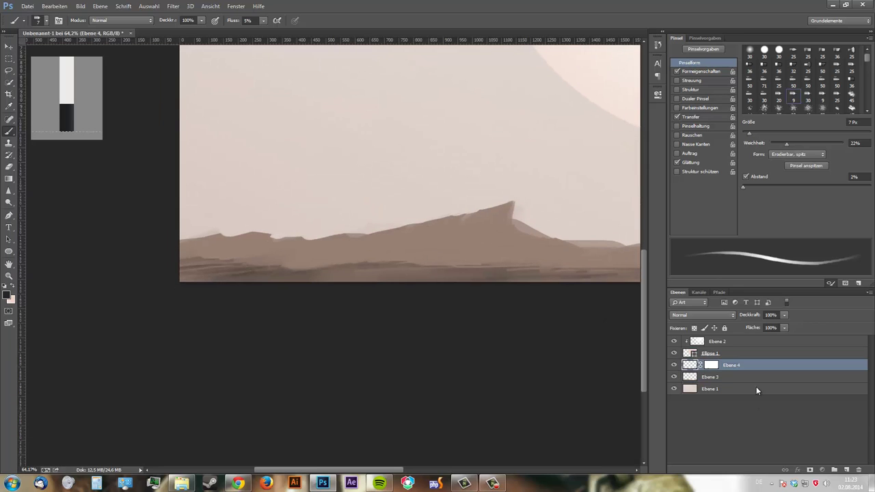
key(ctrl+z)
click(7, 295)
click(250, 248)
click(508, 111)
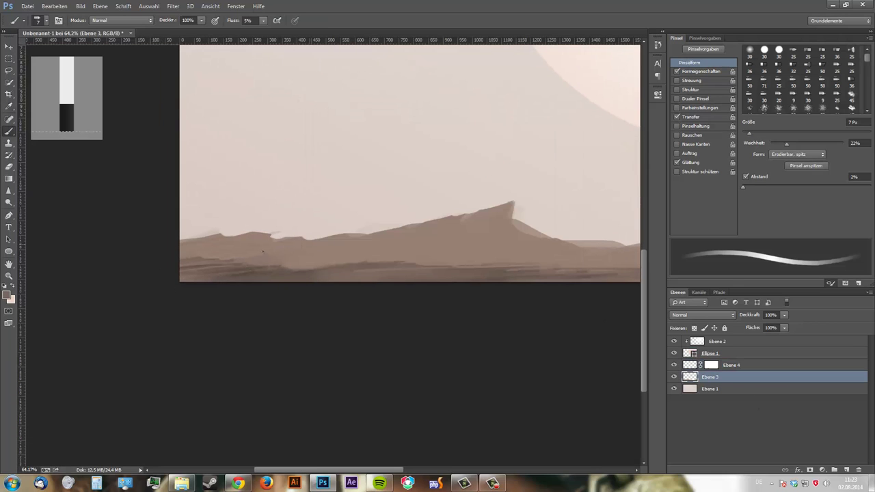
Reframe the view on the dune and choose a green (H 99, S 73, B 67) foreground colour
drag(480, 229, 294, 253)
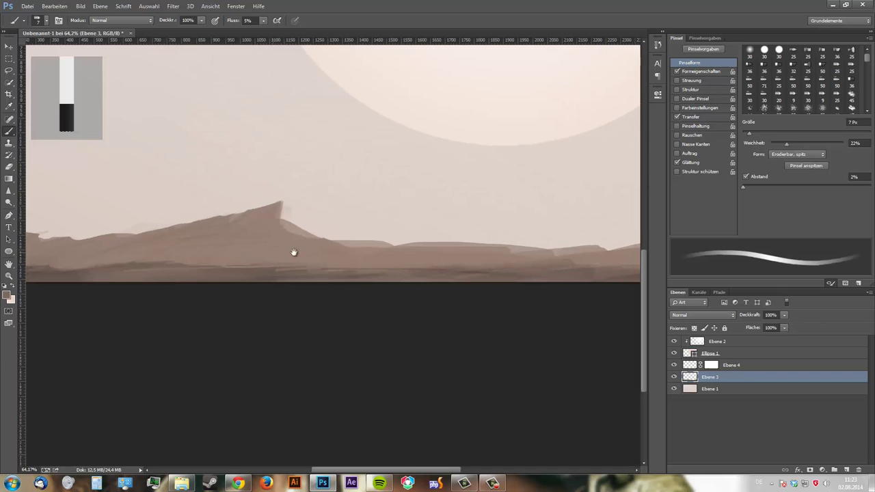
scroll(371, 261, right, 5)
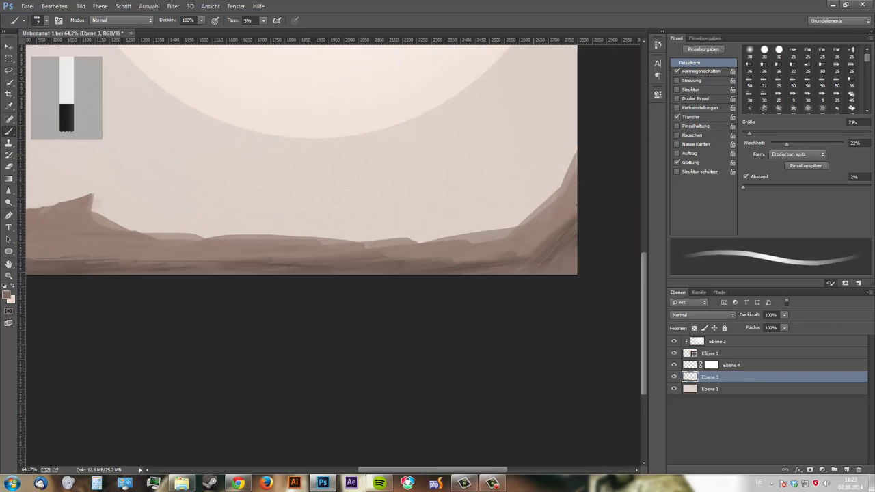
drag(381, 277, 410, 224)
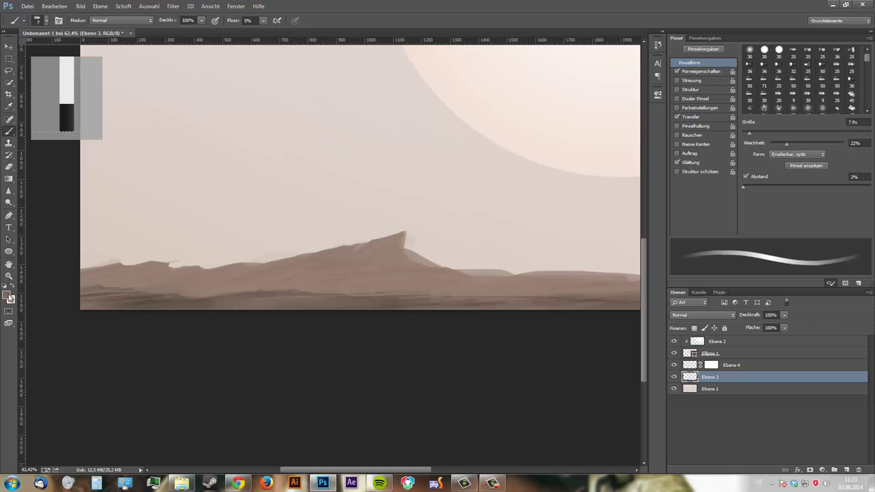
click(9, 299)
Shift the hue toward green and add new empty layer Ebene 5 above Ebene 4
key(Escape)
click(9, 299)
drag(435, 239, 435, 217)
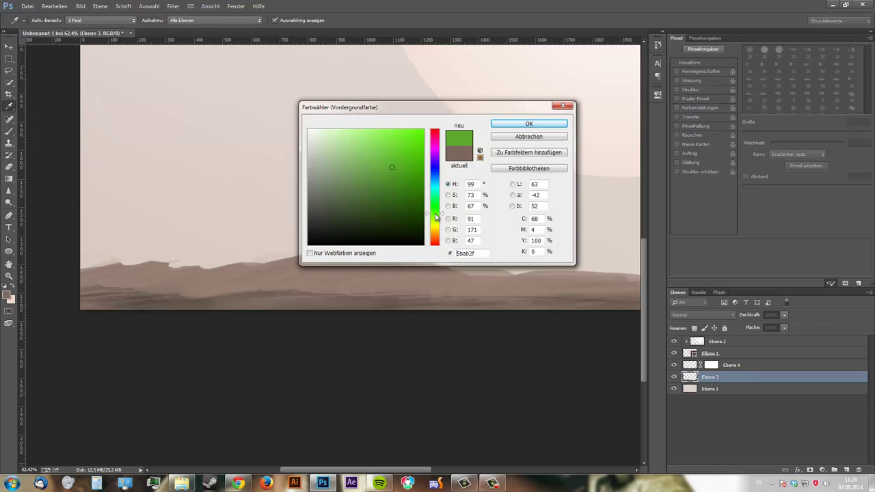
click(516, 129)
click(731, 365)
Pick a muted red and switch to a large soft round brush
click(846, 470)
click(7, 295)
click(434, 129)
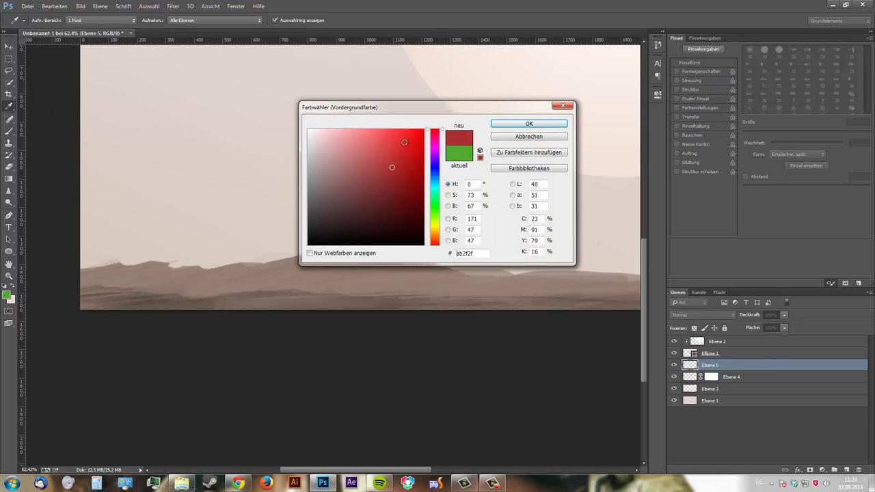
click(528, 124)
key(b)
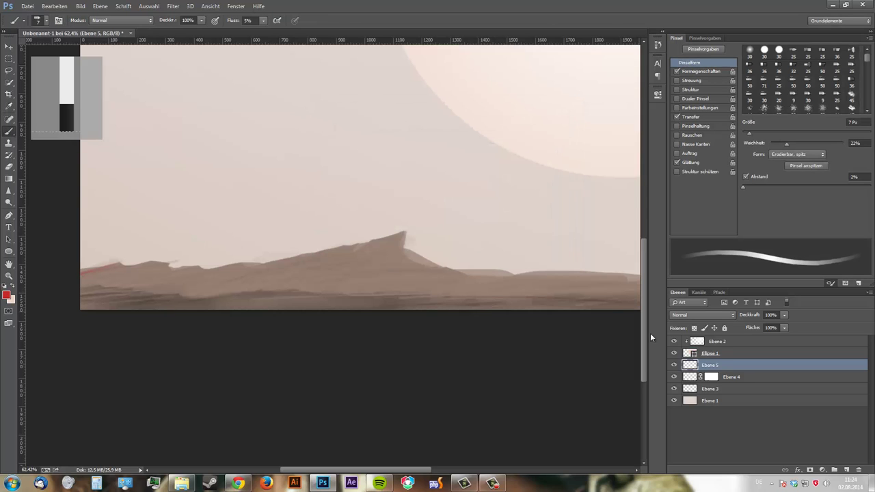
key(period)
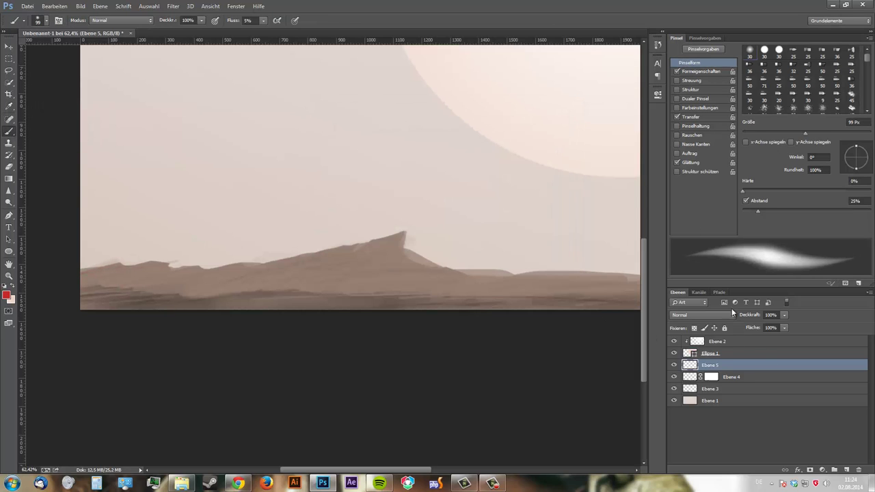
Paint a red haze along the mountain ridge and erase its part near the ground
mouse_move(147, 239)
mouse_down()
mouse_move(221, 259)
mouse_move(384, 231)
mouse_move(635, 270)
mouse_up()
drag(366, 260, 156, 248)
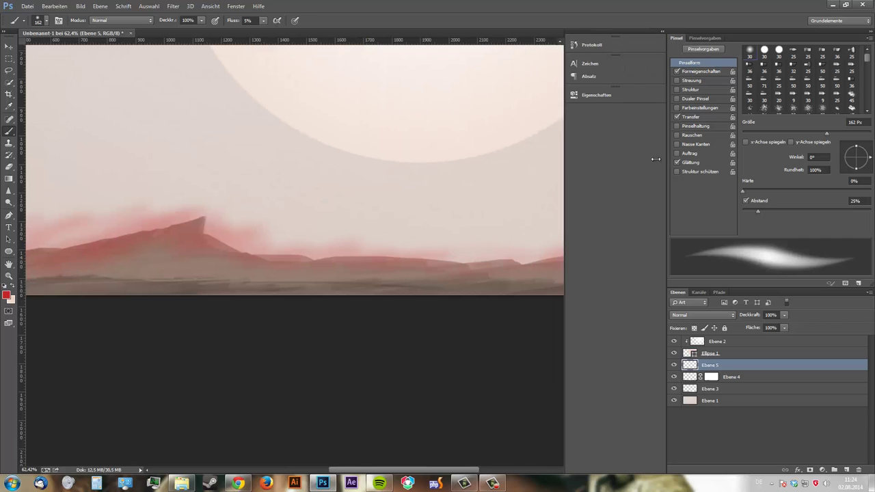
drag(654, 200, 542, 200)
key(e)
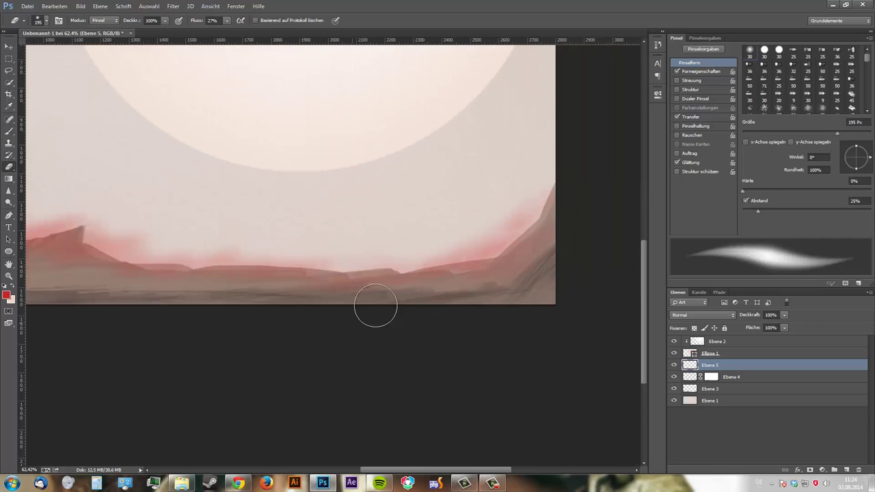
drag(231, 265, 491, 269)
Switch the brush to a darker red and the 2600 px brush preset
key(b)
click(6, 295)
click(388, 178)
key(Return)
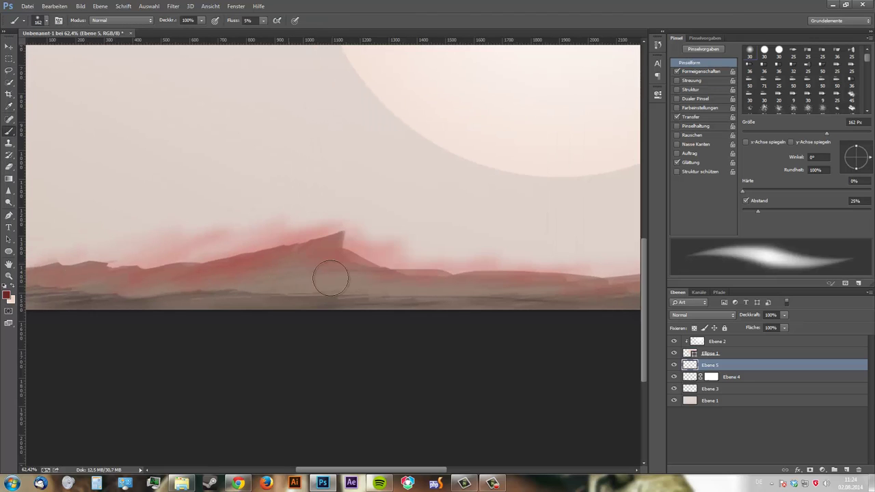
scroll(289, 282, left, 3)
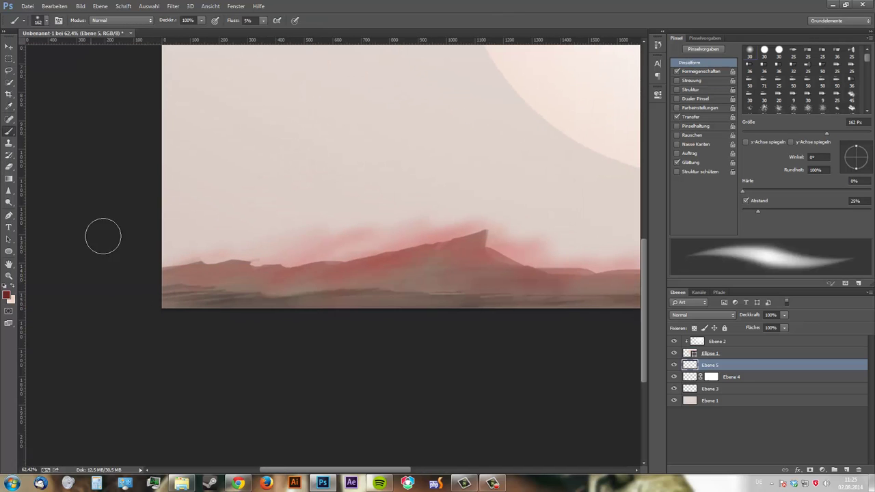
click(6, 295)
click(511, 121)
scroll(478, 205, right, 10)
drag(867, 60, 868, 90)
click(807, 74)
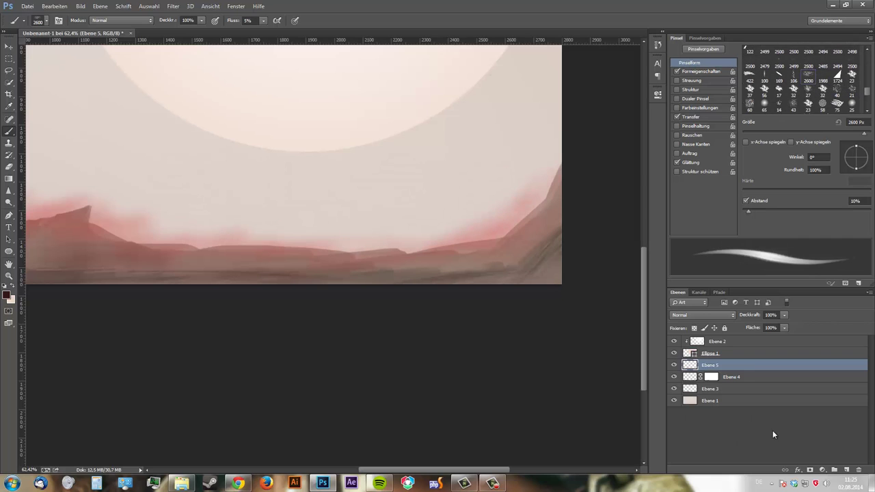
Add a layer mask to Ebene 5 and set a black scattered textured brush at 10% flow
click(810, 470)
click(45, 21)
double_click(28, 89)
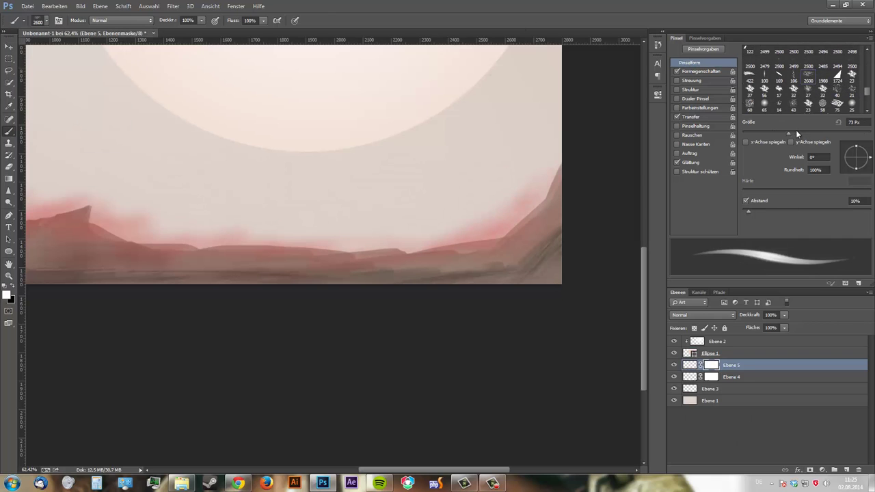
click(700, 71)
click(690, 62)
key(x)
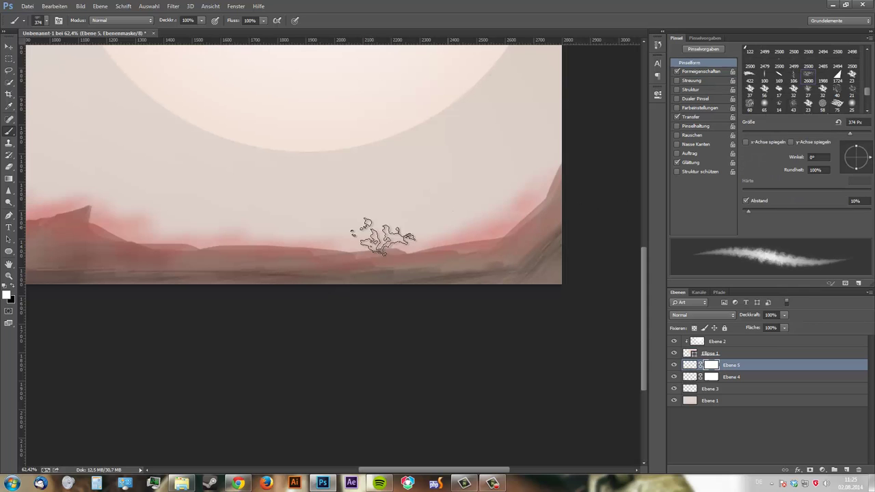
key(shift+1)
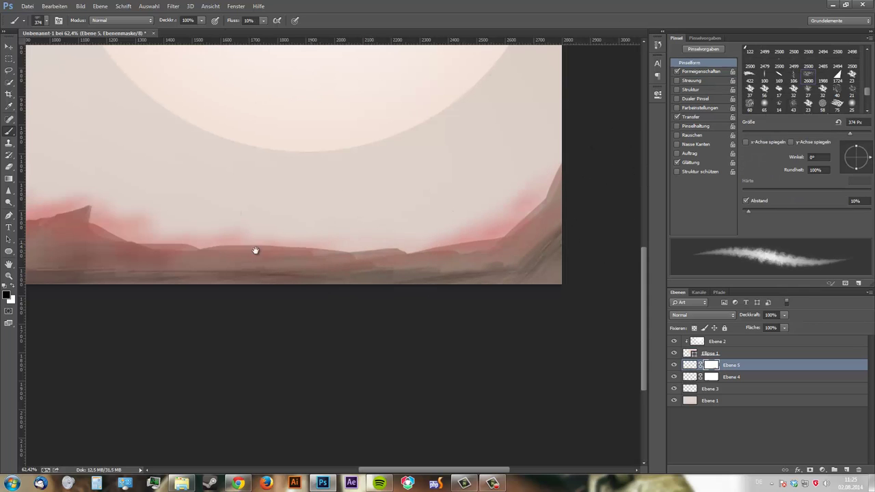
Add new empty layer Ebene 6
scroll(287, 218, left, 3)
scroll(239, 212, left, 3)
scroll(355, 273, down, 4)
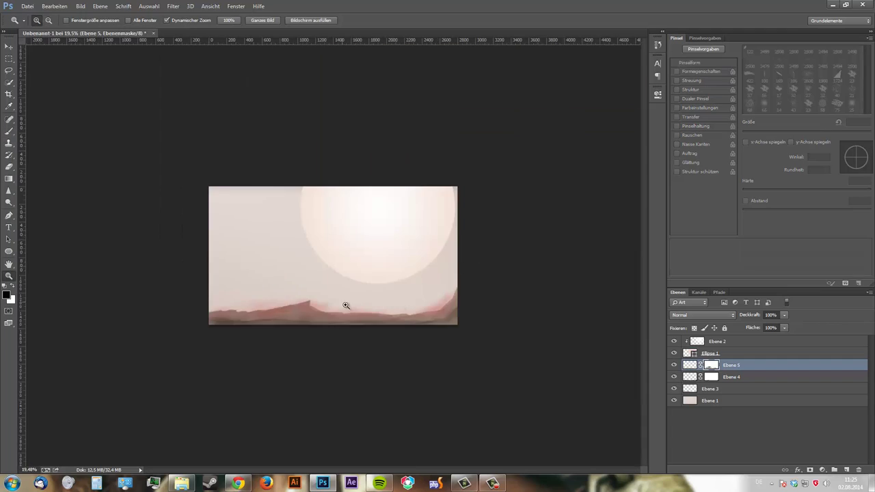
scroll(342, 303, up, 4)
key(ctrl+shift+alt+n)
Choose the Gradient tool with a pink foreground and try gradients across the canvas
key(g)
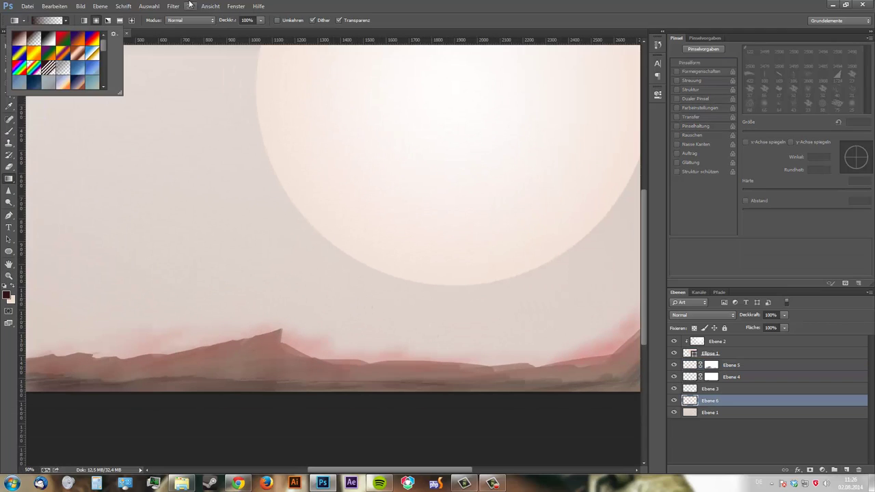
click(55, 20)
scroll(244, 299, down, 5)
click(6, 295)
click(348, 146)
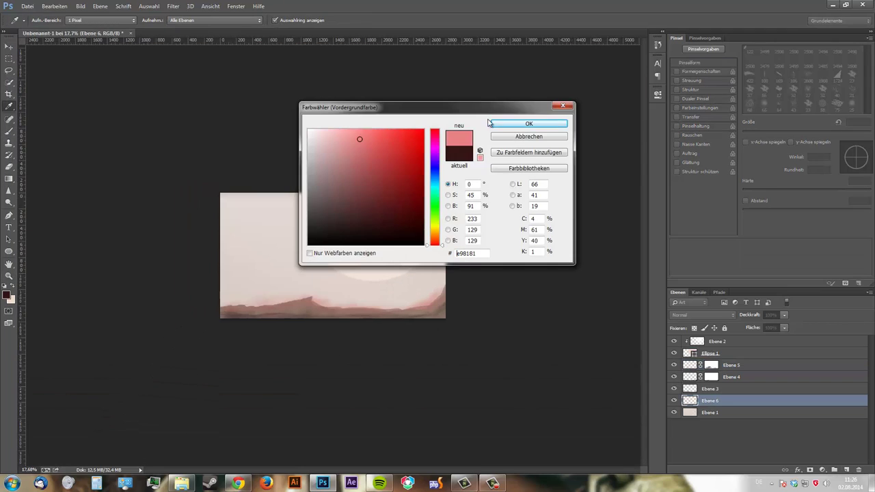
click(512, 120)
drag(232, 199, 318, 346)
key(ctrl+z)
drag(246, 67, 285, 193)
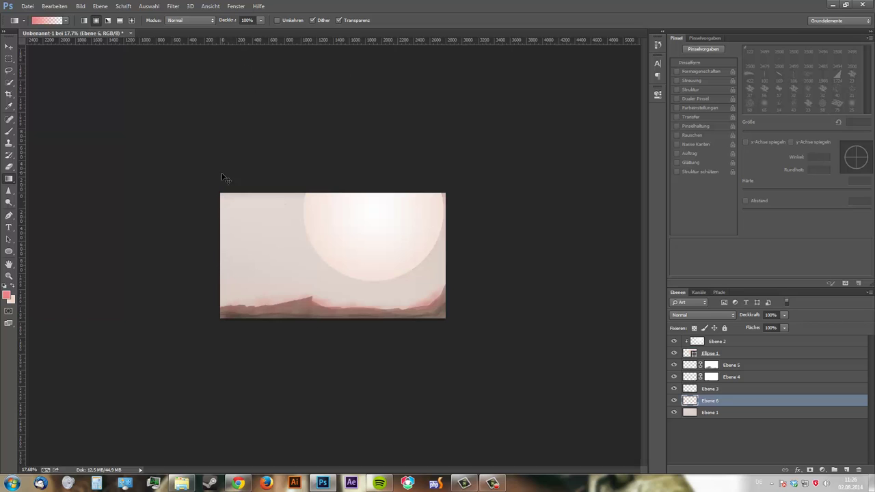
scroll(333, 256, up, 3)
Add empty layer Ebene 7, then try and undo a pink-to-orange gradient on Ebene 6
click(713, 365)
key(ctrl+shift+alt+n)
click(711, 412)
click(66, 20)
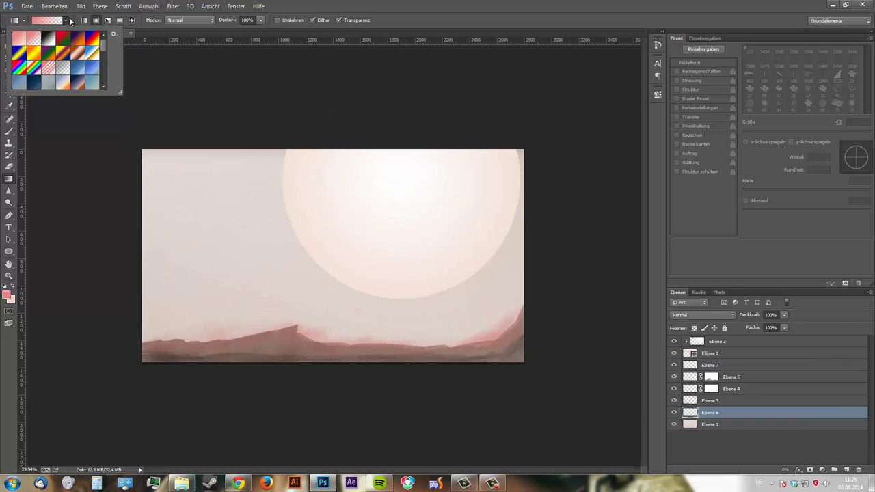
scroll(105, 78, down, 2)
double_click(69, 84)
drag(483, 378, 253, 57)
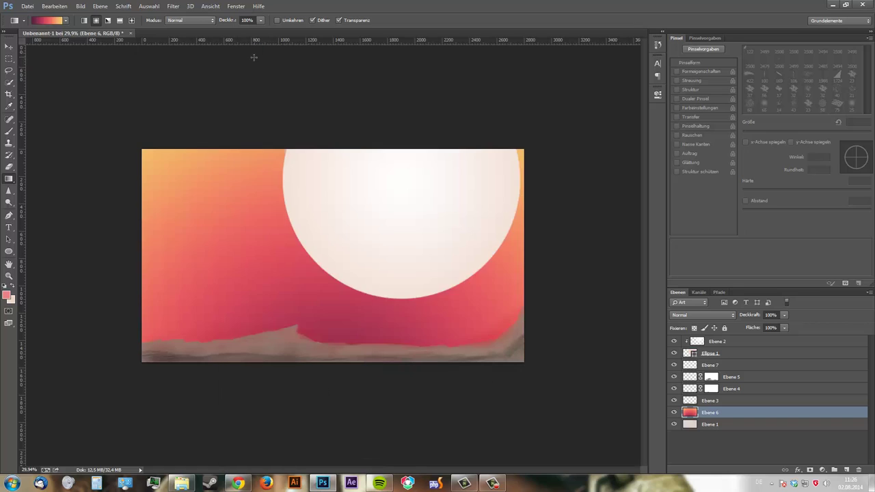
key(ctrl+z)
Fill Ebene 6 with a pink-to-light gradient, then a dark mauve-to-transparent diagonal gradient
click(66, 20)
double_click(18, 29)
drag(205, 264, 435, 76)
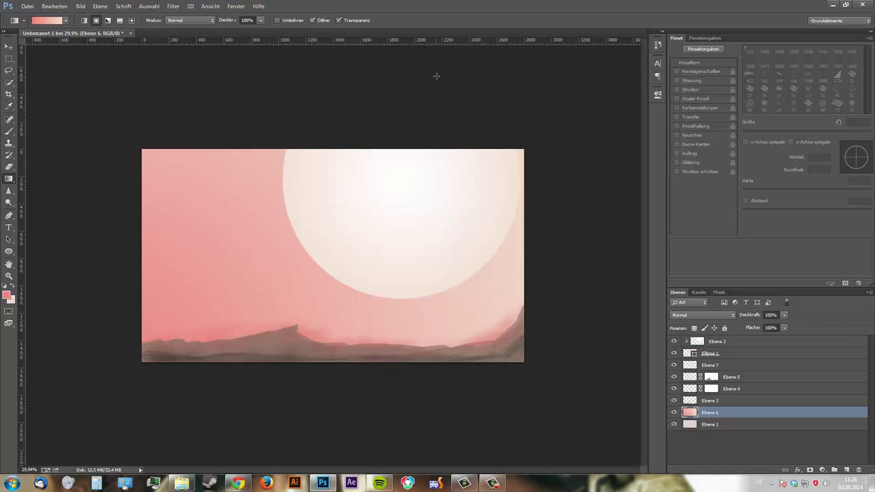
click(6, 295)
click(356, 176)
click(514, 117)
click(67, 20)
double_click(30, 30)
drag(68, 415, 387, 80)
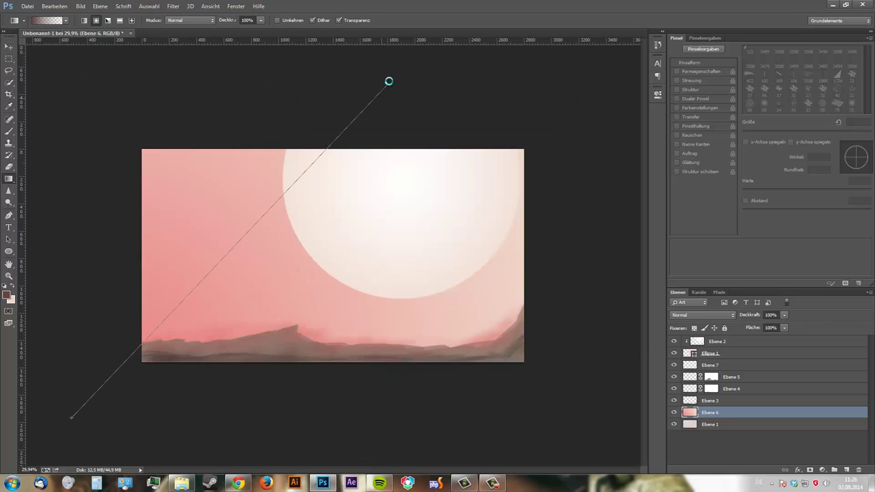
Darken the canvas's left side, set Ebene 6 opacity to 0%, and choose red
click(6, 295)
click(527, 123)
drag(164, 342, 272, 88)
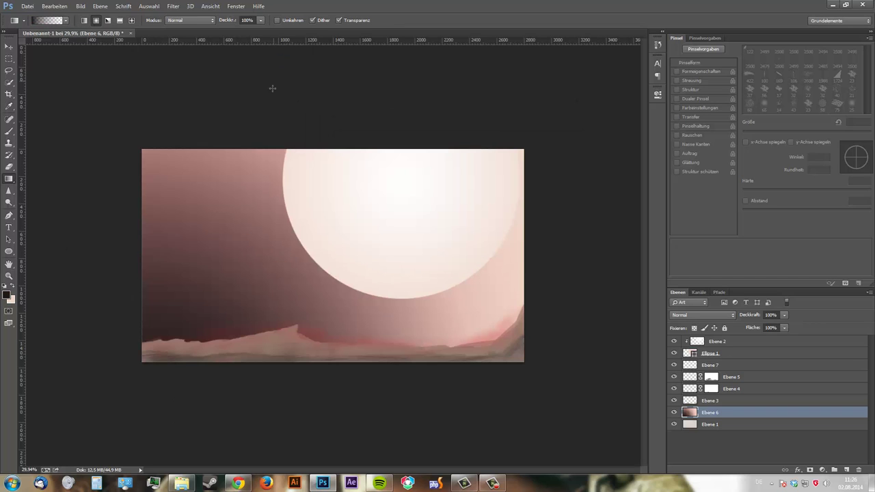
drag(750, 314, 675, 365)
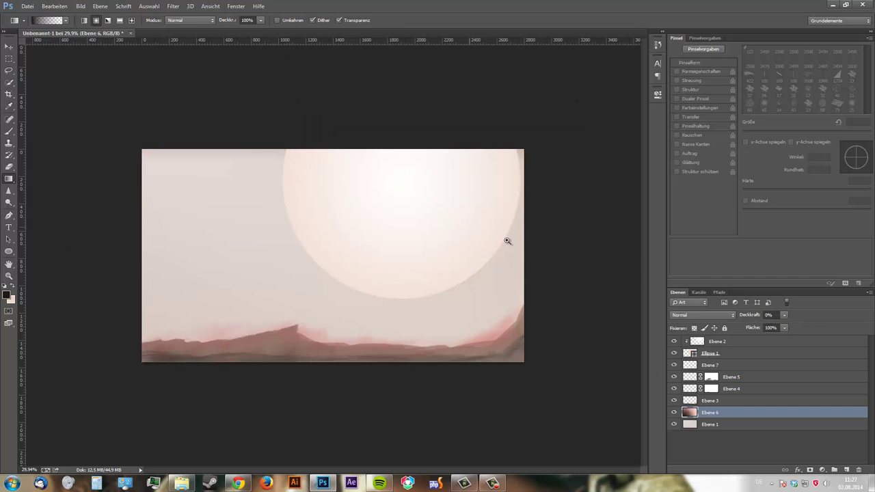
key(z)
click(507, 241)
click(6, 295)
click(523, 121)
Load the Ellipse 1 sun circle as an inverted selection on Ebene 7 with a soft textured brush
click(709, 365)
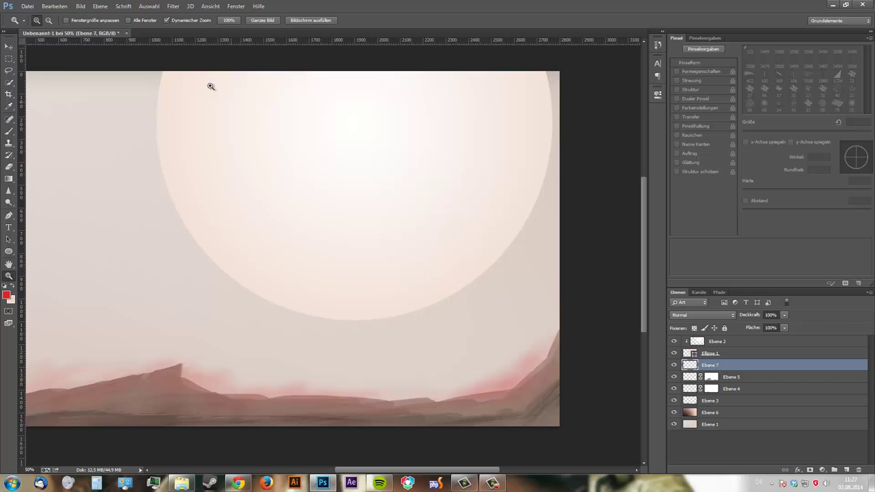
click(714, 352)
drag(9, 82, 41, 93)
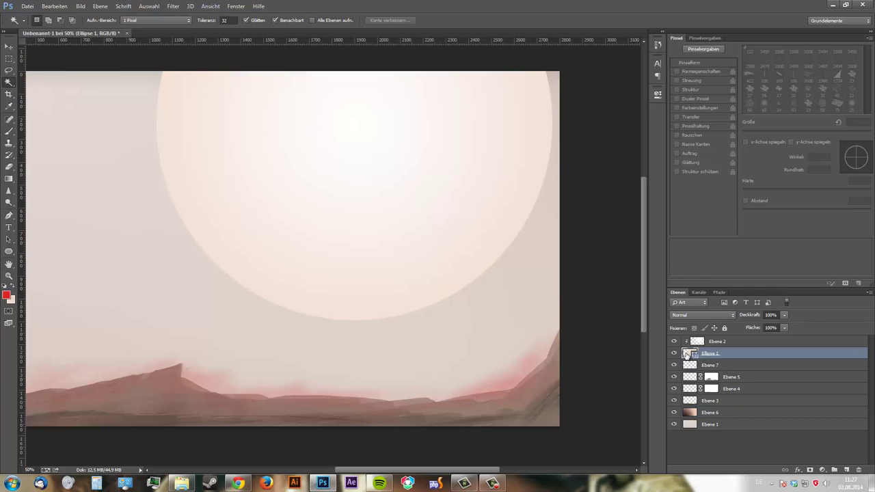
ctrl+click(686, 353)
click(690, 365)
key(b)
click(446, 182)
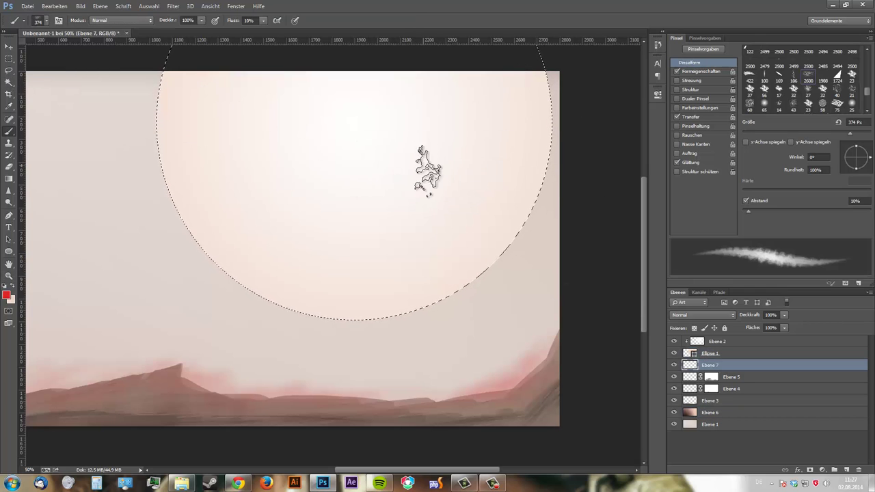
key(ctrl+shift+i)
Paint red along the sun's right and lower-left edges, then choose a 106 px brush and muted pink-red
mouse_move(540, 82)
mouse_down()
mouse_move(526, 152)
mouse_move(472, 274)
mouse_up()
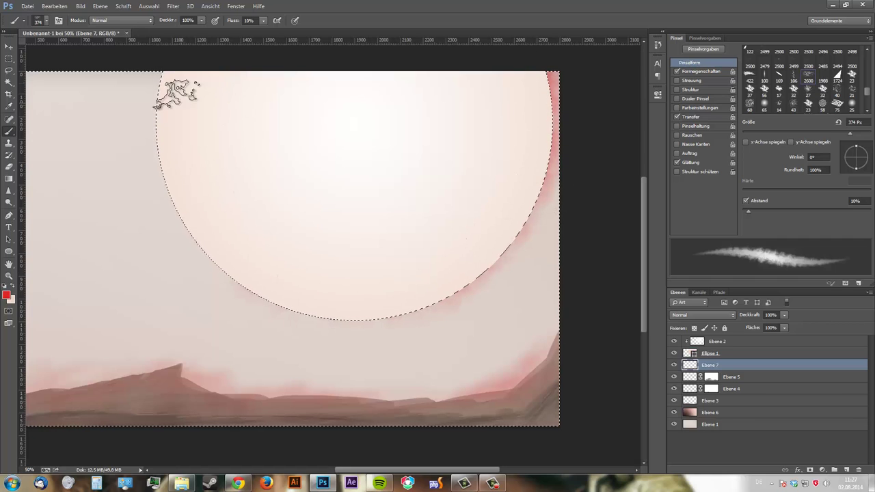
mouse_move(176, 94)
mouse_down()
mouse_move(176, 116)
mouse_move(231, 257)
mouse_move(292, 292)
mouse_up()
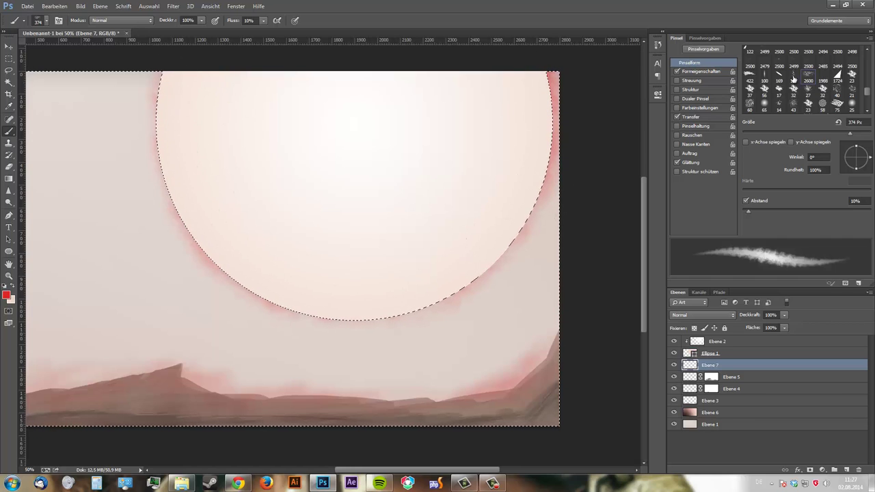
click(792, 79)
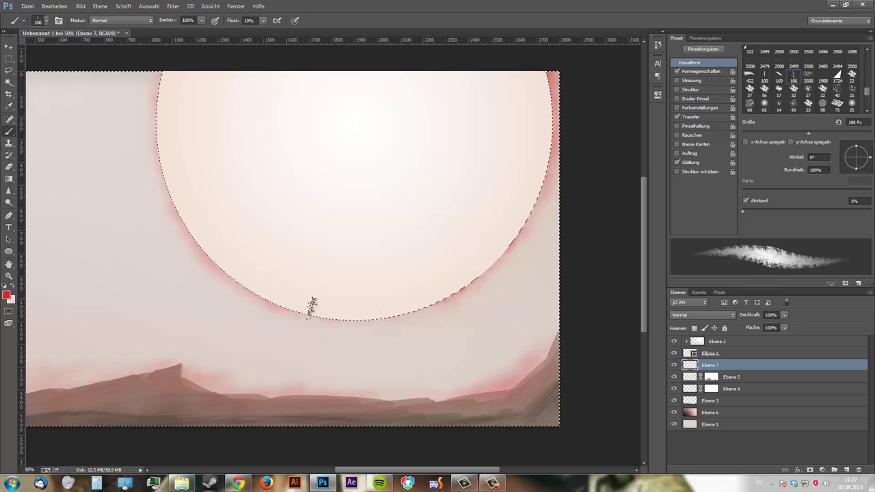
click(7, 294)
text(4)
key(Return)
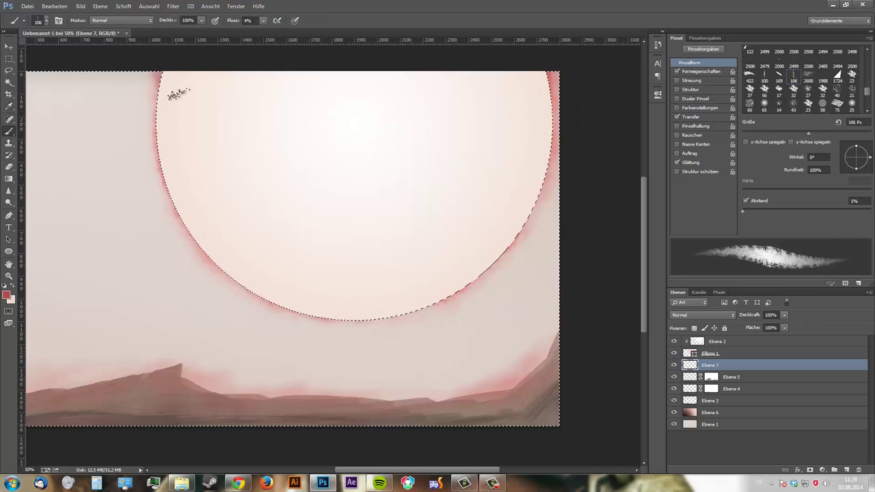
Pick a fine 14 px brush and try reds, settling on a lighter salmon red
click(823, 77)
click(779, 104)
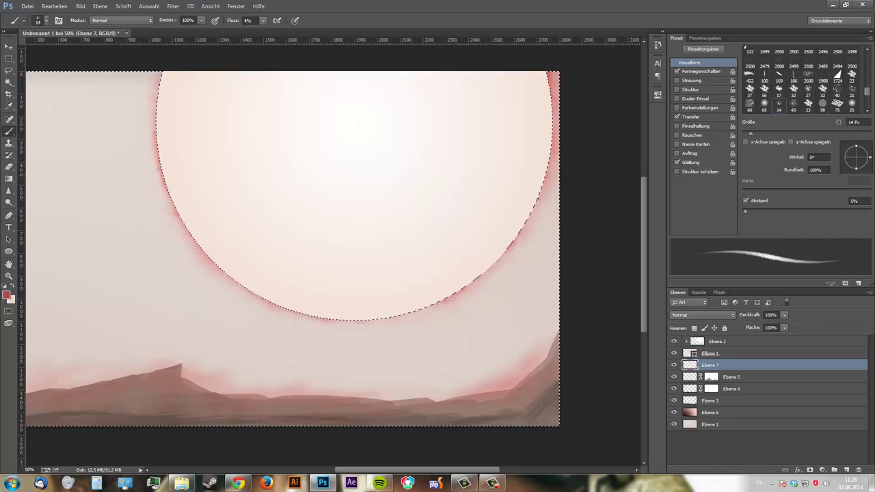
click(6, 294)
key(Return)
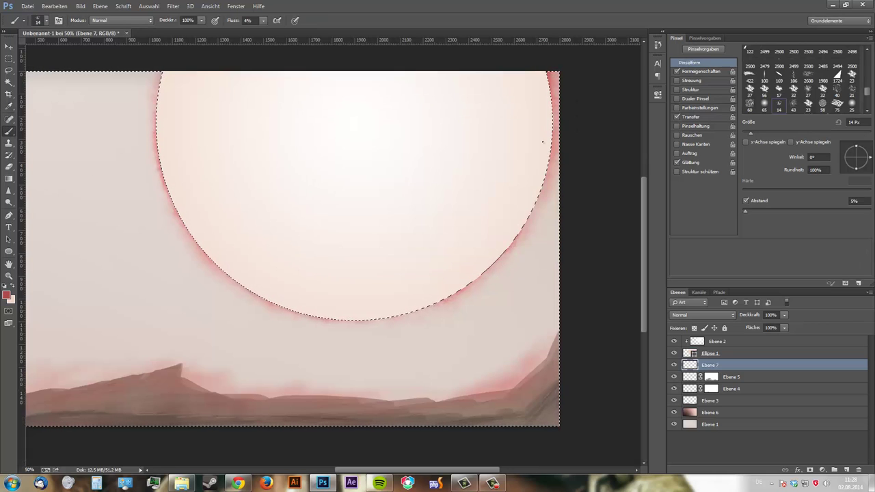
click(6, 295)
key(Return)
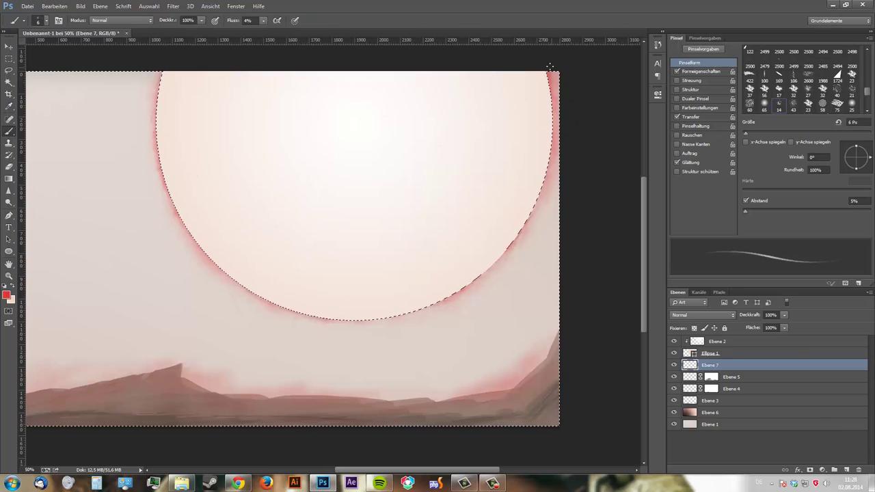
click(7, 295)
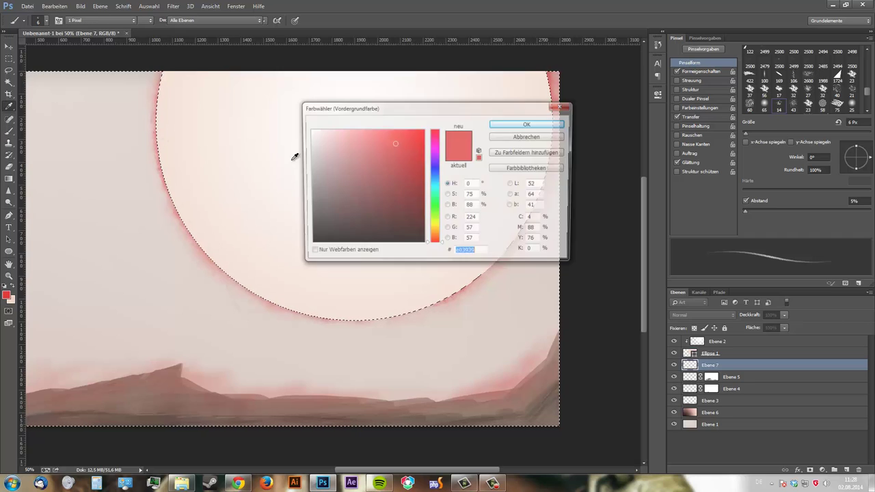
click(362, 150)
key(Return)
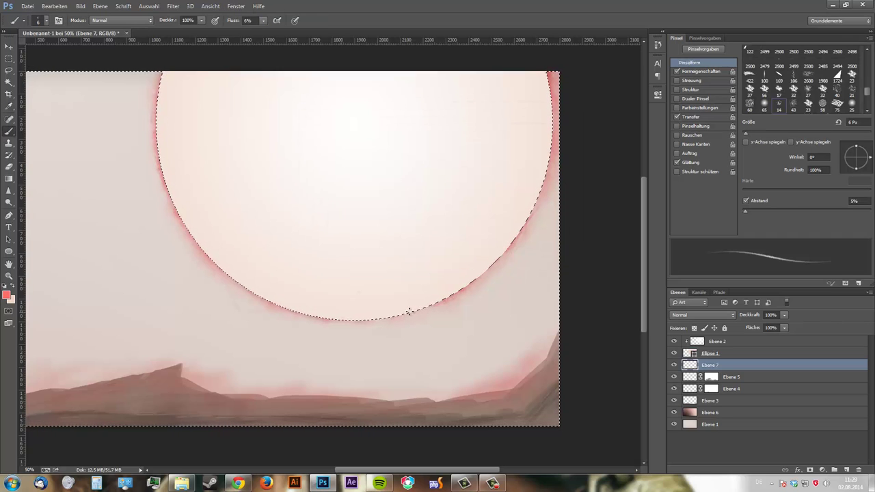
Zoom in on the sun's lower rim and spray faint bright red along it with a 50 px spray brush
key(z)
mouse_move(410, 303)
mouse_down()
mouse_move(437, 303)
mouse_move(342, 308)
mouse_up()
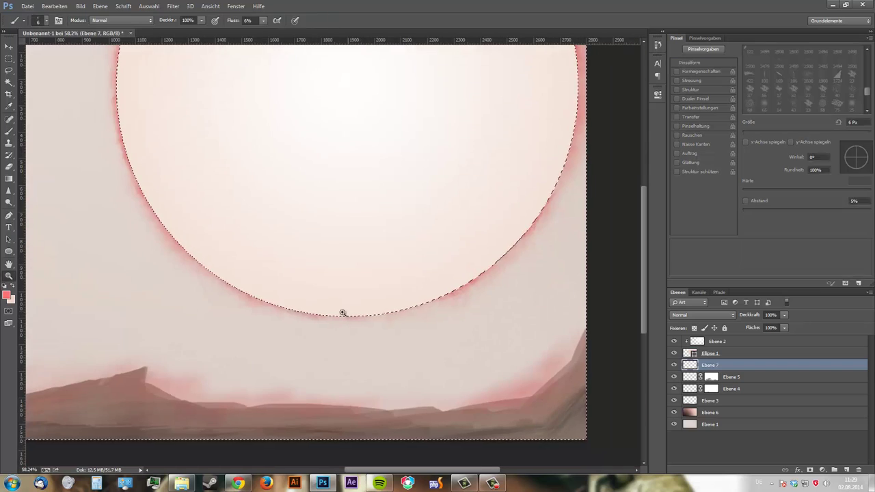
click(6, 294)
click(523, 116)
key(b)
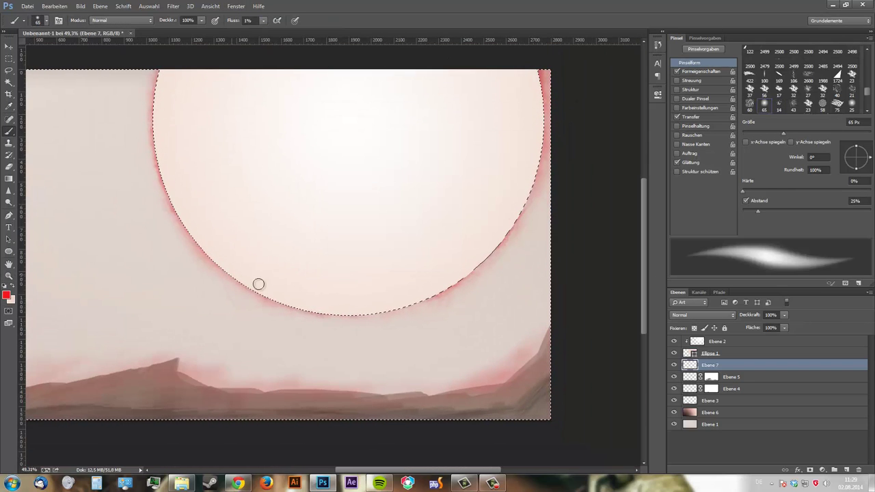
scroll(775, 65, up, 5)
click(763, 51)
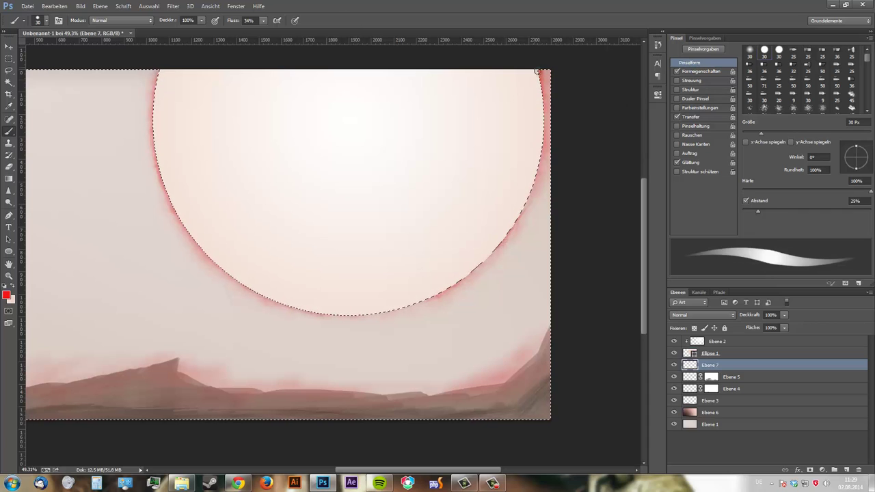
click(807, 80)
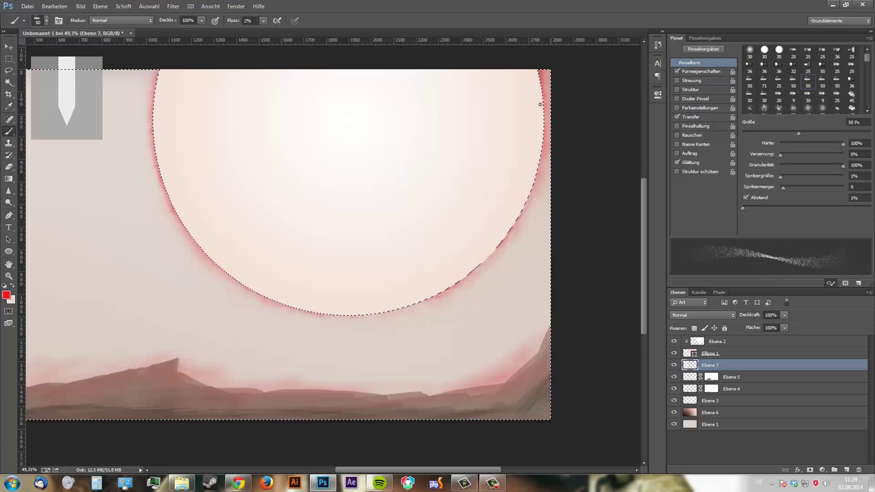
mouse_move(177, 220)
mouse_down()
mouse_move(157, 78)
mouse_move(234, 287)
mouse_move(419, 306)
mouse_up()
Clear the selection, zoom out to the whole painting, and duplicate Ebene 7
key(z)
drag(410, 269, 351, 269)
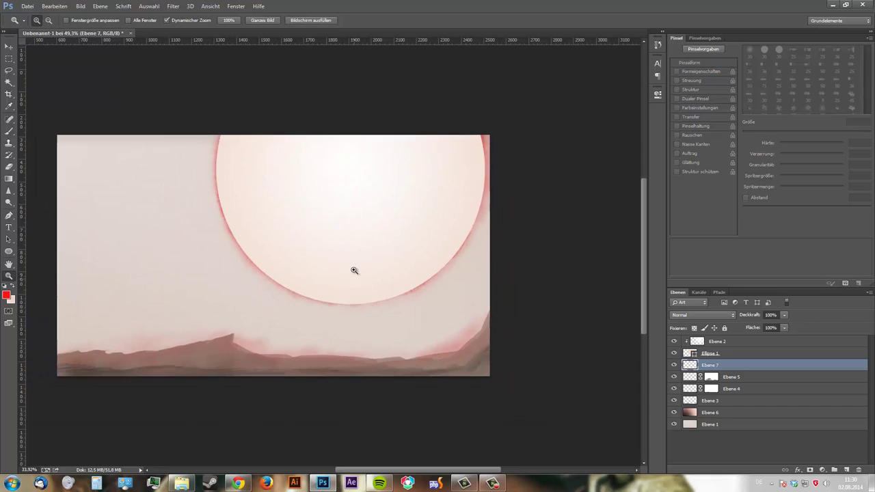
key(ctrl+j)
Apply Motion Blur to the Ebene 7 copy and merge it down
click(235, 6)
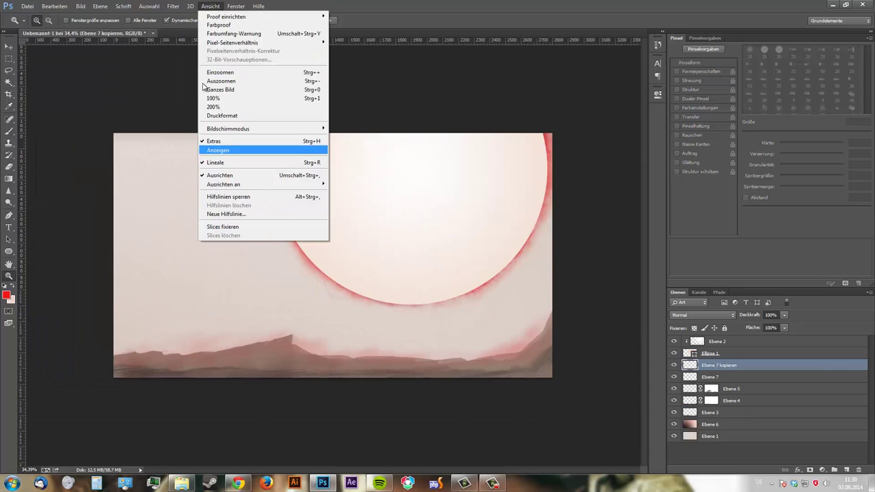
click(348, 199)
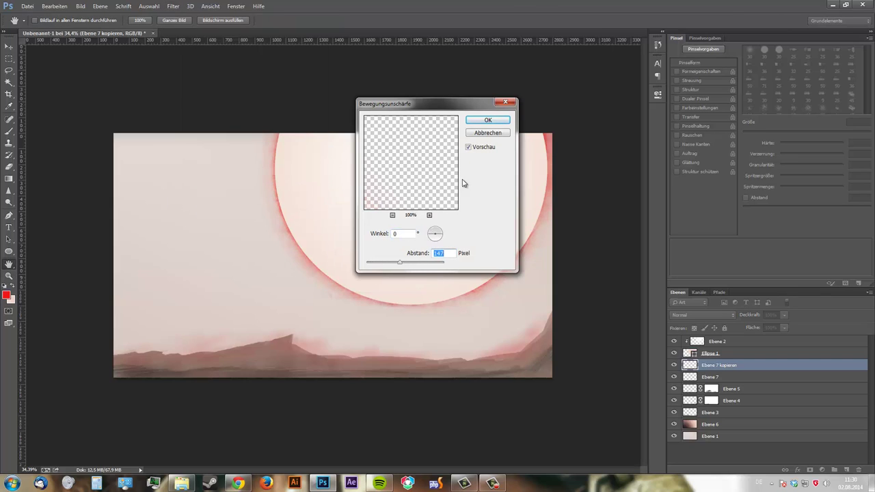
key(Return)
right_click(747, 363)
click(710, 321)
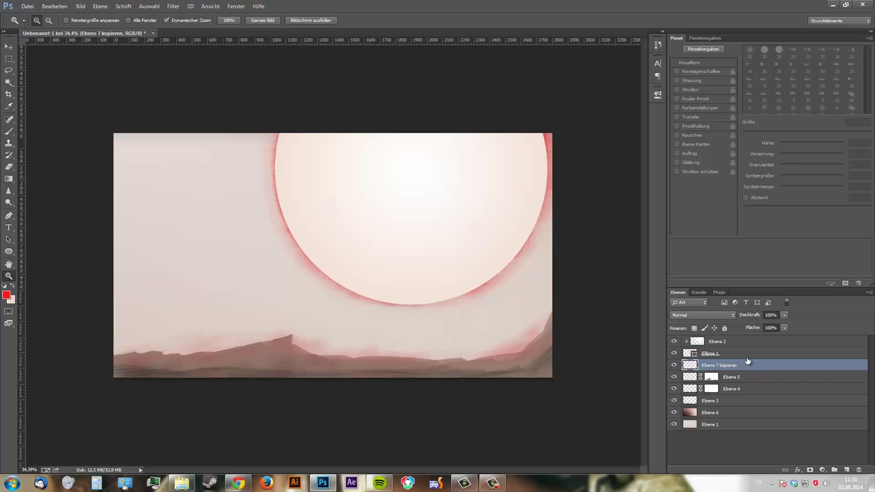
Reload the sun circle selection, add a new layer, and set light pink FF9292 for brushing
ctrl+click(689, 352)
click(846, 469)
key(b)
key(i)
click(6, 295)
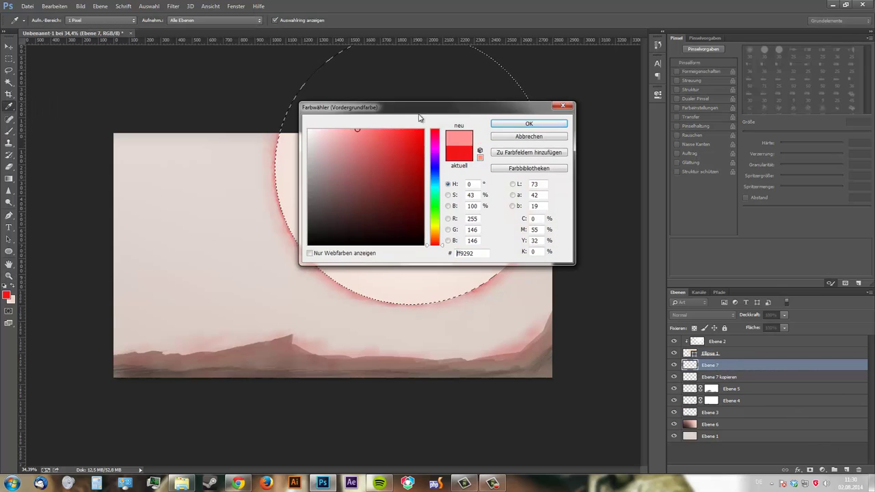
click(528, 123)
key(b)
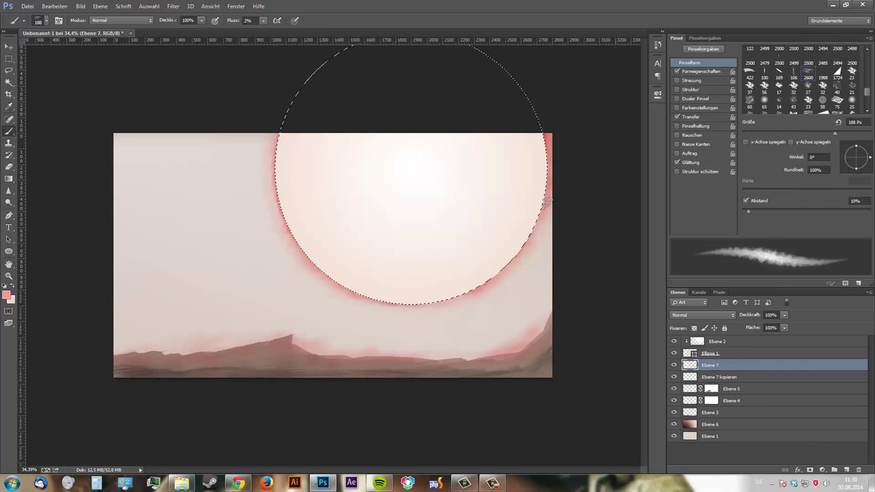
Zoom in on the sun's edge and bring Ebene 7 to the top of the stack
key(z)
drag(306, 143, 474, 209)
key(ctrl+bracketright)
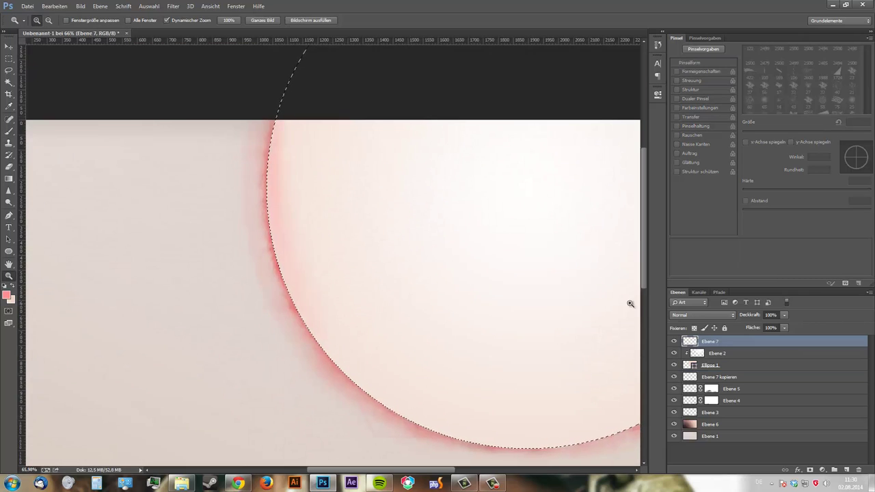
scroll(630, 304, down, 3)
scroll(228, 137, down, 5)
key(b)
Paint soft pink along the sun's lower rim with a 317 px brush, then zoom out
scroll(512, 365, right, 3)
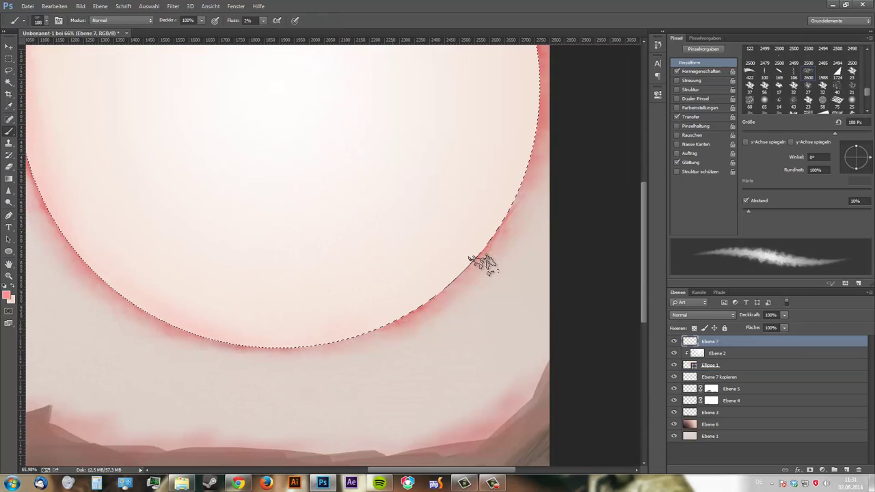
scroll(527, 180, up, 3)
scroll(132, 260, left, 3)
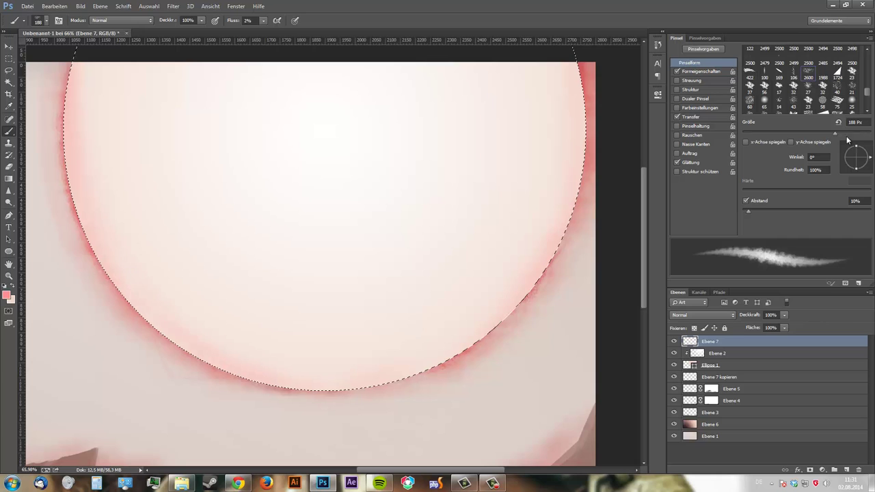
key(bracketright)
key(bracketright)
key(bracketright)
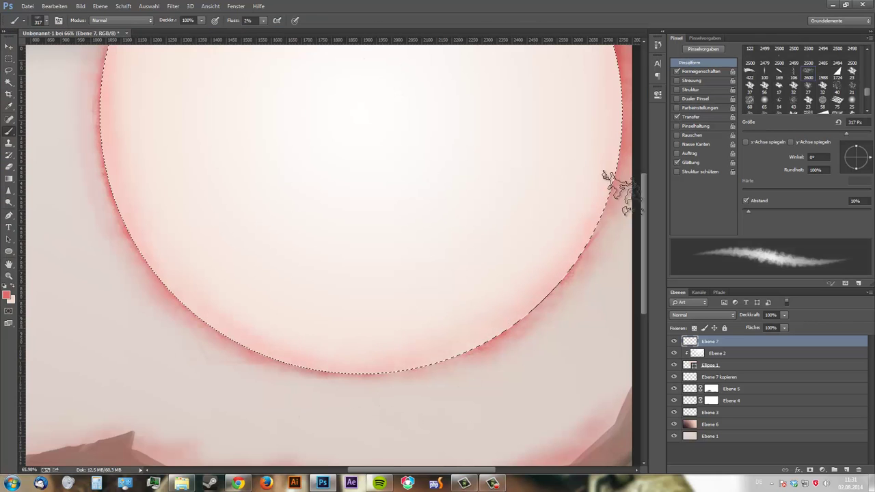
click(492, 483)
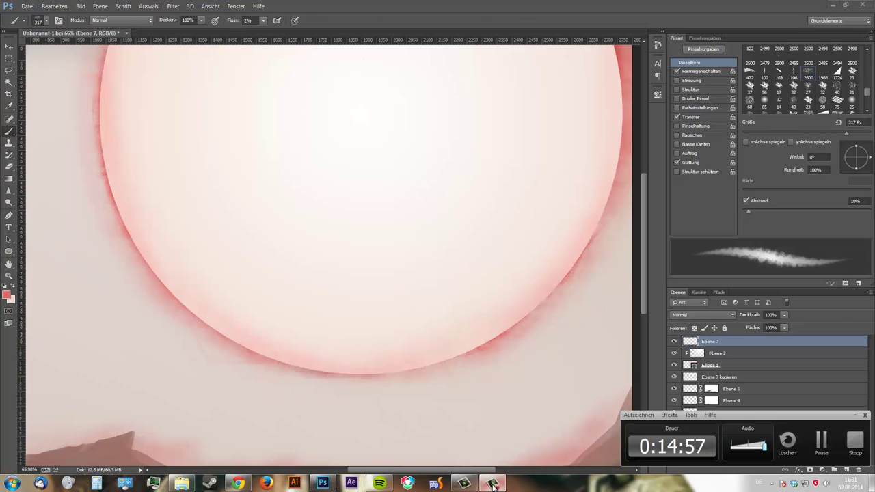
key(z)
drag(492, 225, 437, 225)
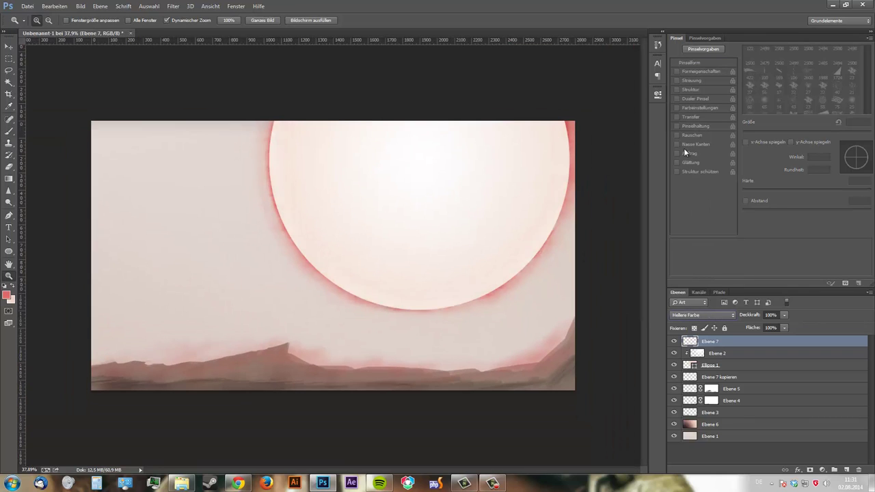
Reset the layer blend mode to Normal and toggle Ebene 2 to compare the sun
click(703, 315)
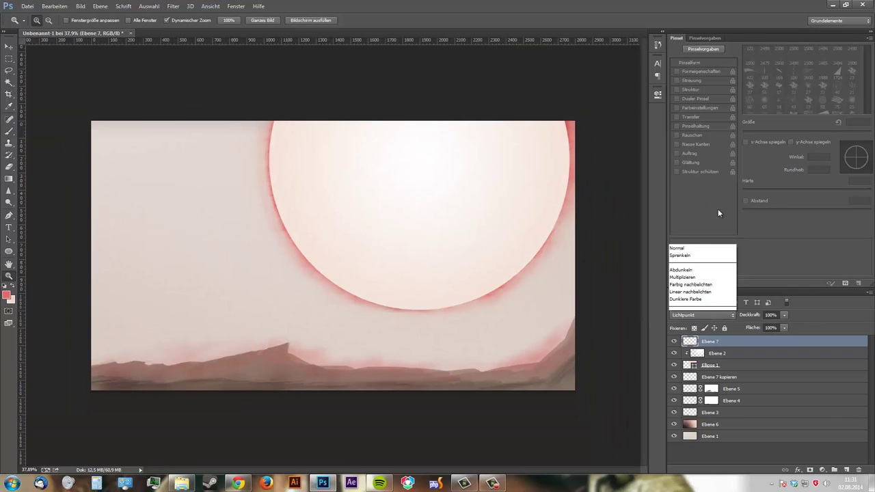
click(697, 80)
click(674, 353)
click(674, 354)
click(704, 353)
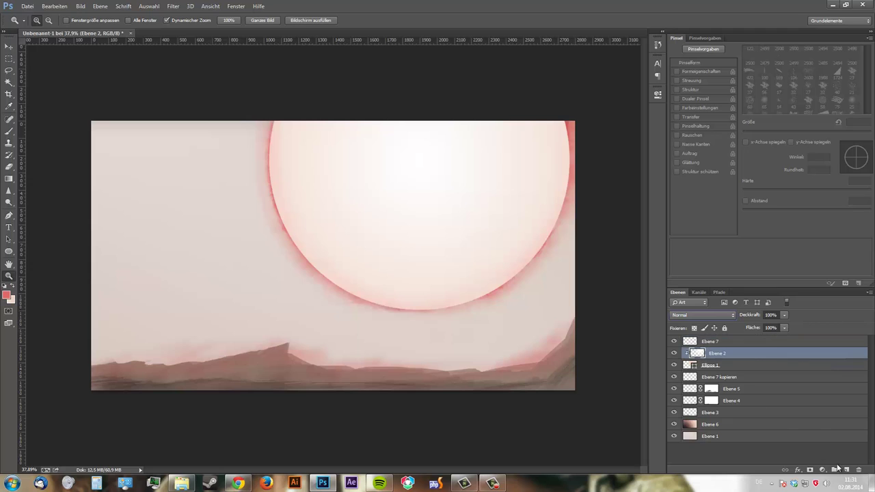
On Ebene 6, lay a dark-to-white gradient across the sky
click(6, 295)
click(320, 123)
click(527, 117)
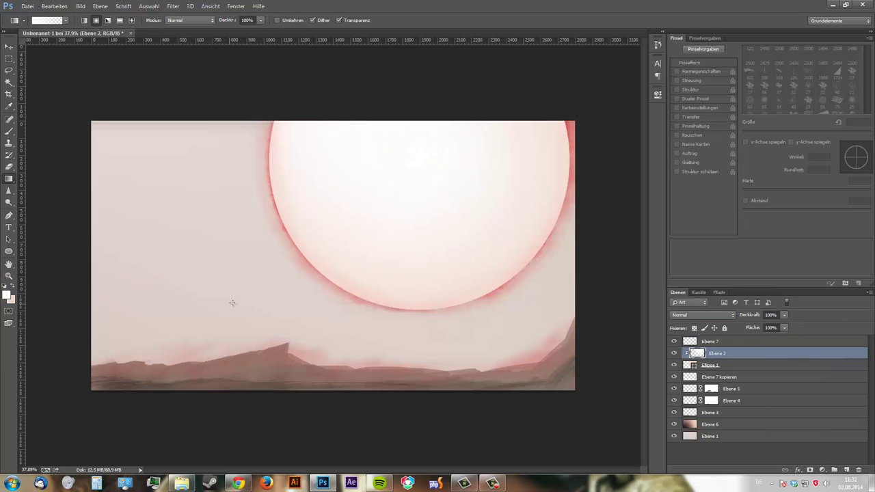
click(701, 425)
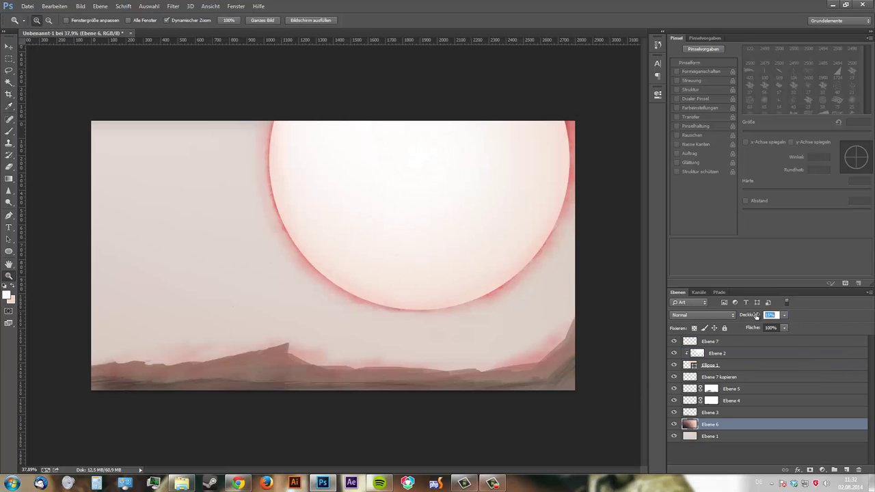
key(g)
click(65, 20)
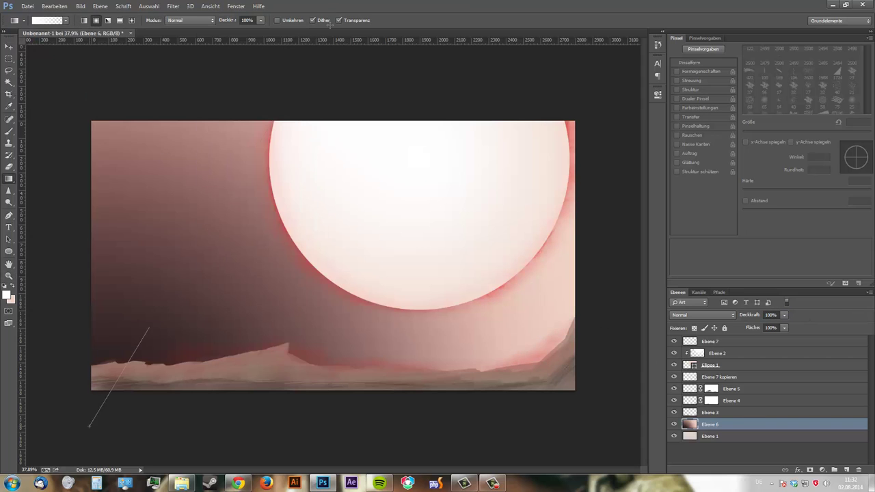
drag(88, 426, 146, 335)
Add warm orange gradient glows rising from the mountains into the lower sky
click(7, 294)
click(410, 140)
click(502, 119)
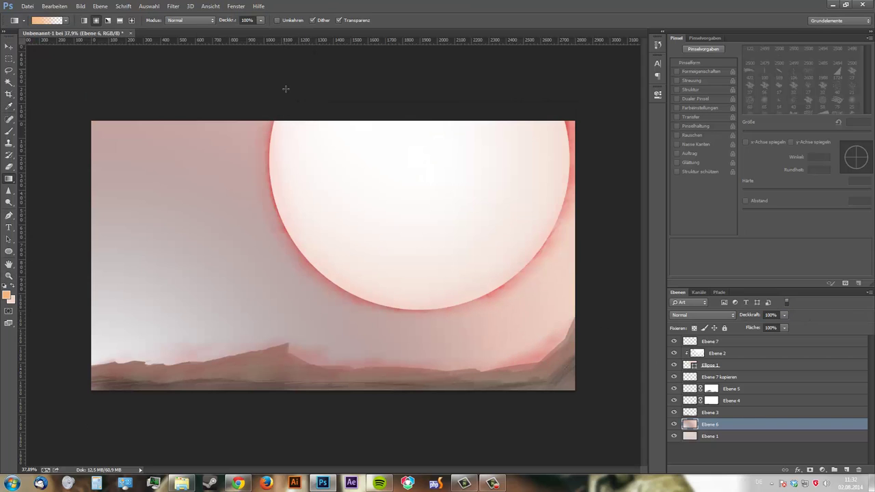
drag(62, 51, 95, 155)
drag(139, 136, 147, 137)
scroll(244, 260, down, 5)
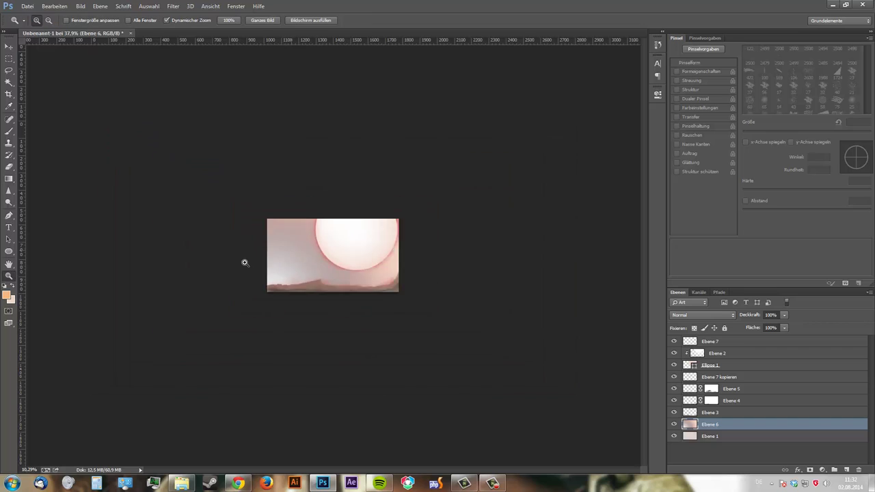
scroll(324, 333, up, 5)
scroll(295, 287, up, 2)
drag(200, 403, 200, 265)
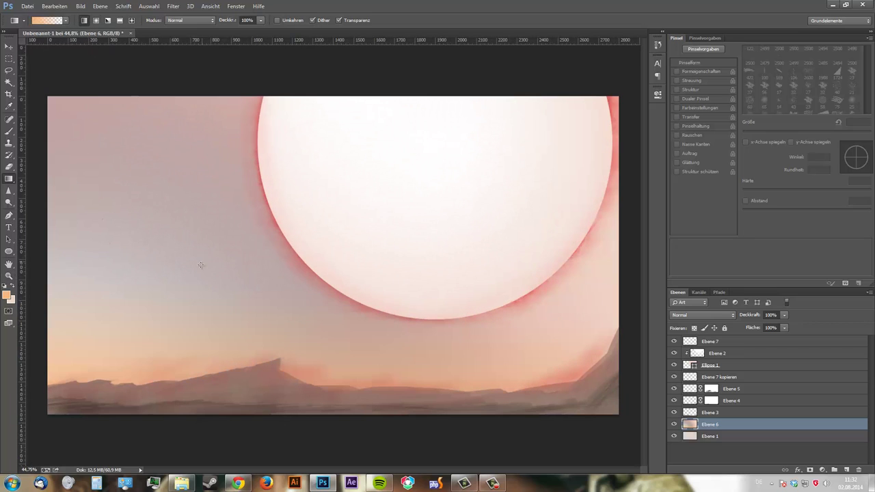
Pick a pinkish foreground colour and adjust the view zoom
click(6, 294)
click(230, 130)
click(504, 121)
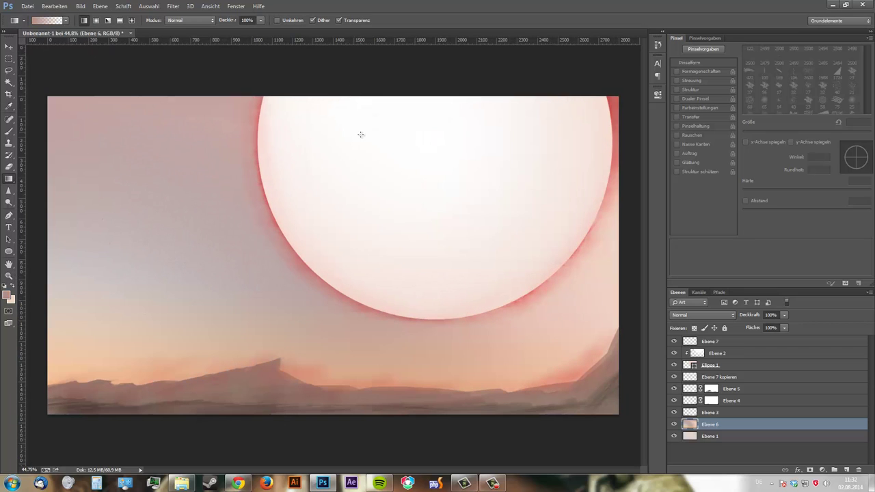
key(z)
scroll(368, 164, down, 4)
scroll(544, 256, up, 2)
scroll(545, 256, up, 4)
Add layer Ebene 8 and set a darker pink brush at 13 px with 1% spacing
key(ctrl+shift+alt+n)
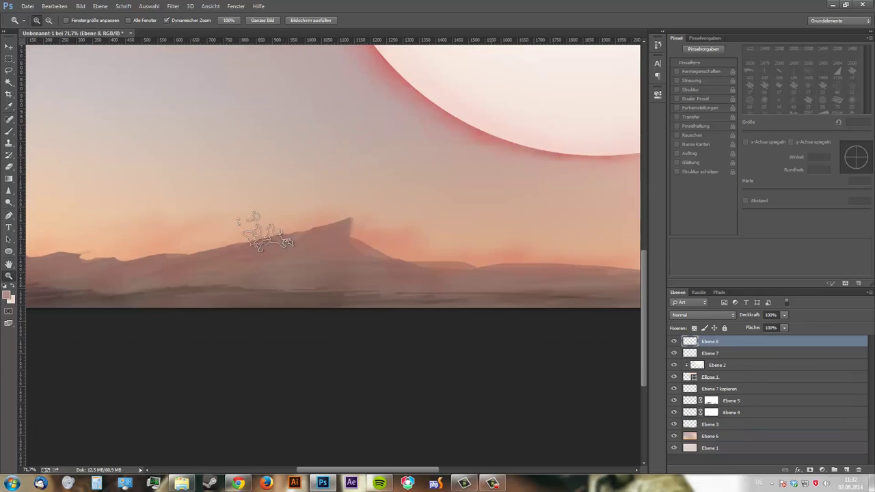
click(6, 294)
click(308, 130)
click(329, 209)
click(528, 123)
key(b)
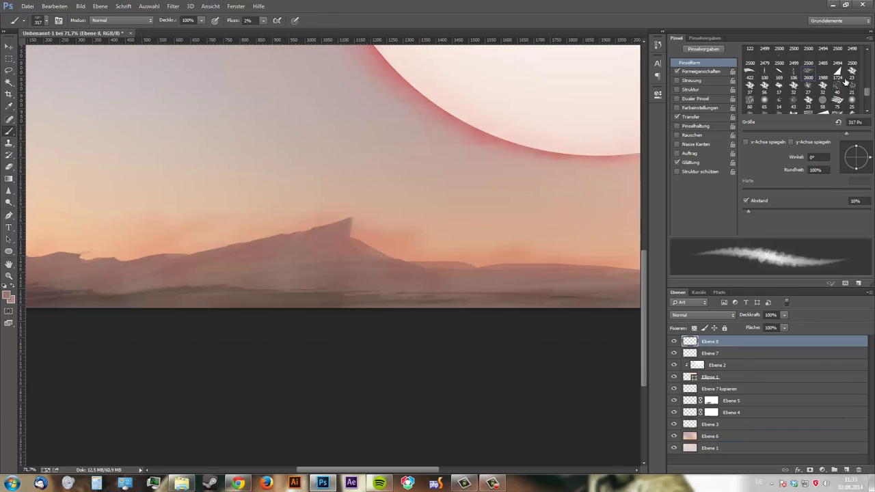
drag(755, 210, 742, 210)
drag(760, 133, 749, 134)
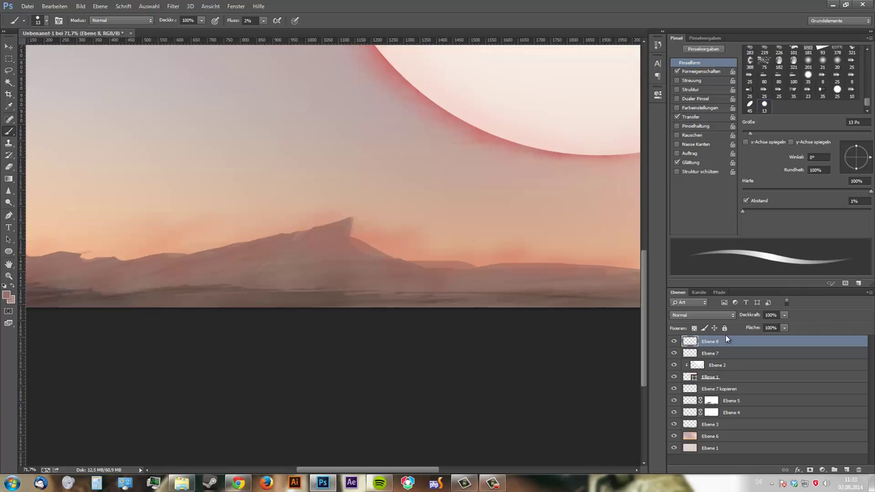
Move Ebene 8 below Ebene 7 kopieren and paint a dark brown upright stroke with a 10 px pointed brush
drag(727, 349, 726, 392)
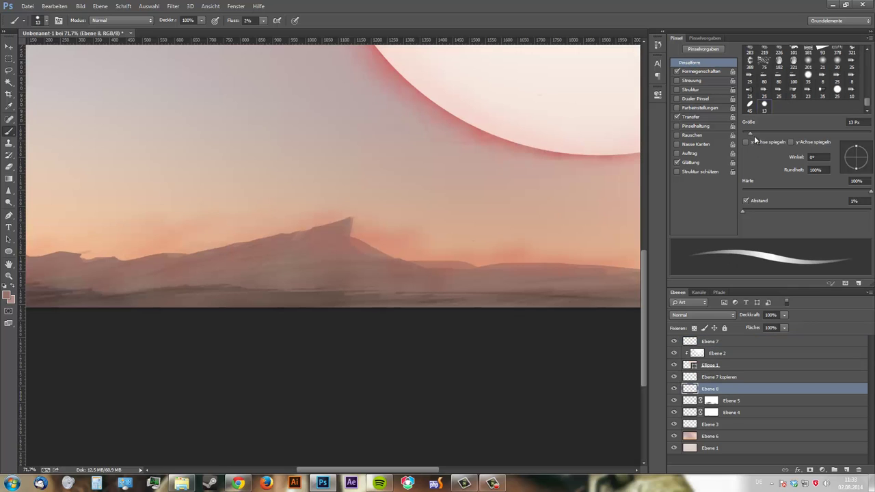
click(851, 90)
drag(259, 237, 261, 201)
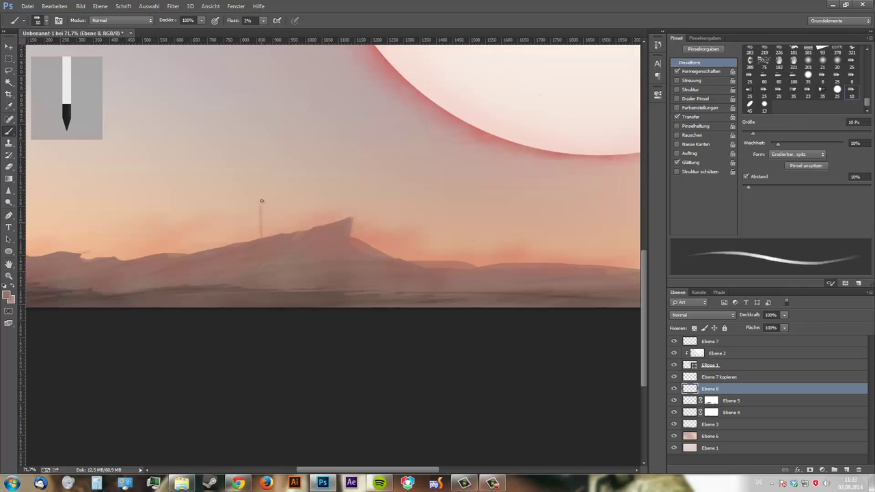
click(8, 296)
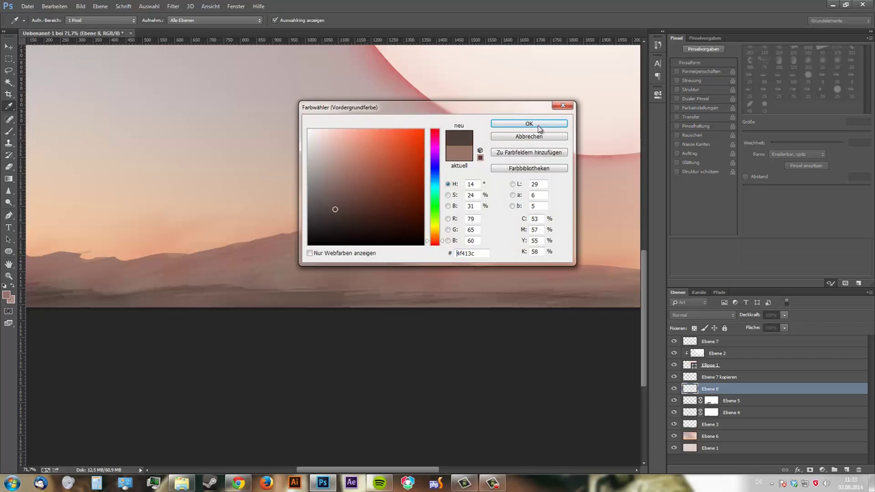
click(513, 120)
drag(299, 179, 302, 235)
Refine the upright spire, lightening its top and then darkening and lengthening it
key(e)
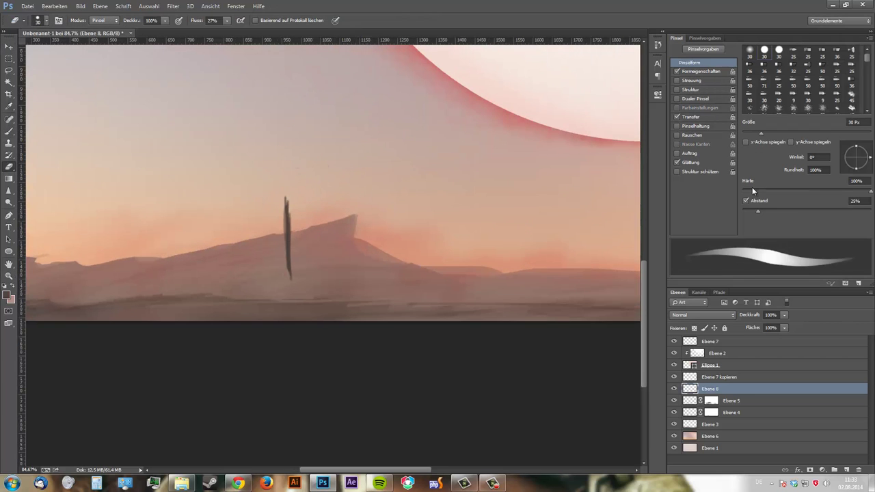
drag(290, 213, 290, 261)
key(b)
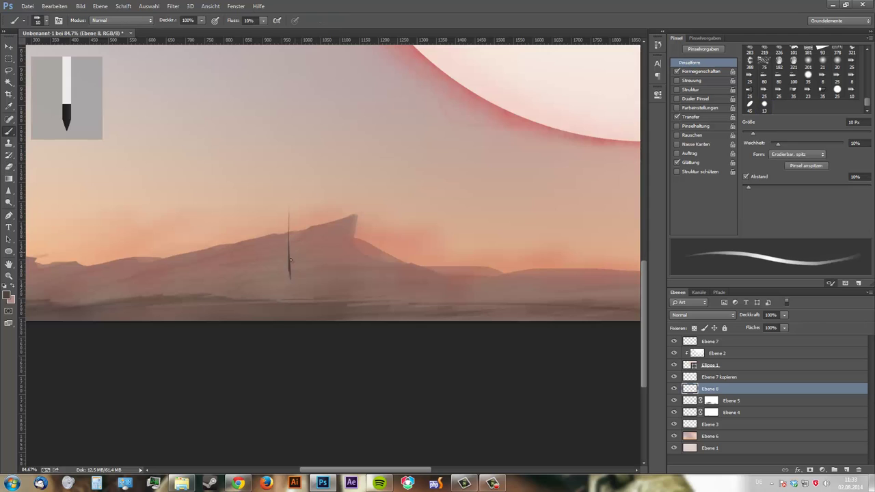
drag(290, 187, 290, 268)
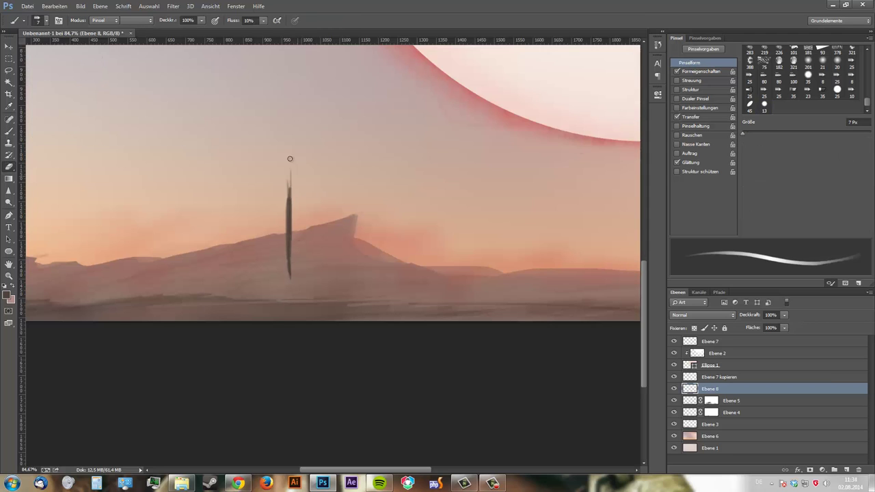
key(e)
key(b)
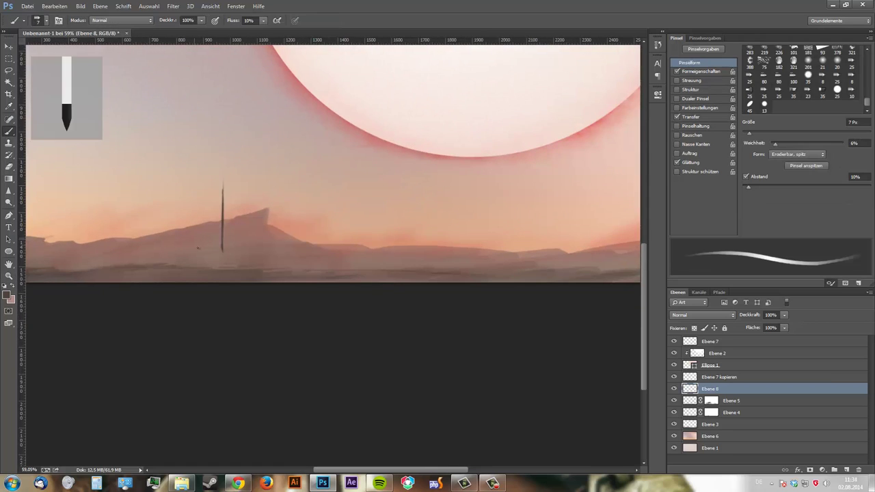
Paint a slanted dark spire left of the upright one, thinning and fading its top
drag(219, 185, 245, 268)
key(e)
drag(220, 186, 242, 265)
key(b)
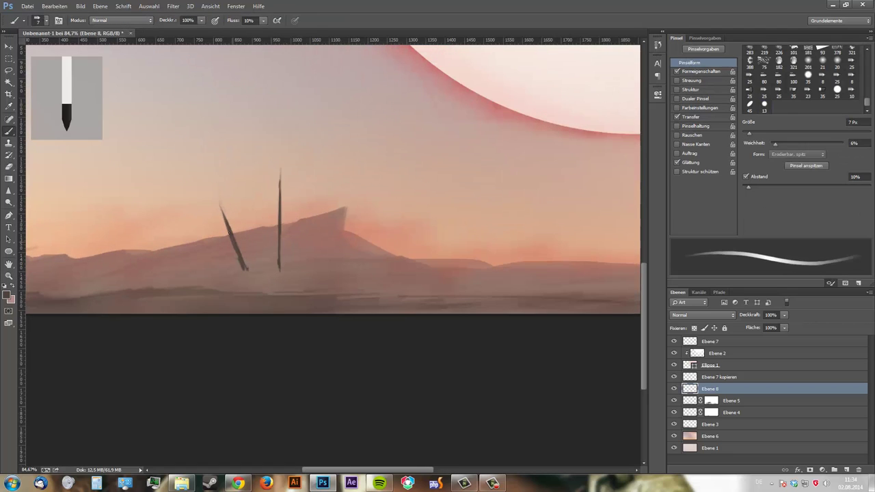
key(e)
drag(219, 187, 229, 229)
key(b)
scroll(243, 207, down, 3)
Pick a deeper red, set bristle density to 1%, and try then undo a wavy ribbon
click(8, 295)
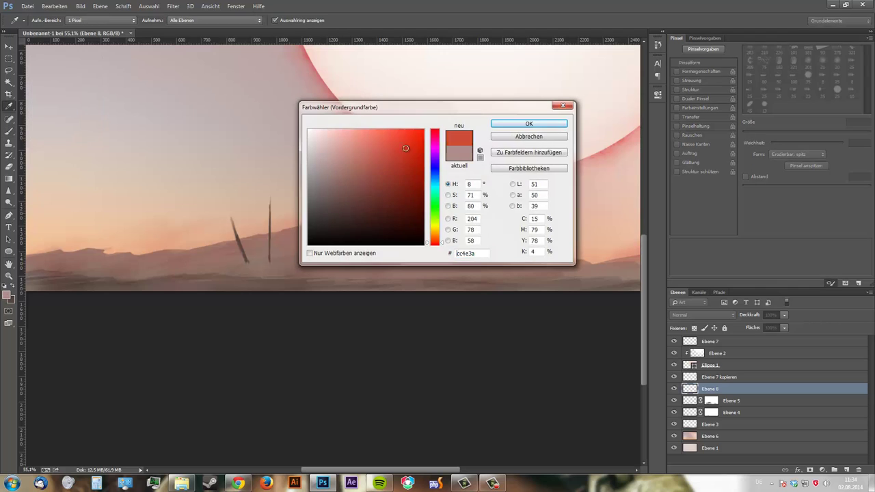
drag(405, 148, 418, 137)
key(Return)
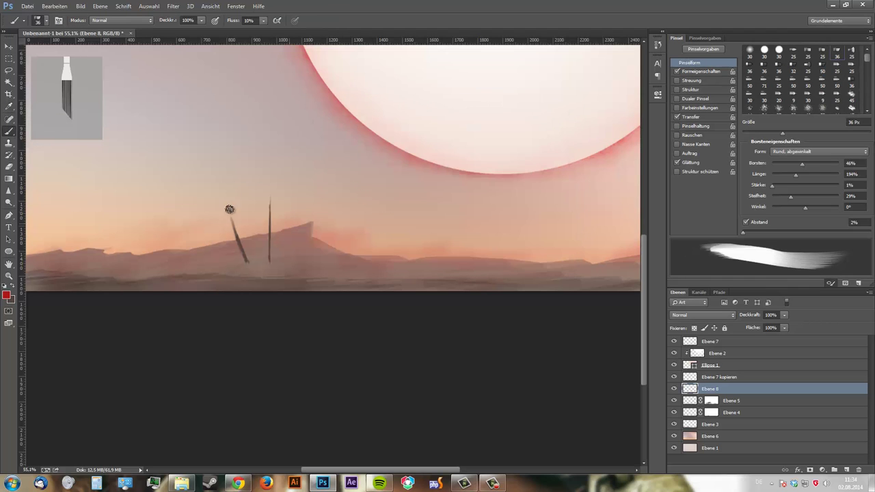
drag(801, 164, 771, 164)
drag(168, 264, 229, 220)
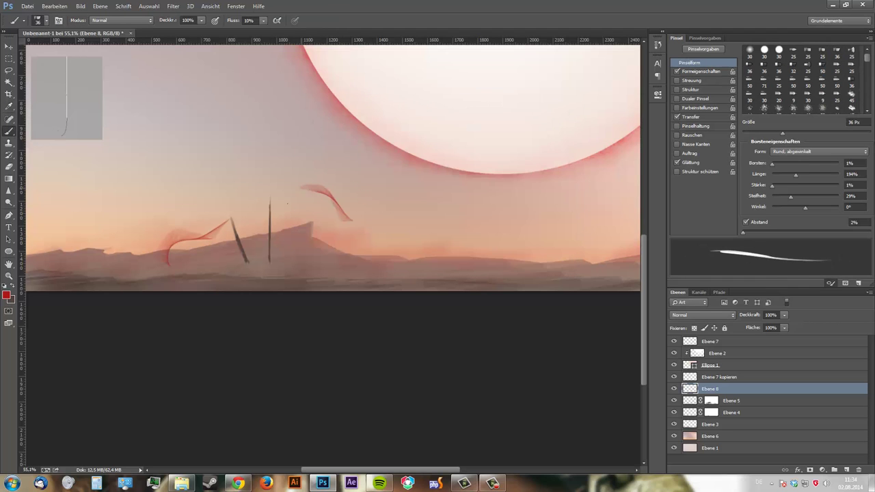
scroll(304, 196, up, 2)
key(ctrl+alt+z)
key(ctrl+alt+z)
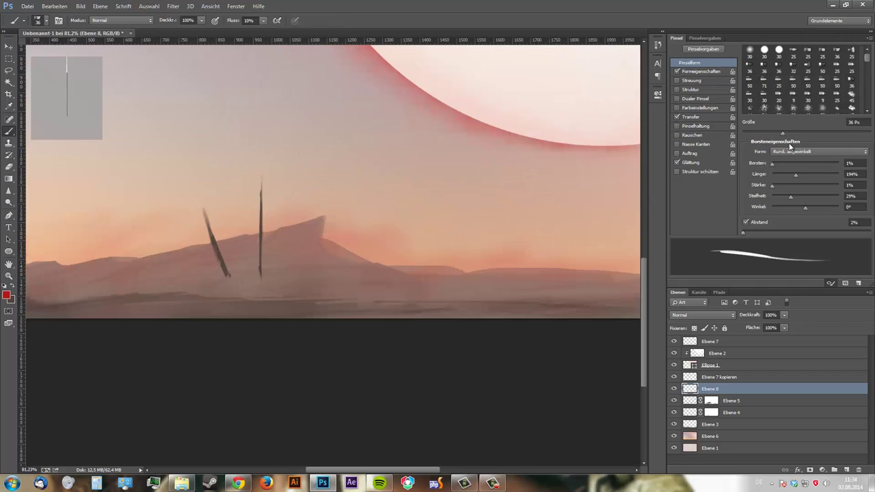
Paint a wind-blown red ribbon streaming left from the left pole
drag(329, 186, 258, 188)
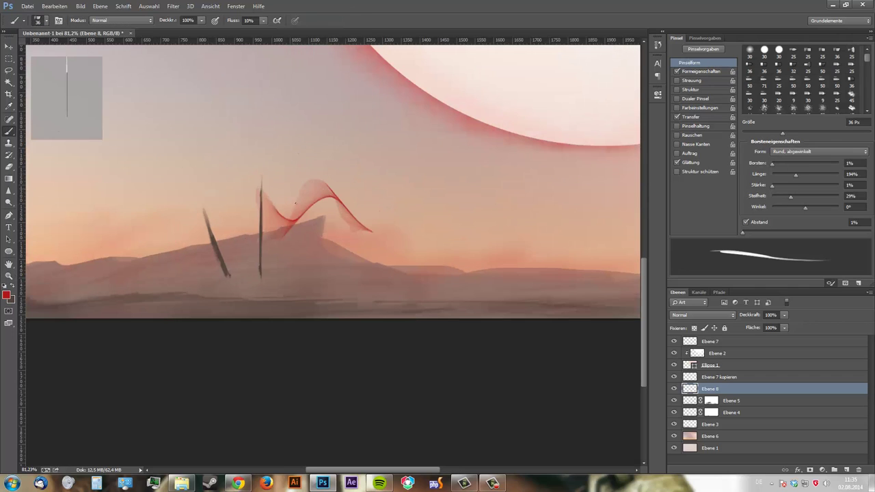
key(e)
key(b)
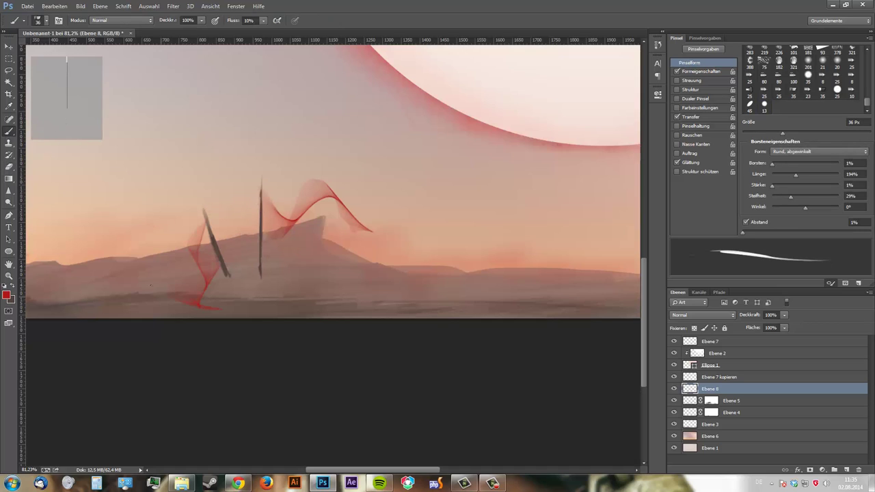
key(ctrl+z)
mouse_move(99, 252)
mouse_down()
mouse_move(205, 215)
mouse_move(125, 276)
mouse_up()
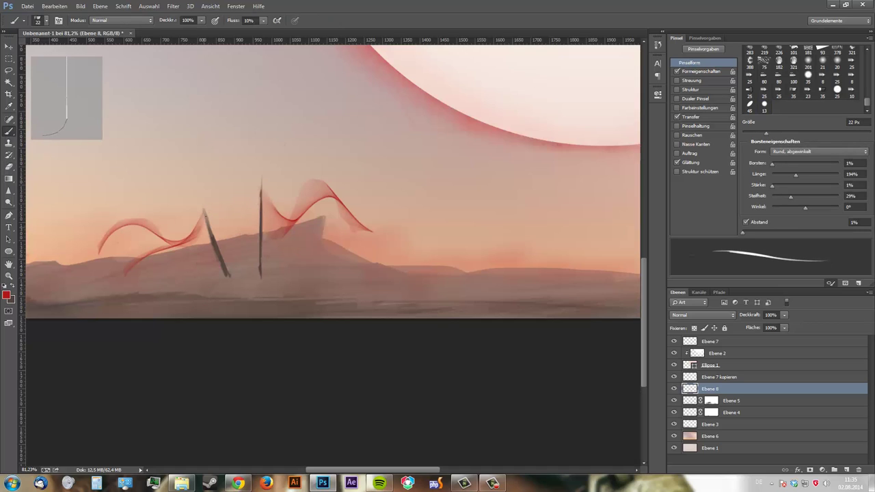
scroll(258, 291, up, 3)
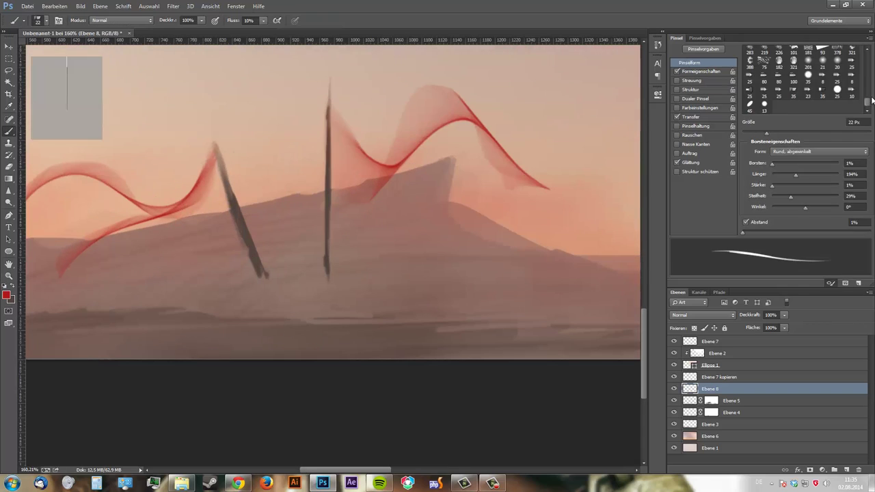
Set Brush Tip Shape spacing to 1% and shrink the brush size
click(700, 72)
click(690, 62)
mouse_move(757, 211)
mouse_down()
mouse_move(785, 211)
mouse_move(742, 211)
mouse_up()
drag(742, 190, 871, 190)
key(bracketleft)
key(bracketleft)
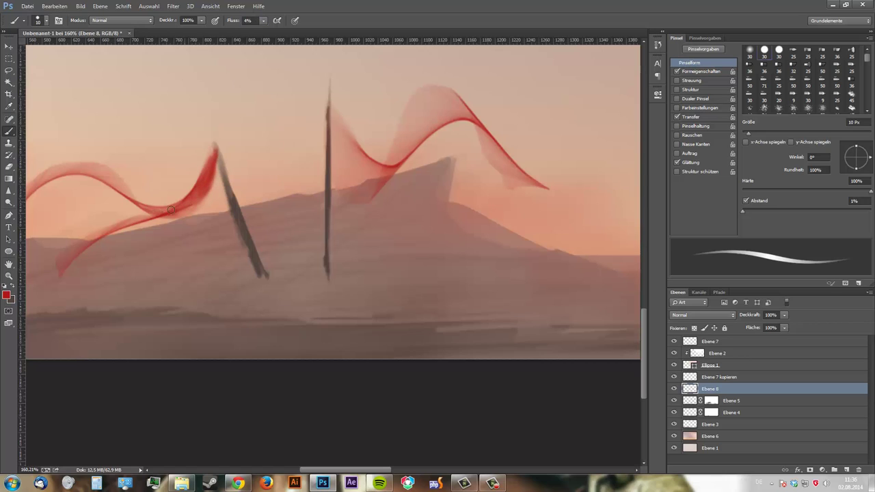
With a hard round brush, paint solid red onto the right flag near its pole
click(765, 50)
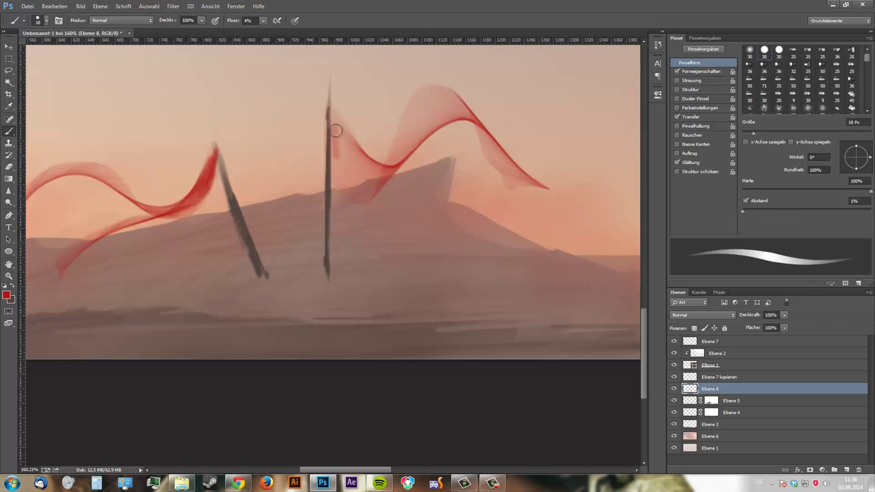
drag(332, 115, 397, 198)
key(e)
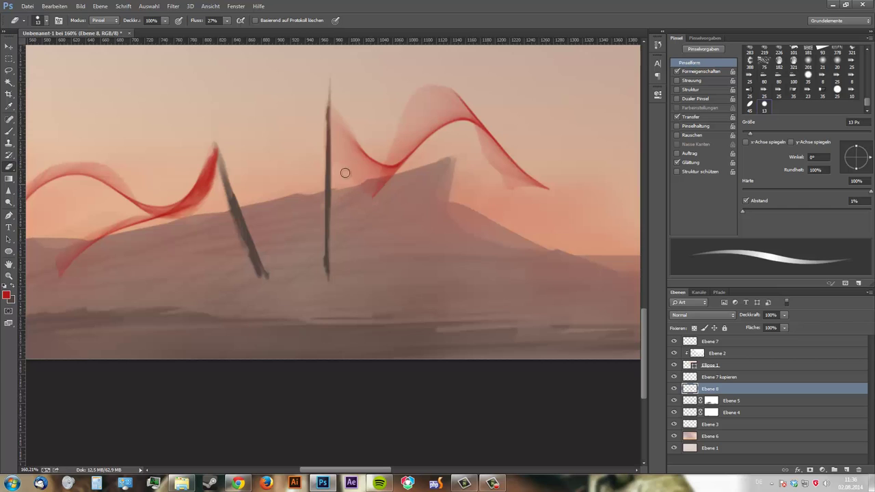
key(b)
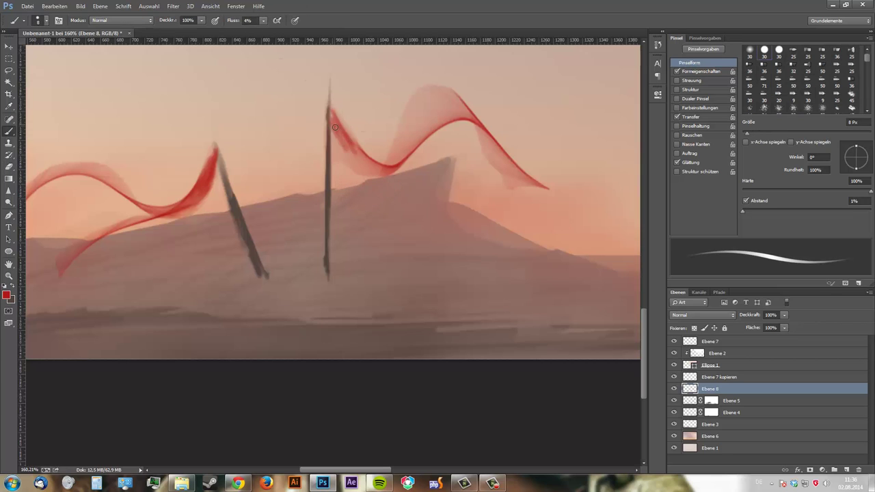
drag(347, 163, 331, 111)
key(e)
key(b)
Undo dense tail streaks and repaint the right ribbon's tail with a 13 px brush
click(6, 295)
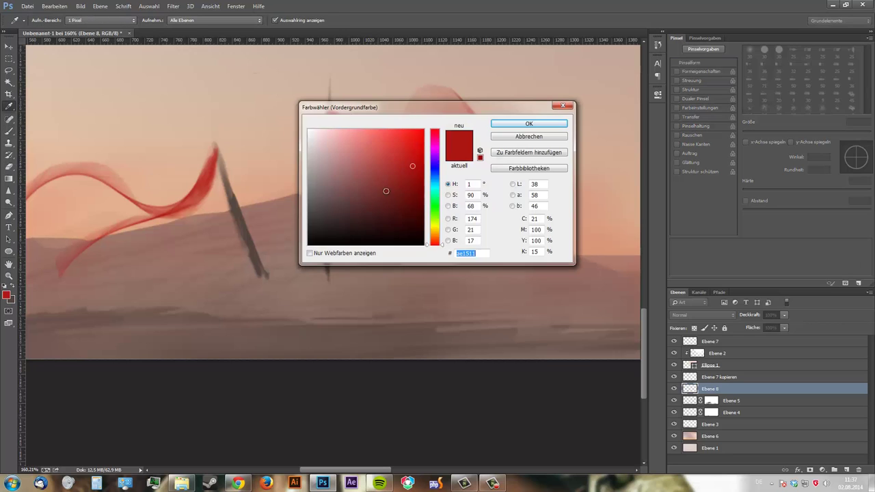
click(520, 133)
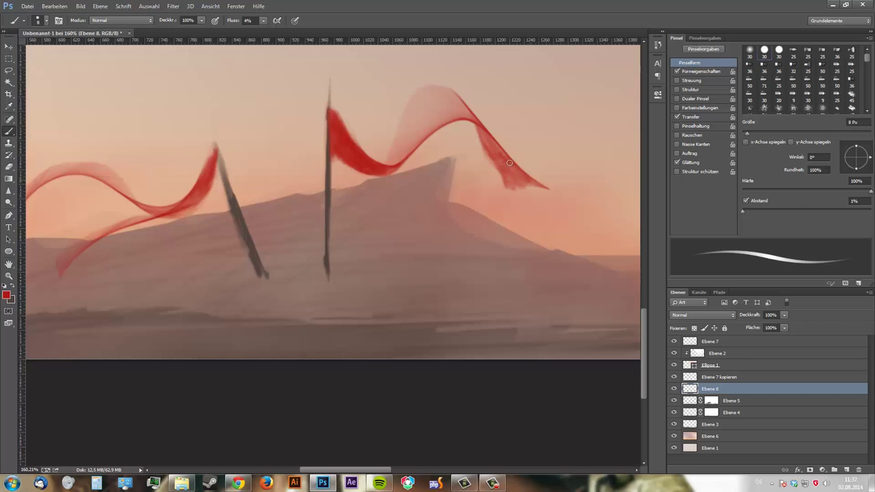
key(ctrl+alt+z)
key(ctrl+alt+z)
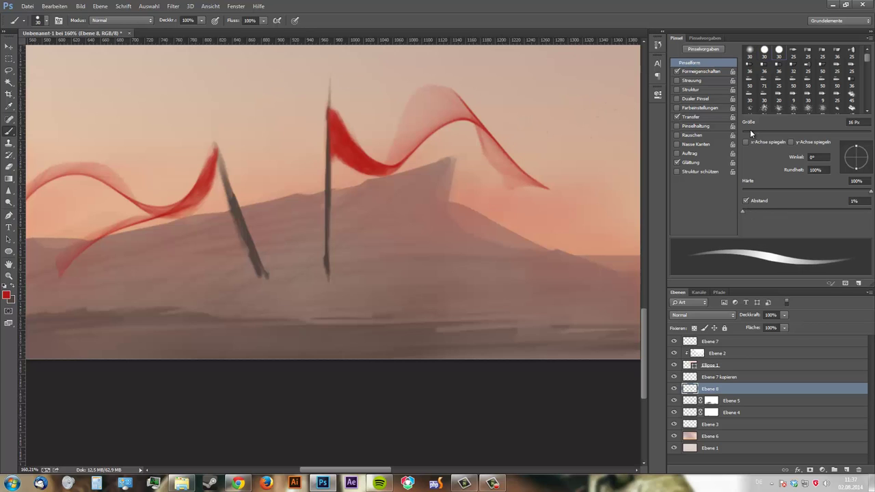
scroll(786, 82, down, 5)
click(764, 103)
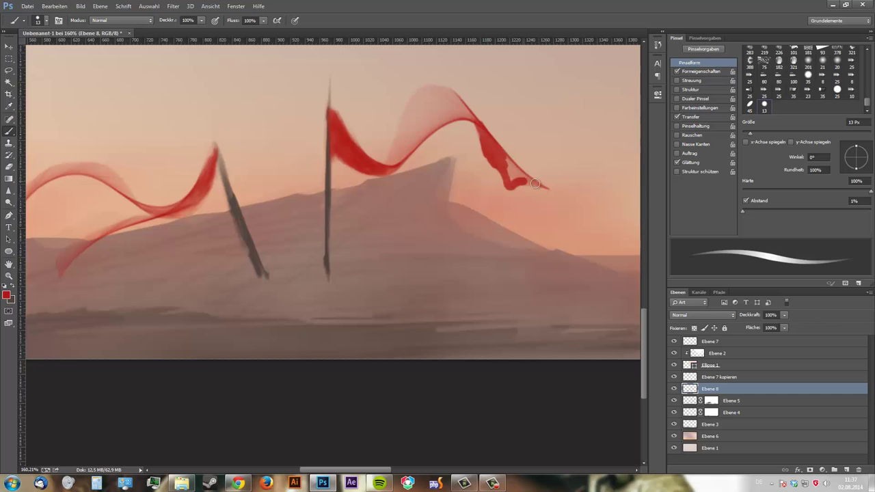
drag(524, 181, 538, 186)
key(e)
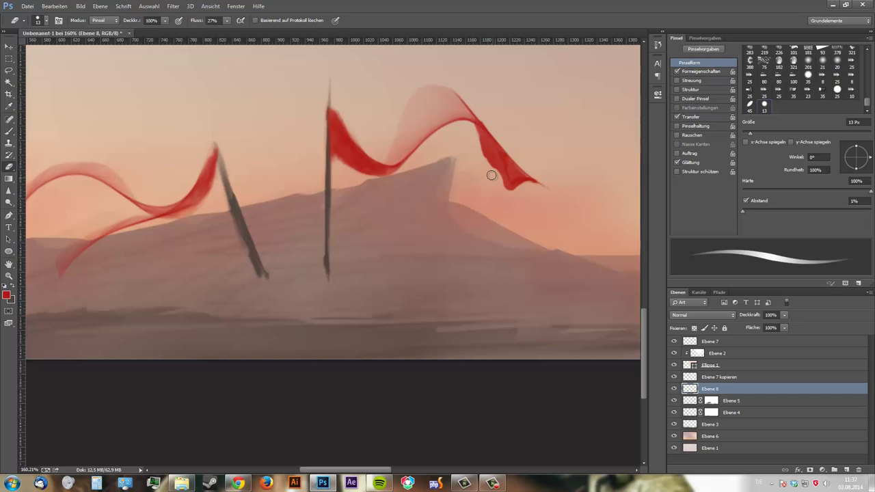
key(b)
Shade the ribbons near the poles with dark maroon 5a1311, then enlarge the brush to 8 px
scroll(520, 188, up, 2)
scroll(273, 178, left, 5)
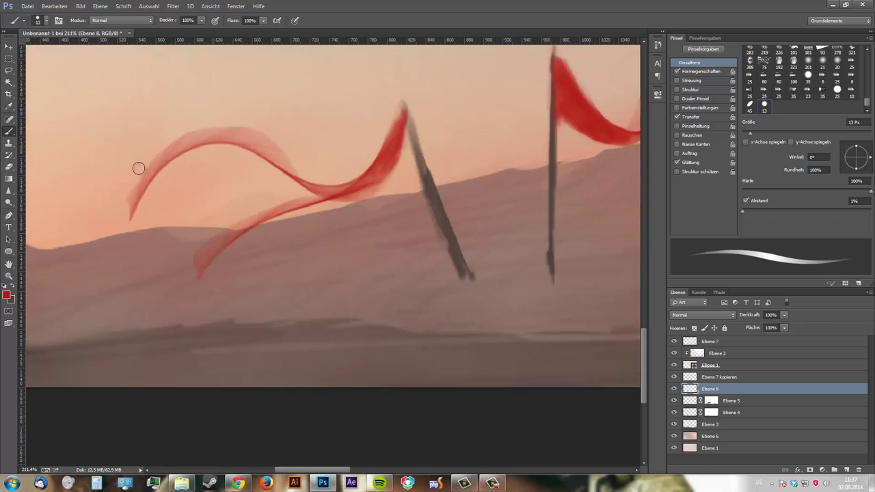
key(bracketleft)
key(bracketleft)
key(bracketleft)
mouse_move(348, 189)
mouse_down()
mouse_move(483, 186)
mouse_move(477, 188)
mouse_up()
click(6, 295)
click(400, 201)
click(518, 121)
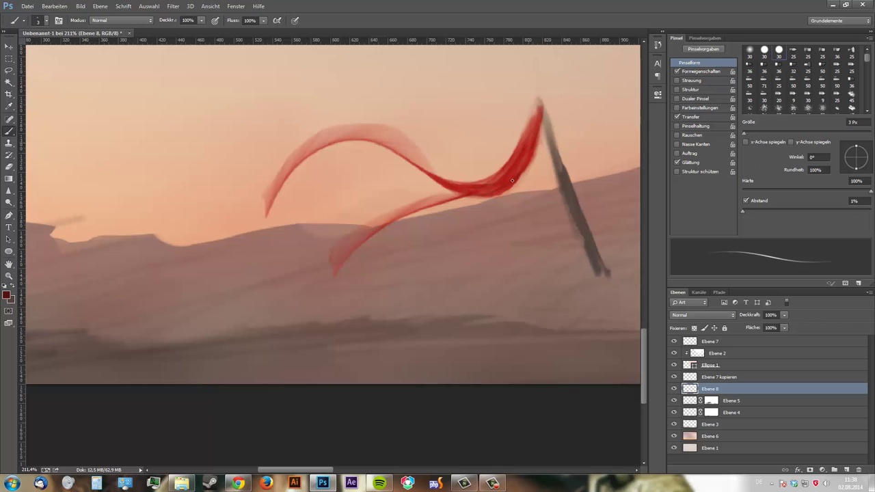
drag(528, 151, 374, 134)
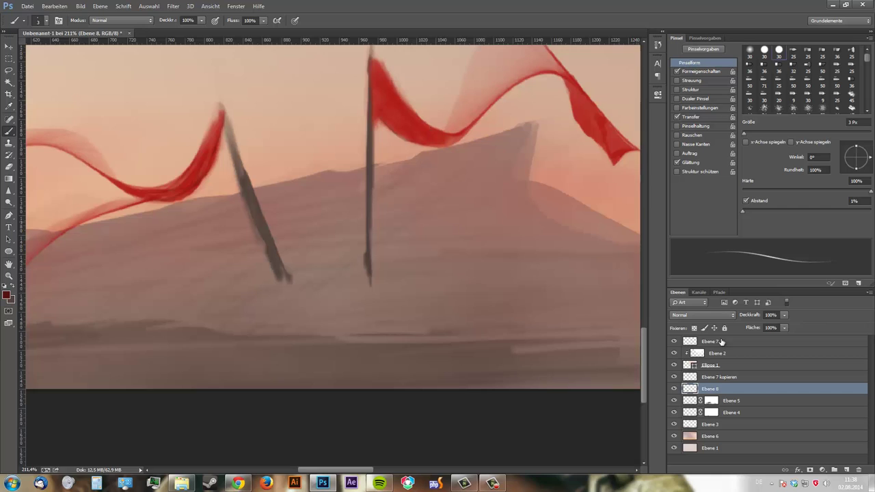
key(bracketright)
key(bracketright)
key(bracketright)
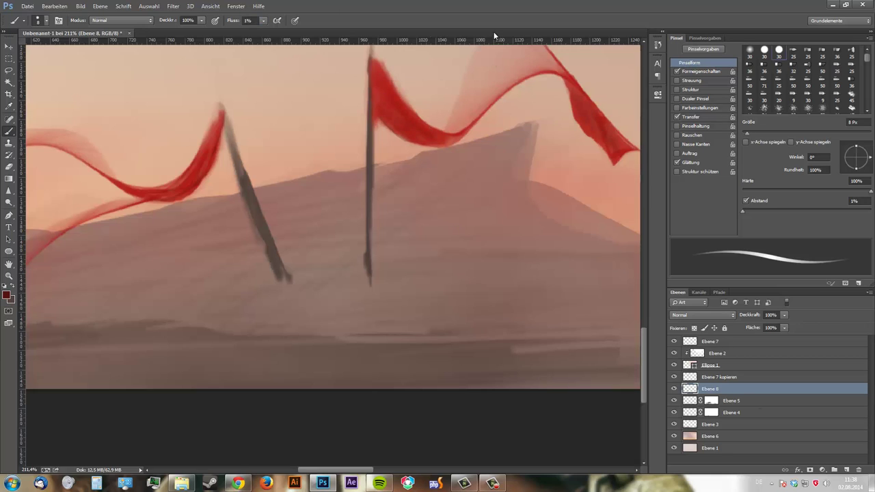
Zoom out to see the whole scene with both banners beneath the sun
key(z)
scroll(356, 182, down, 5)
scroll(300, 361, up, 3)
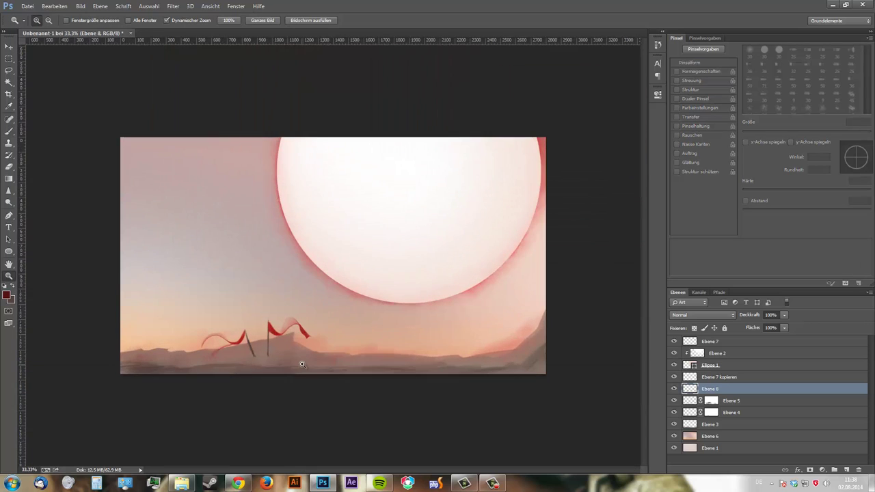
scroll(312, 175, up, 1)
click(173, 6)
key(Escape)
Lasso the right flag and apply a Motion Blur of 22 px at -7°
key(l)
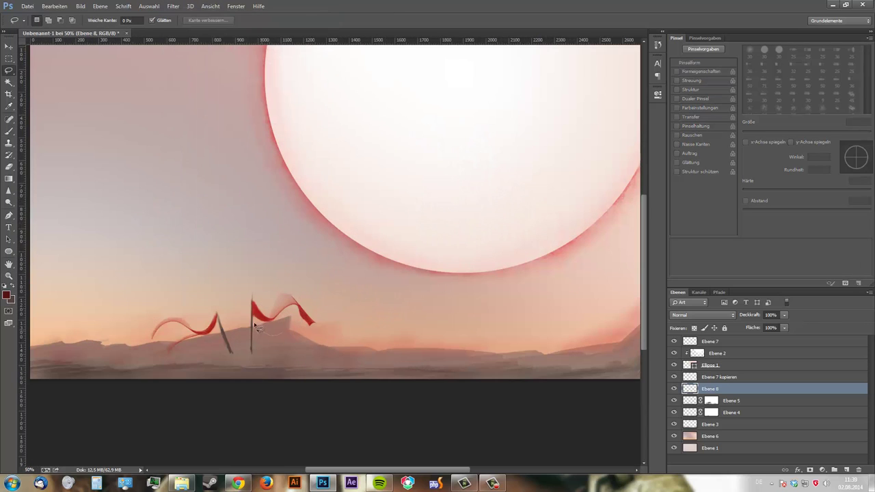
drag(287, 344, 284, 341)
click(173, 6)
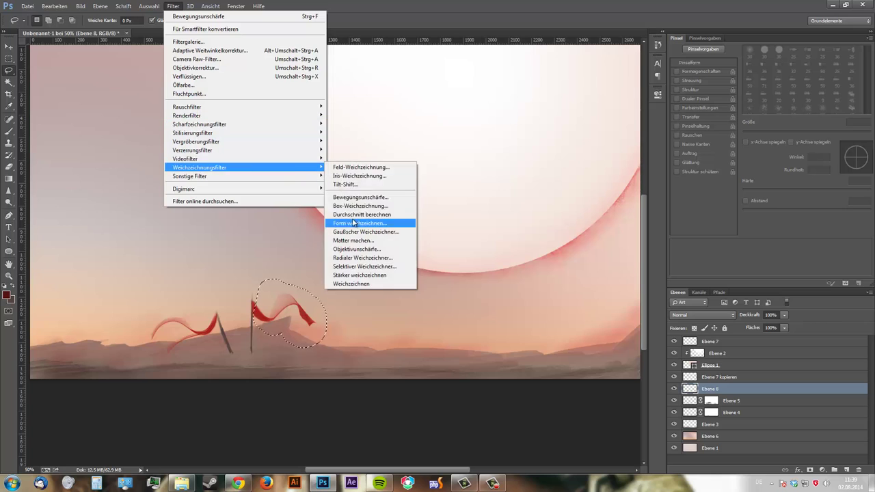
click(372, 203)
drag(408, 255, 380, 256)
drag(437, 233, 443, 235)
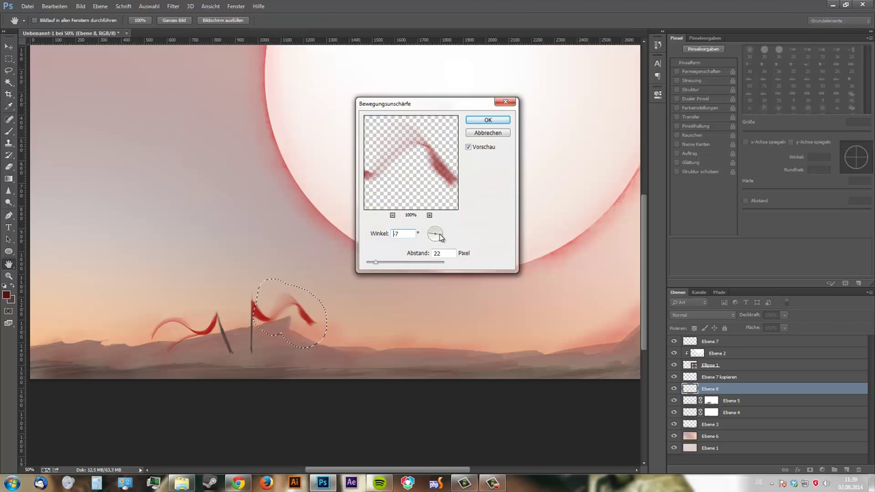
key(Return)
Reselect the right flag without its pole and reapply the blur, then deselect
key(z)
scroll(256, 312, up, 5)
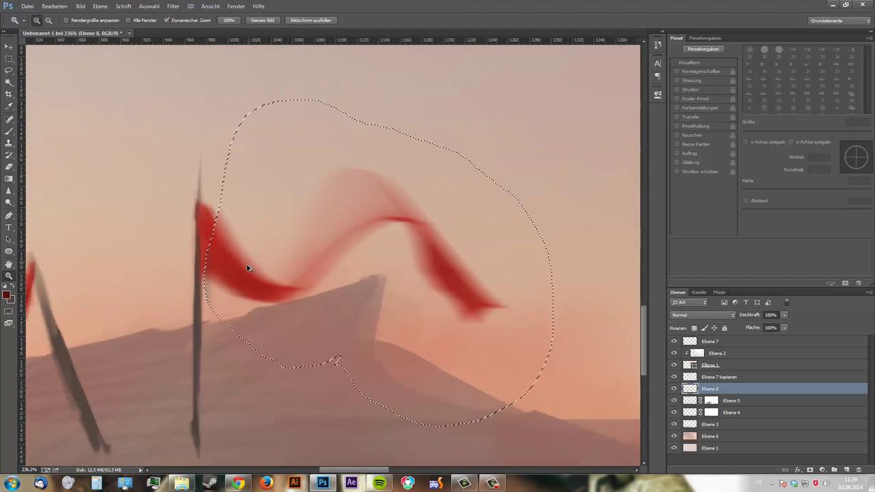
key(m)
drag(573, 374, 201, 138)
key(l)
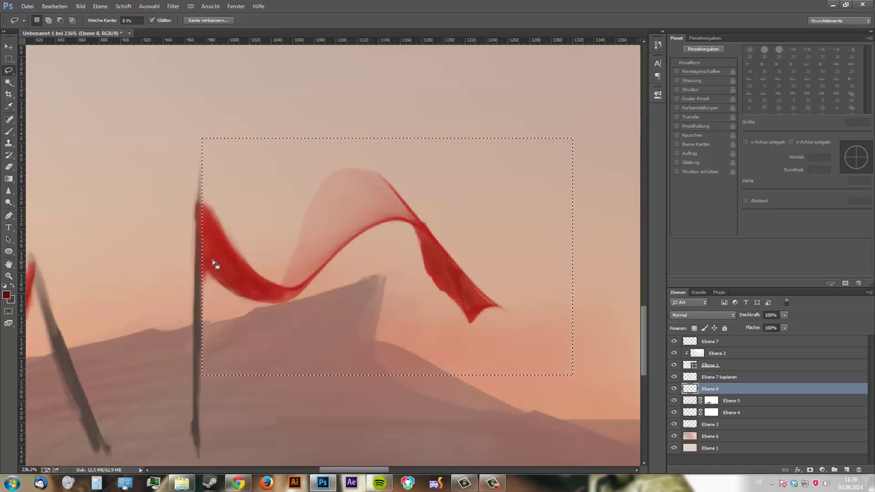
drag(205, 273, 205, 102)
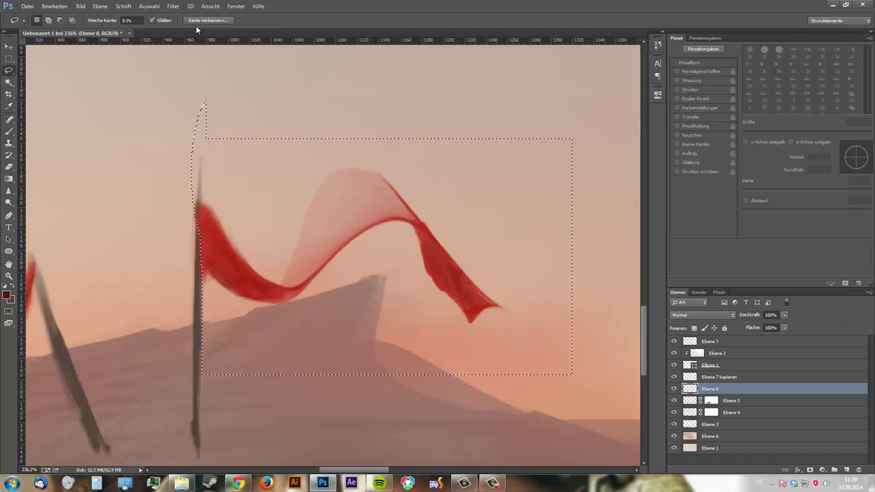
drag(192, 222, 211, 95)
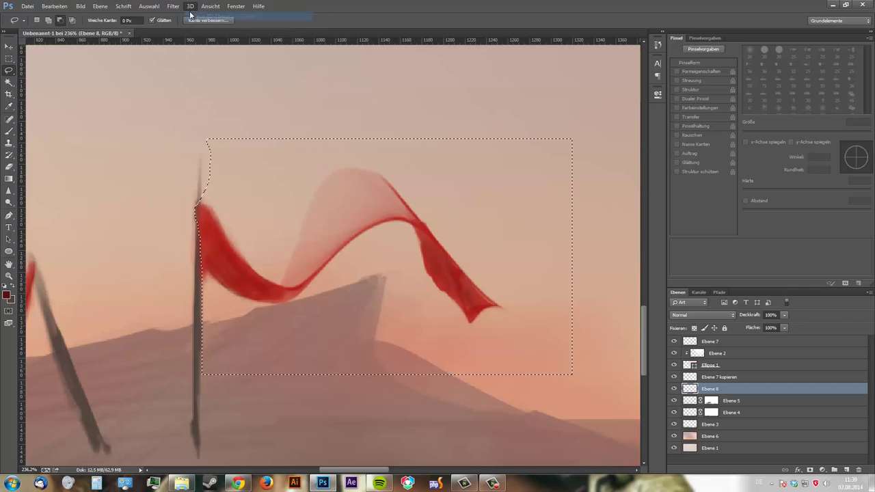
key(ctrl+f)
key(ctrl+d)
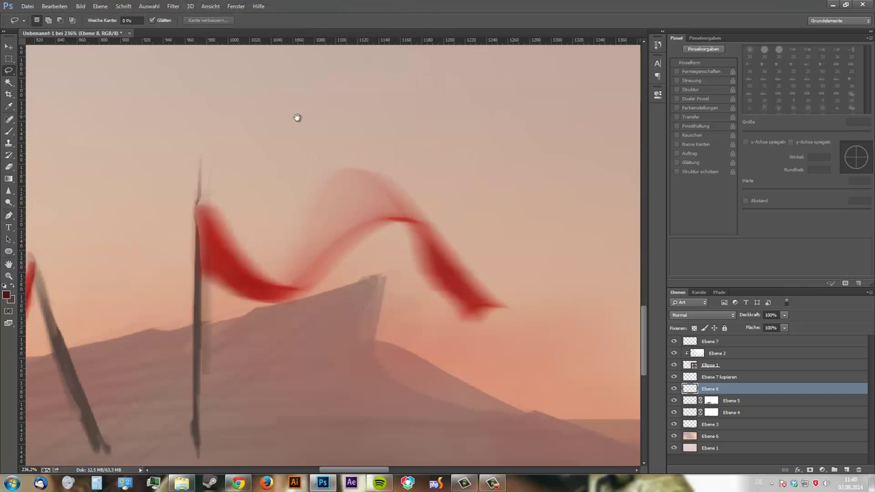
Undo the reapplied flag blur and apply a Gaussian Blur instead
key(z)
scroll(230, 254, down, 5)
scroll(230, 255, up, 4)
scroll(230, 254, up, 1)
key(ctrl+alt+z)
key(ctrl+alt+z)
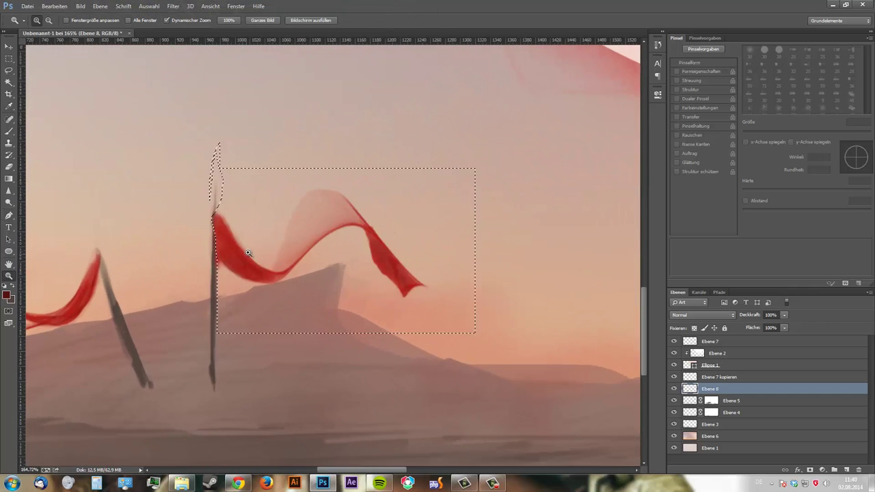
scroll(248, 253, down, 2)
scroll(459, 133, down, 2)
scroll(230, 260, up, 2)
click(173, 6)
mouse_move(200, 167)
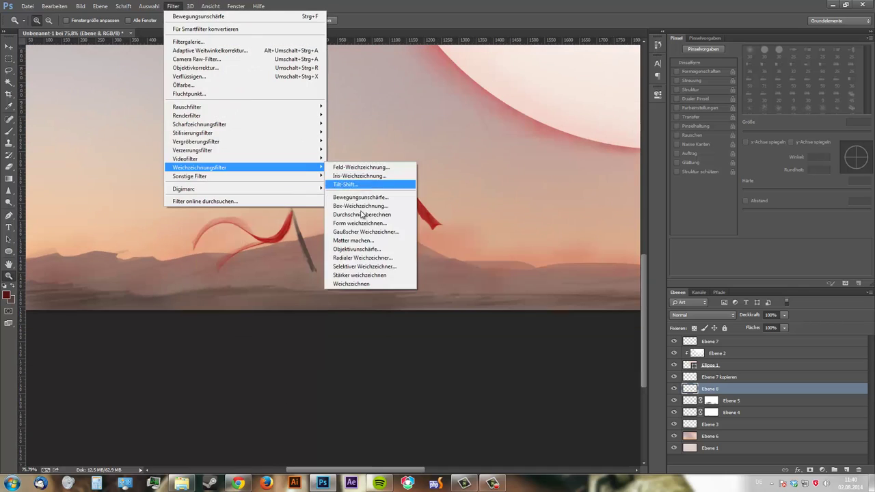
click(365, 232)
click(545, 120)
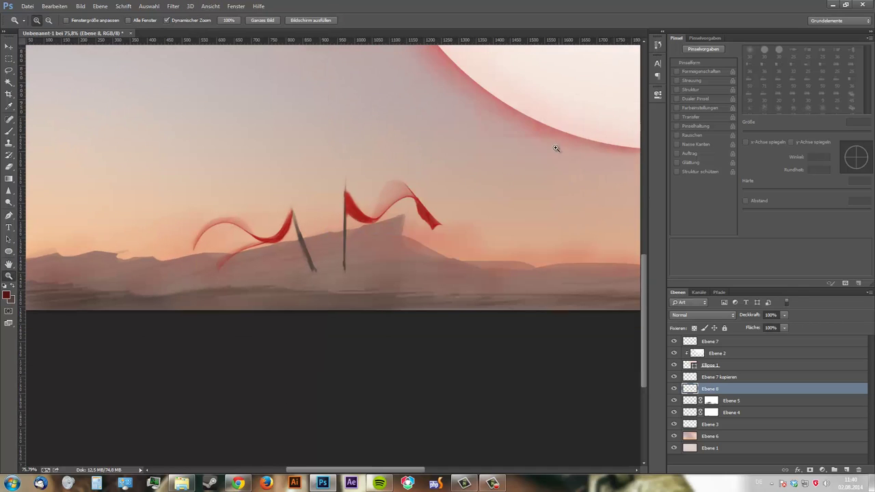
drag(557, 146, 501, 136)
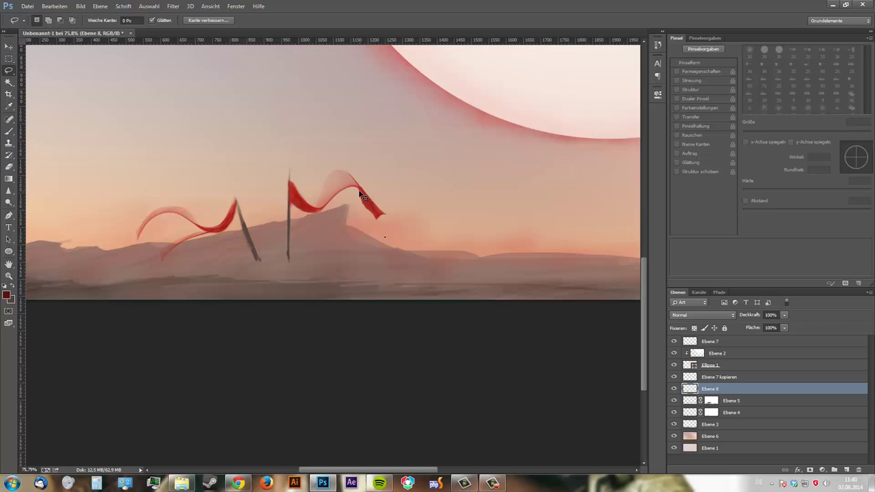
Lasso both flag ends with feathering and blur them with a 7 px Gaussian Blur
double_click(127, 20)
text(40)
drag(380, 172, 345, 140)
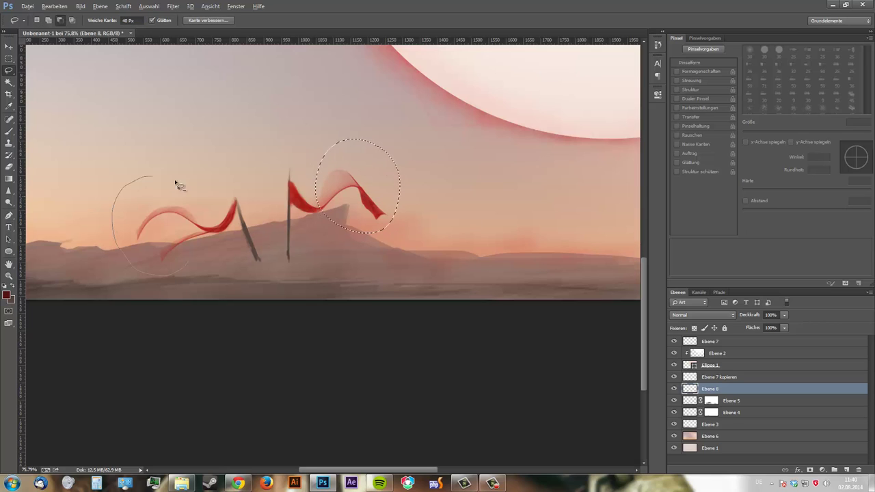
drag(211, 200, 193, 246)
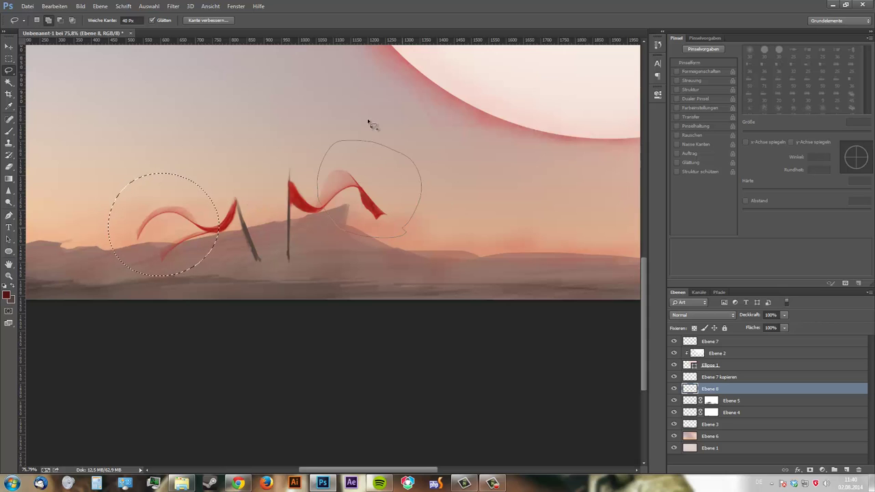
drag(369, 125, 355, 140)
click(173, 6)
click(356, 239)
drag(471, 244, 444, 246)
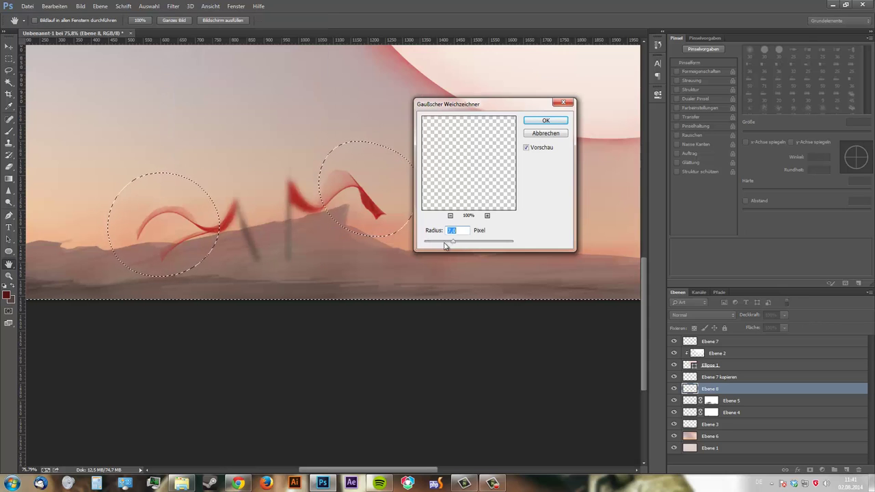
click(545, 121)
key(ctrl+d)
key(e)
scroll(316, 244, up, 2)
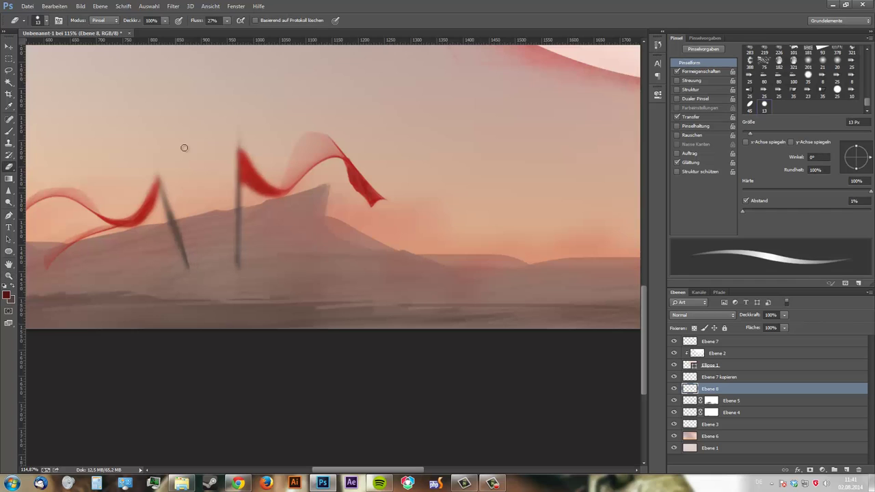
Move both flags up and further to the right
key(v)
drag(339, 252, 347, 215)
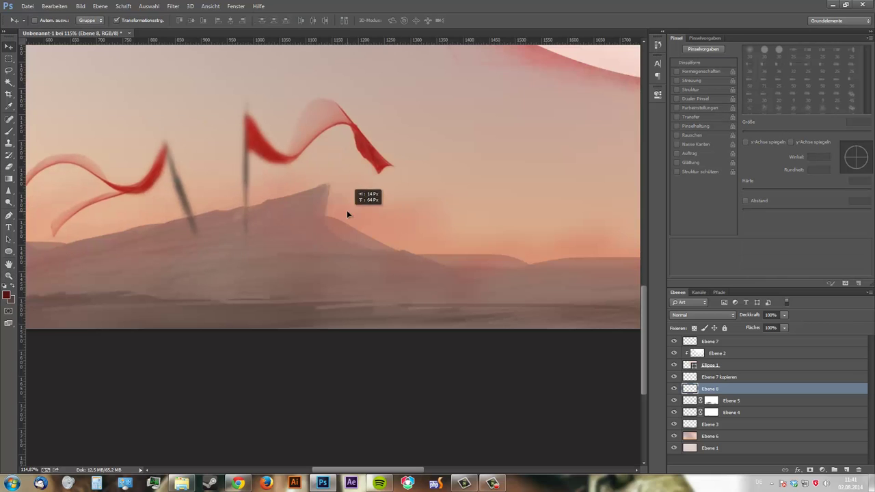
scroll(264, 303, down, 5)
scroll(264, 302, up, 1)
drag(288, 330, 370, 330)
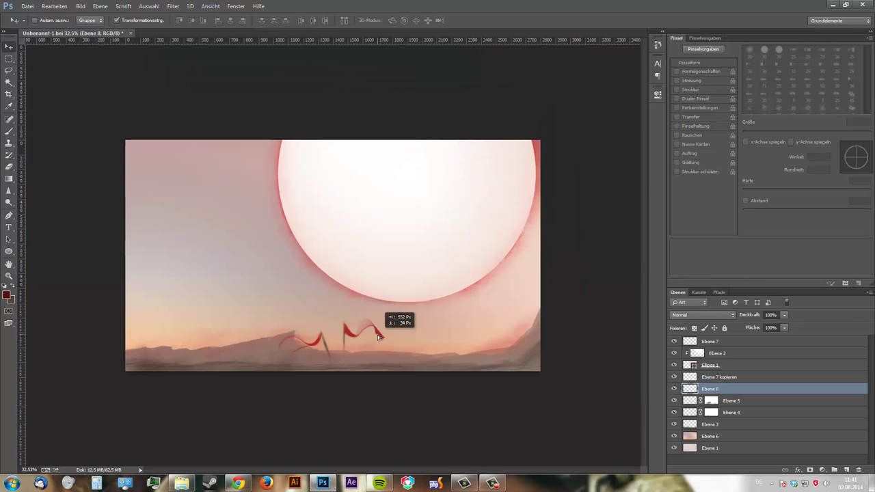
Add a new layer above Ebene 6 and pick the large textured 1724 brush tip
click(742, 433)
click(846, 469)
key(b)
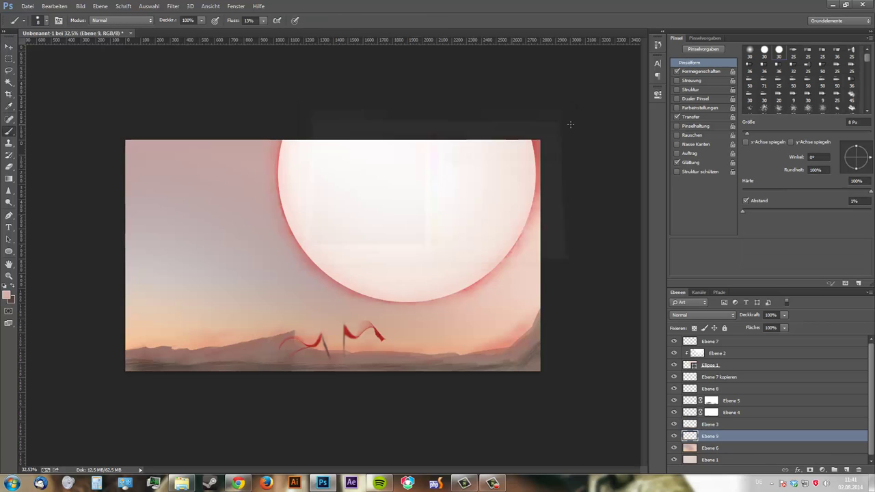
drag(745, 133, 759, 133)
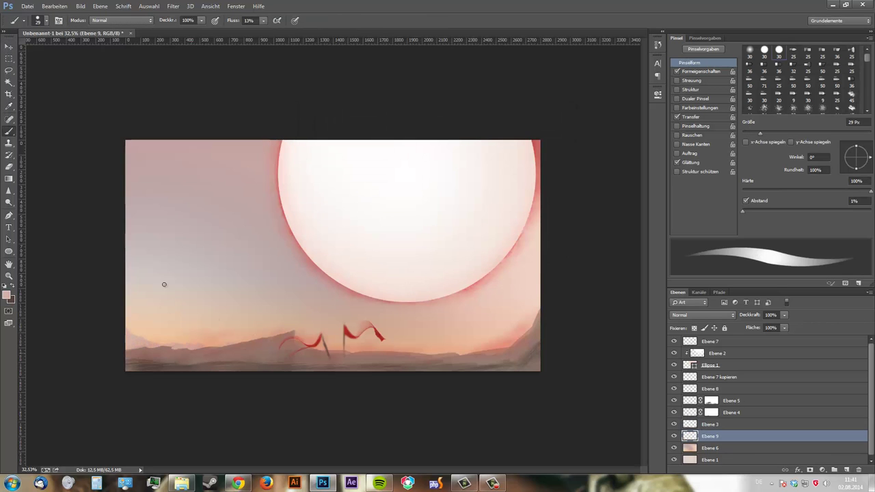
scroll(225, 313, up, 3)
key(e)
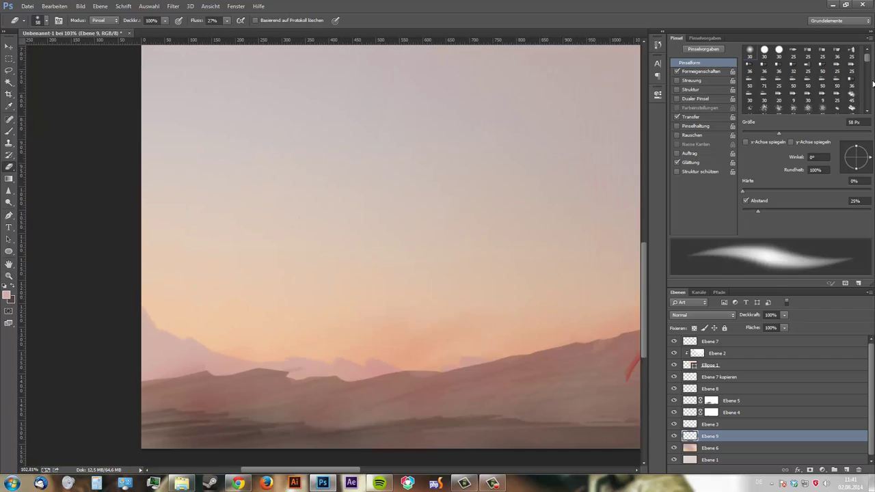
drag(868, 75, 868, 88)
click(836, 94)
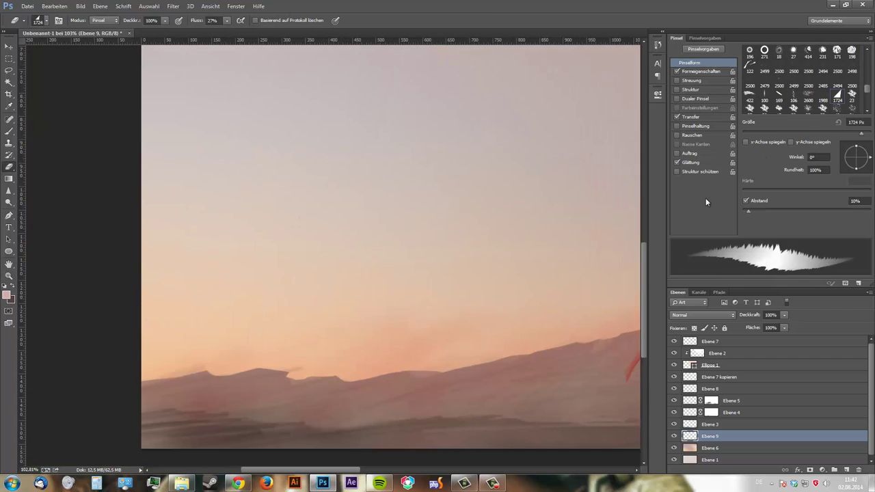
key(b)
scroll(290, 286, down, 2)
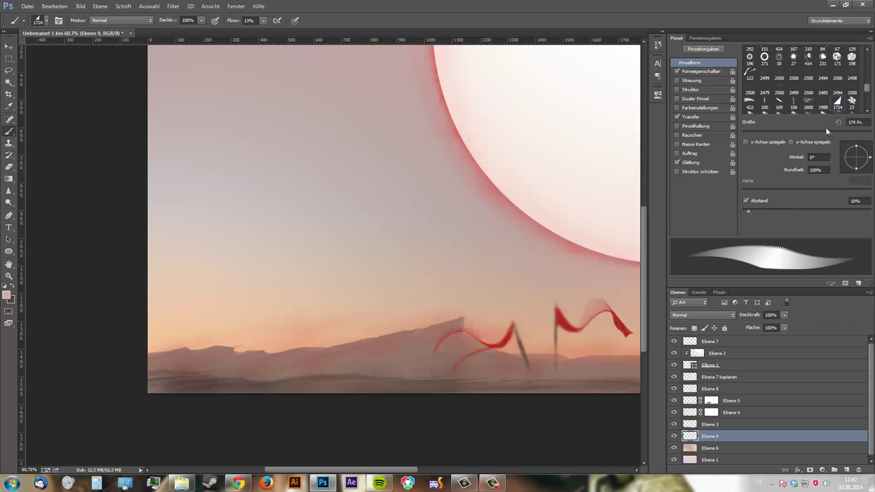
Make the brush angle follow stroke direction and pick a new mountain colour
click(700, 72)
click(810, 144)
click(791, 205)
click(689, 62)
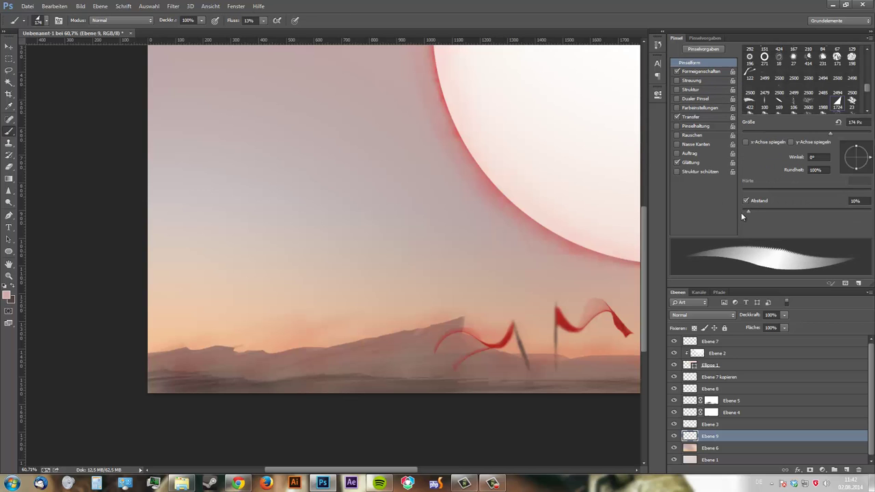
mouse_move(403, 396)
mouse_down()
mouse_move(257, 276)
mouse_move(470, 321)
mouse_up()
click(6, 296)
click(522, 121)
Paint taller mountain peaks on the right, undoing a darker red attempt
drag(478, 260, 522, 181)
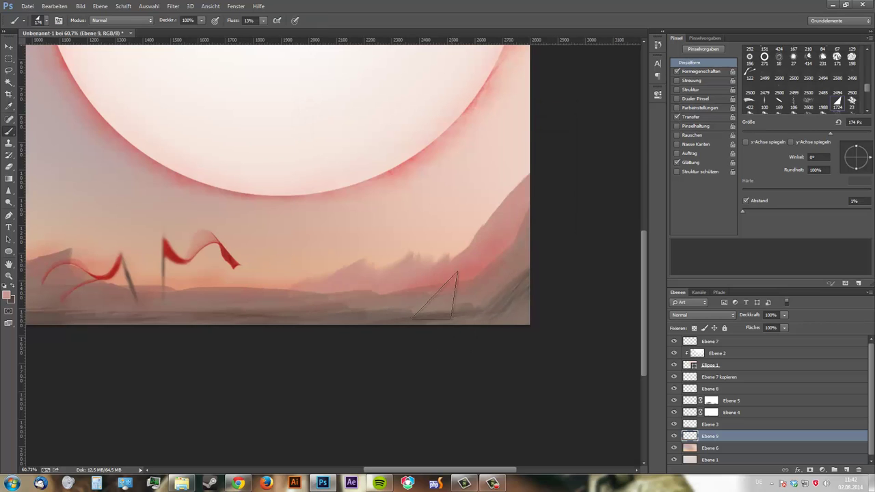
drag(447, 273, 403, 246)
click(7, 295)
click(521, 121)
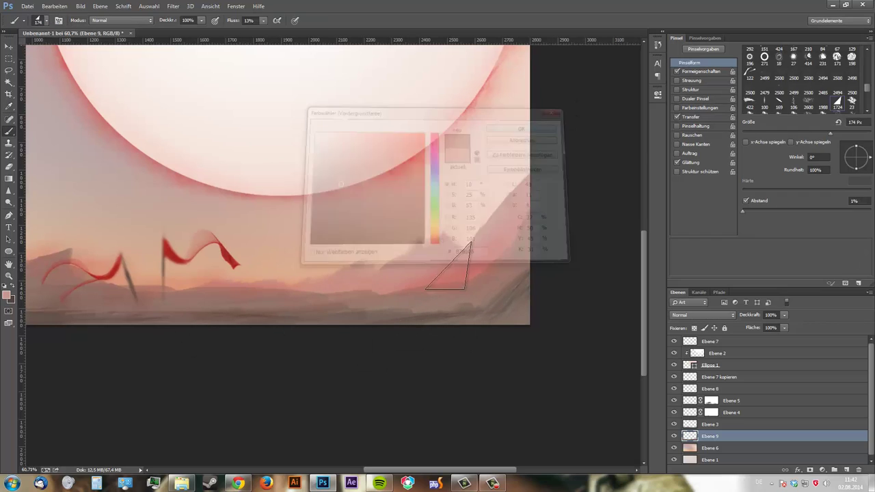
drag(383, 283, 482, 273)
key(ctrl+z)
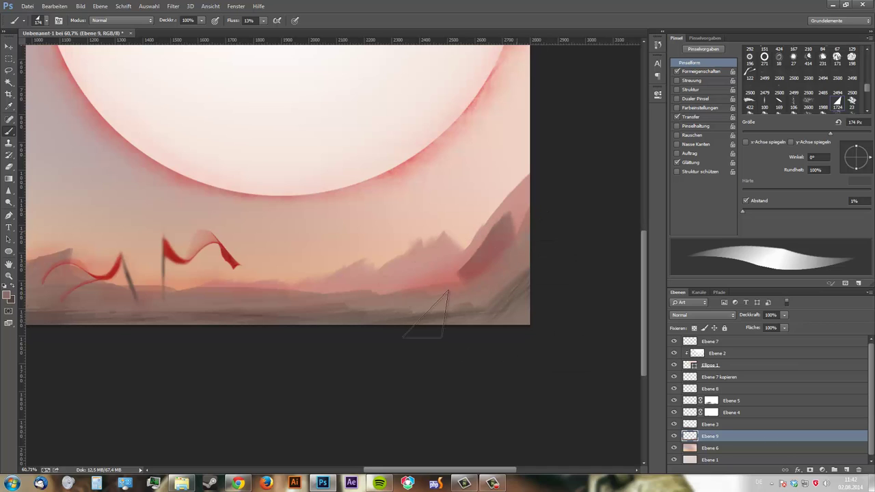
Set the eraser flow to 5%, zoom out, and add a new layer
key(e)
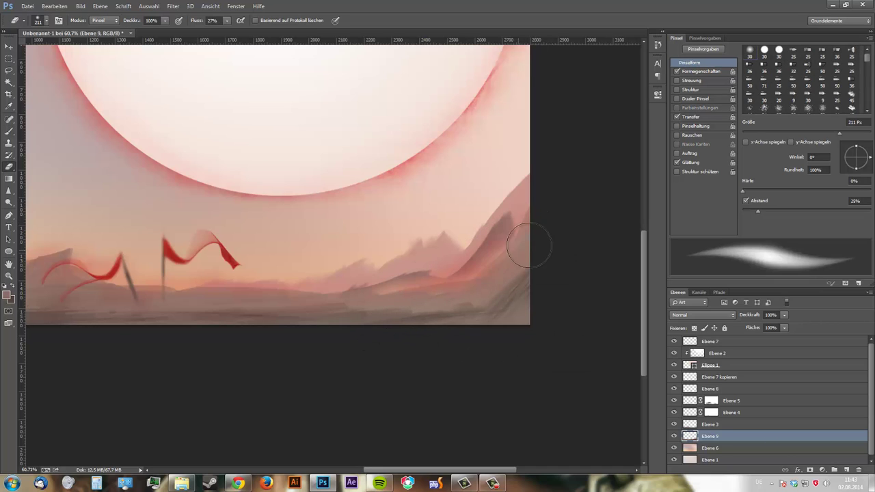
click(213, 19)
text(5)
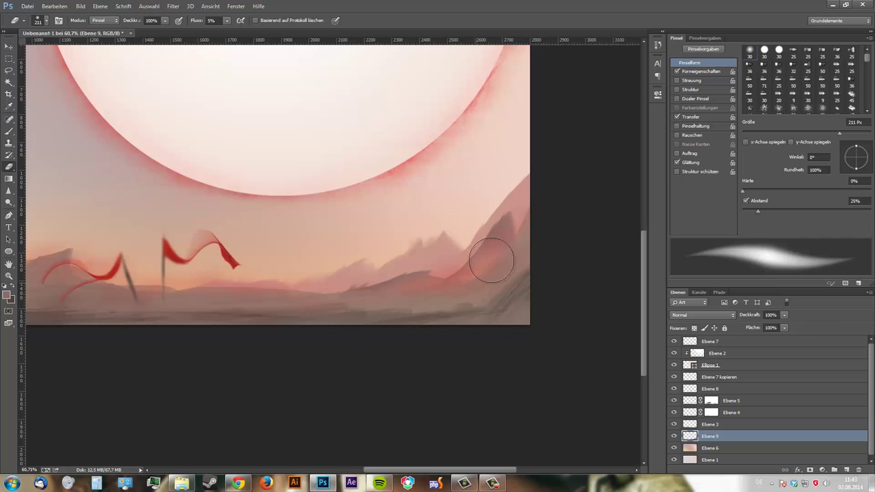
scroll(301, 230, left, 5)
scroll(447, 297, left, 3)
key(z)
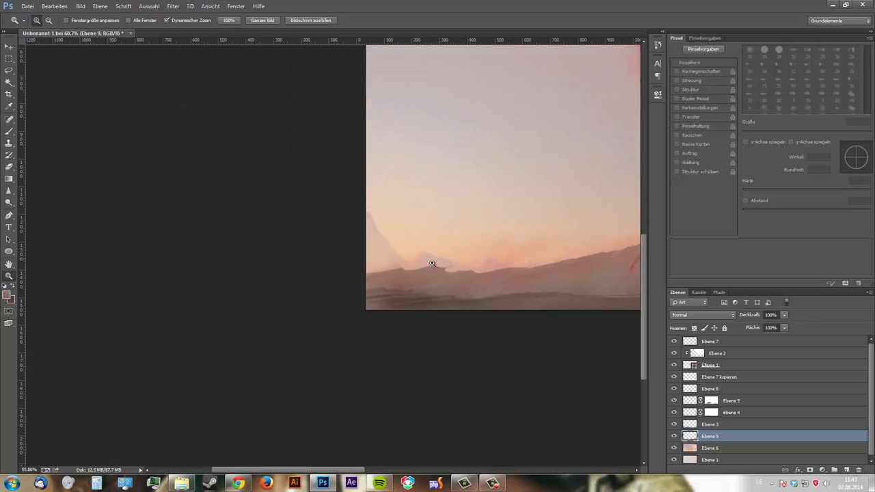
key(ctrl+minus)
key(ctrl+minus)
click(742, 375)
key(ctrl+shift+alt+n)
Fill Ebene 10 with a pink gradient blended as Overlay (Ineinanderkopieren)
key(g)
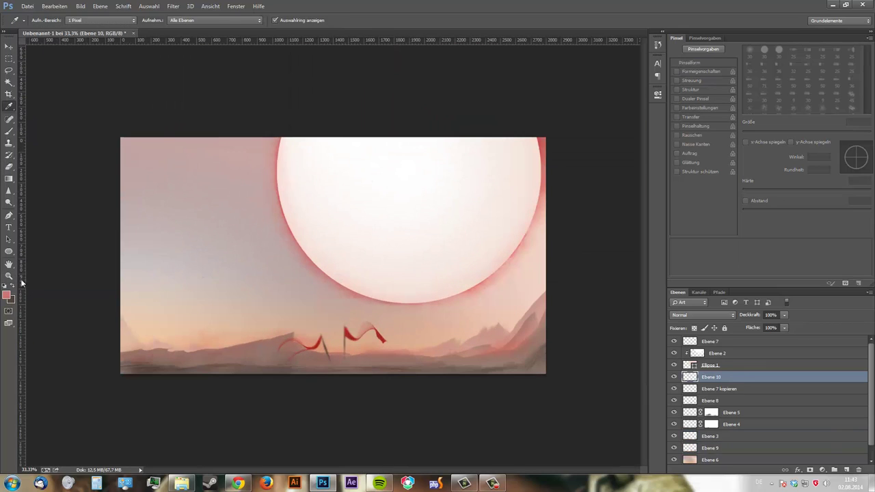
drag(540, 194, 403, 193)
click(697, 315)
click(688, 185)
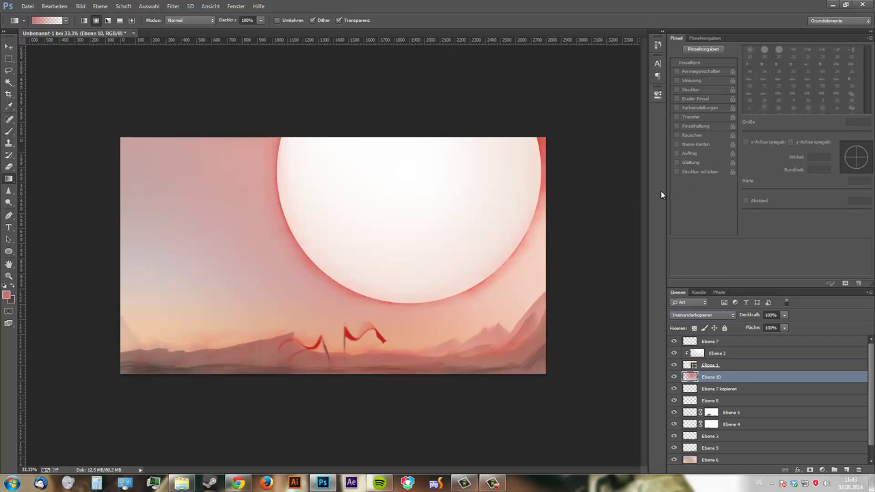
Paint black on Ebene 10's layer mask to hide part of the pink overlay
key(b)
key(d)
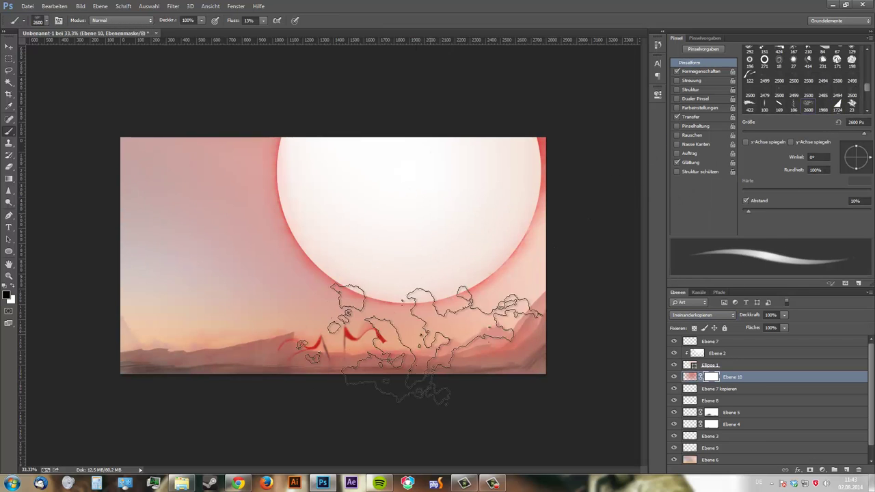
click(808, 102)
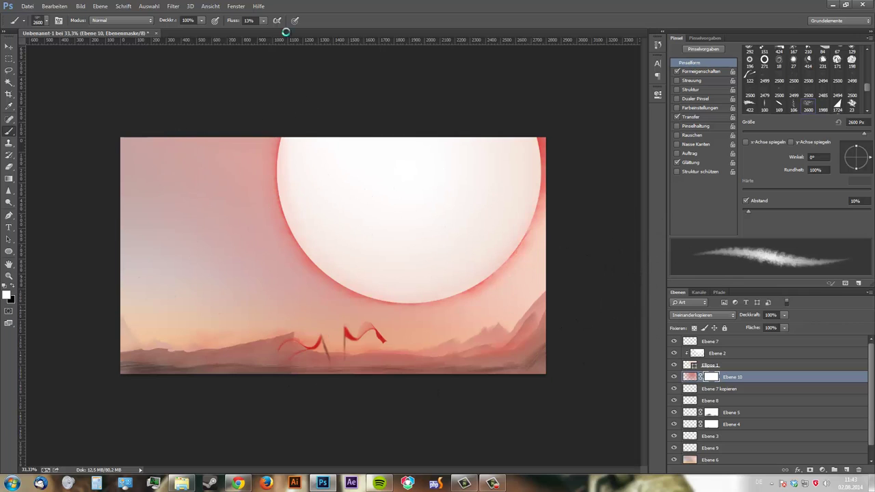
key(shift+7)
key(shift+7)
key(x)
drag(195, 97, 461, 294)
drag(862, 133, 847, 133)
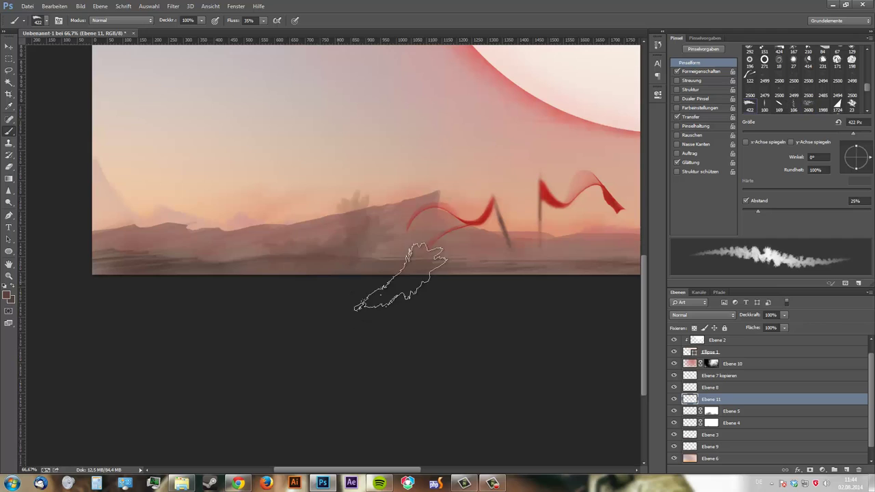
Softly erase and lighten the dark streaks across the lower ground
click(704, 71)
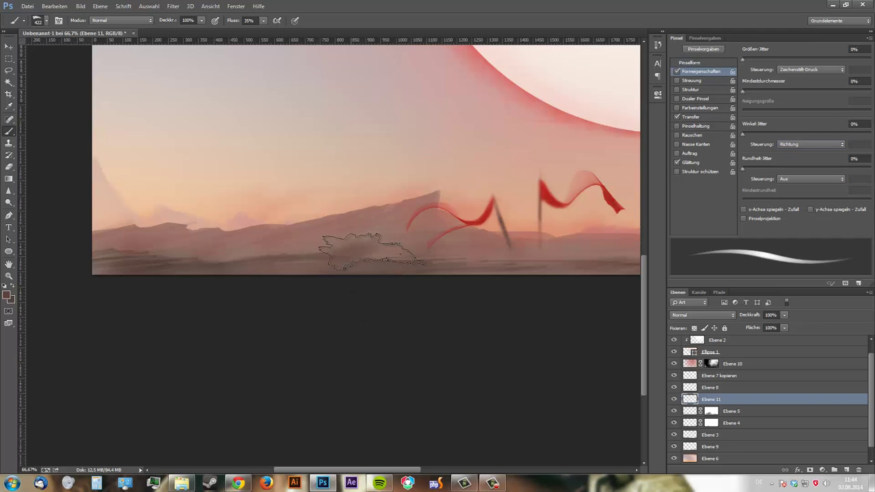
click(691, 63)
key(e)
mouse_move(205, 260)
mouse_down()
mouse_move(410, 233)
mouse_move(185, 253)
mouse_move(308, 236)
mouse_up()
key(bracketleft)
key(bracketleft)
key(bracketleft)
drag(384, 256, 208, 260)
Paint a dark stroke across the ground and zoom in near the flags
key(b)
drag(328, 242, 480, 239)
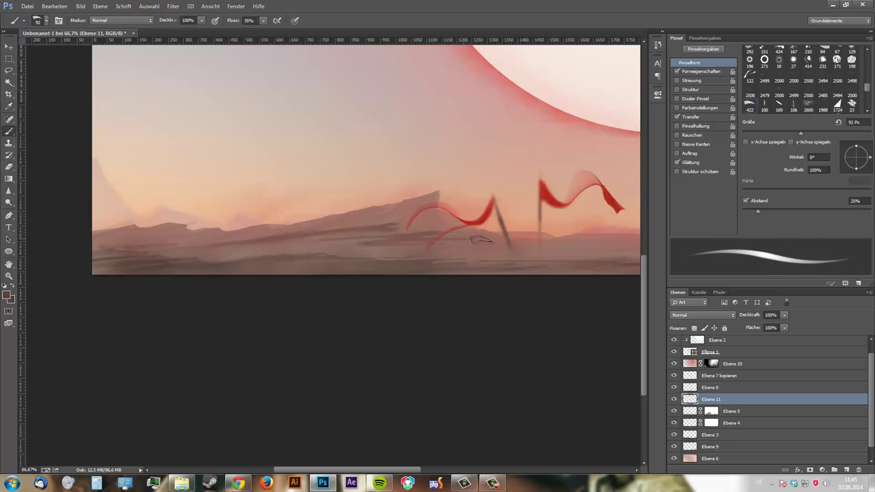
drag(434, 207, 400, 214)
key(e)
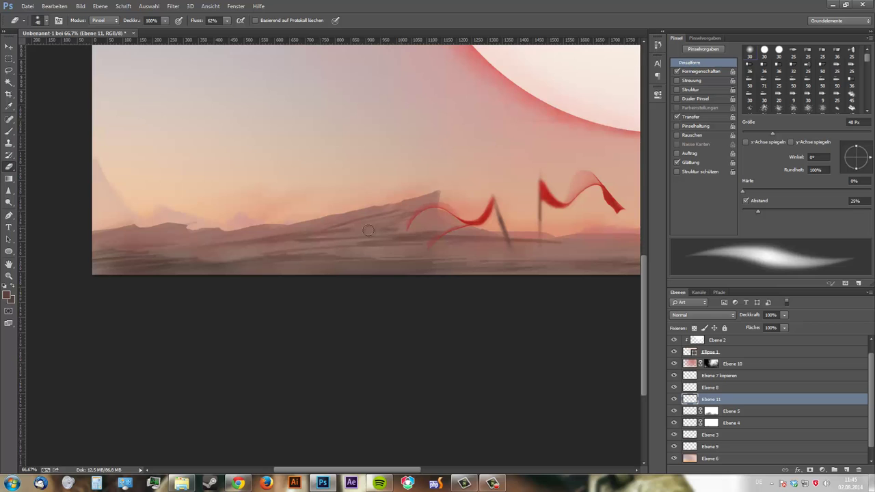
key(z)
drag(373, 261, 393, 274)
key(e)
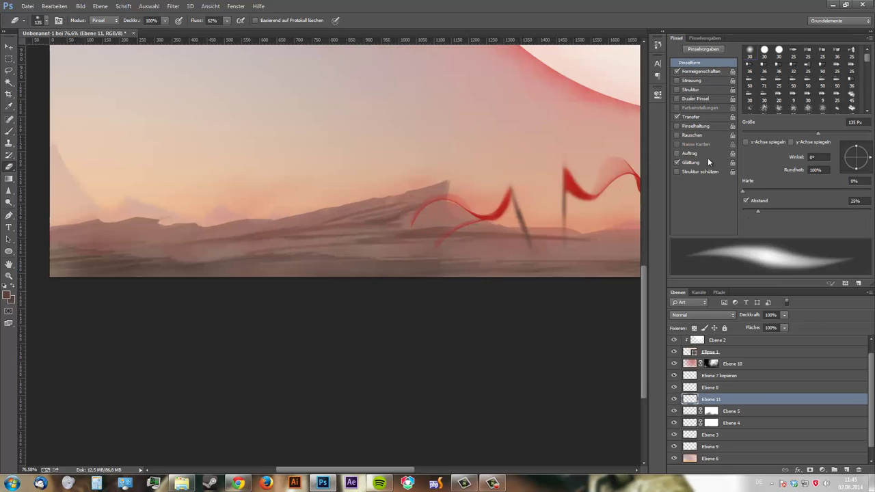
Sketch thin strokes across the right slope, erasing the excess dark marks
key(b)
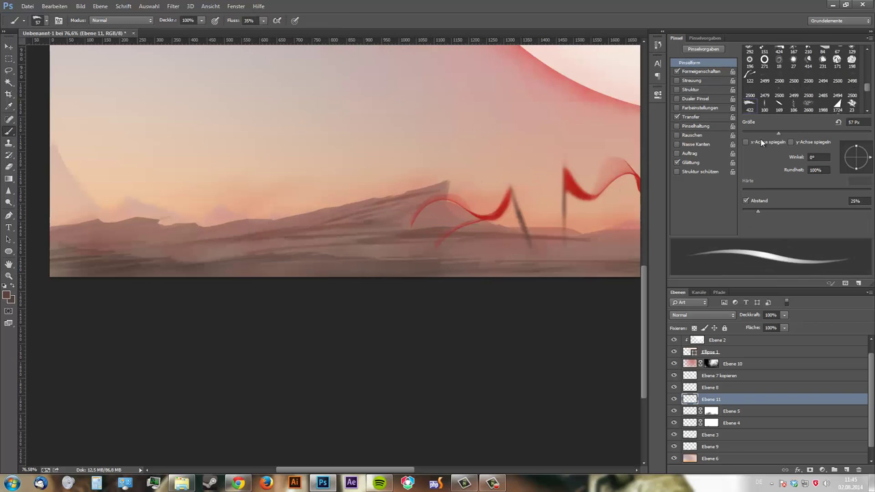
drag(576, 248, 410, 233)
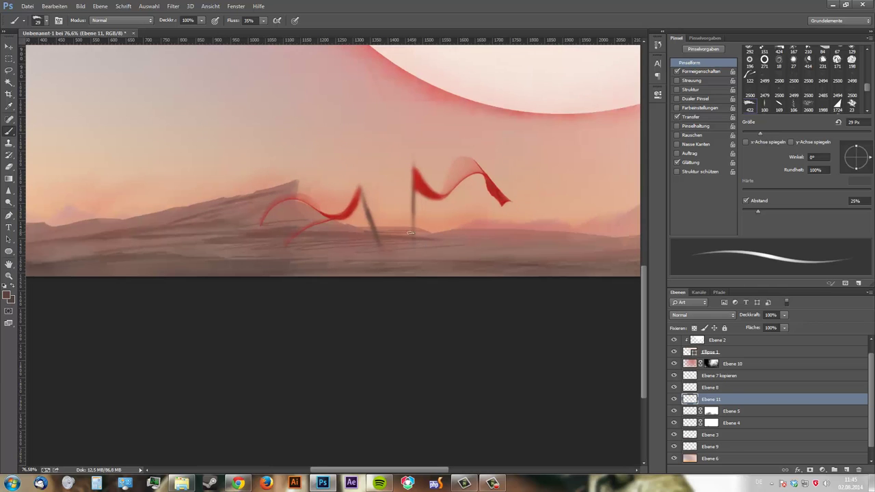
drag(489, 252, 435, 234)
drag(526, 237, 393, 253)
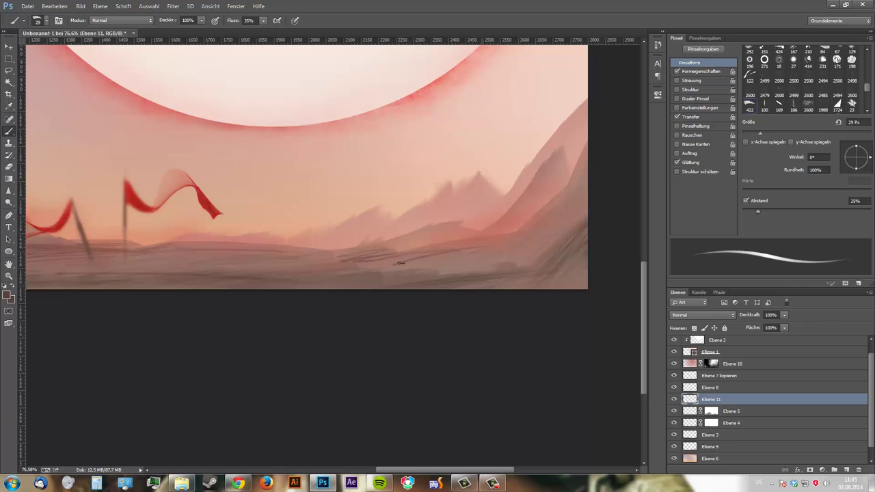
key(e)
key(b)
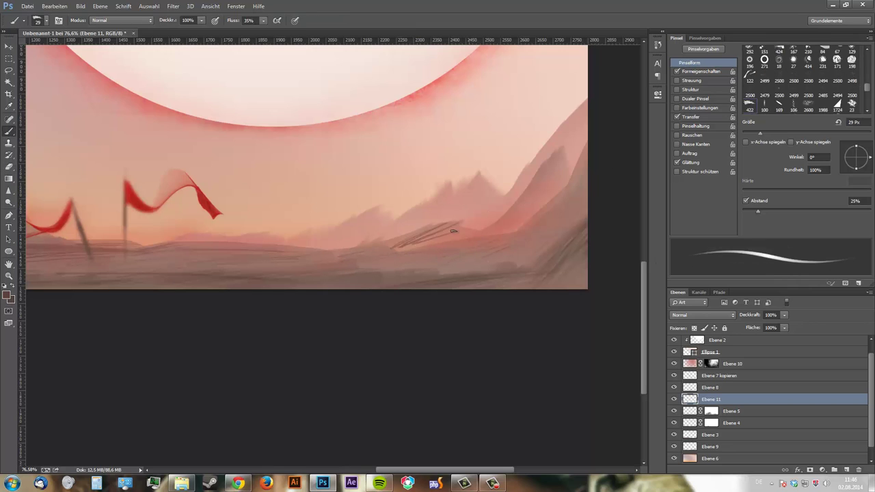
key(e)
key(b)
key(e)
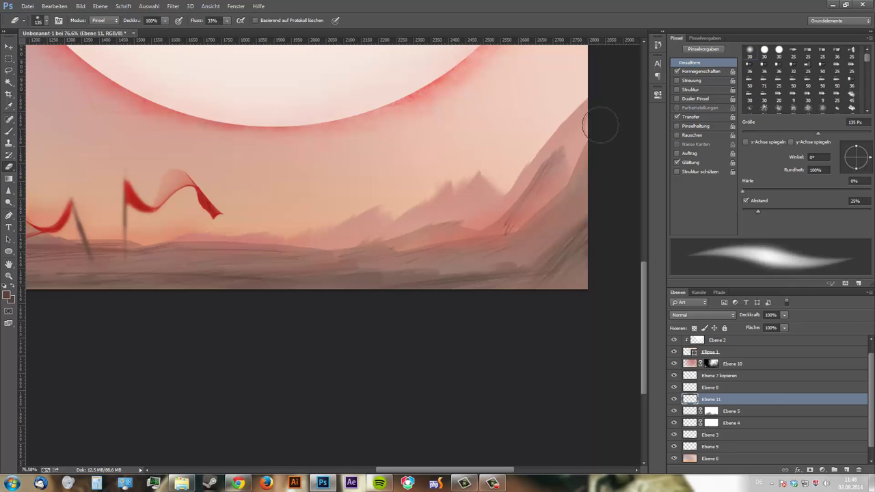
mouse_move(557, 154)
mouse_down()
mouse_move(536, 226)
mouse_move(504, 259)
mouse_up()
key(b)
key(e)
key(b)
Paint dark brown strokes on the lower-right ground
click(7, 295)
click(526, 121)
drag(584, 253, 547, 287)
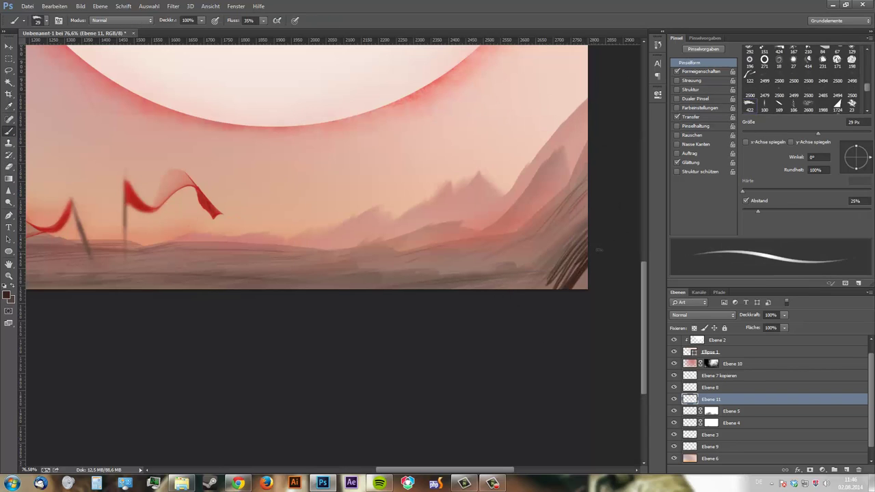
drag(586, 254, 561, 292)
key(e)
scroll(530, 260, down, 2)
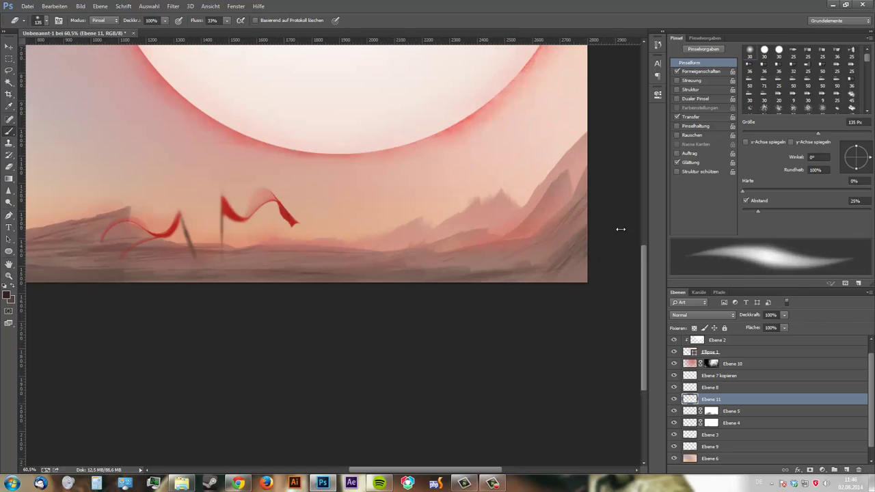
key(b)
Set up a red, hard round brush shrunk to a thin 4 px tip
click(6, 295)
click(524, 122)
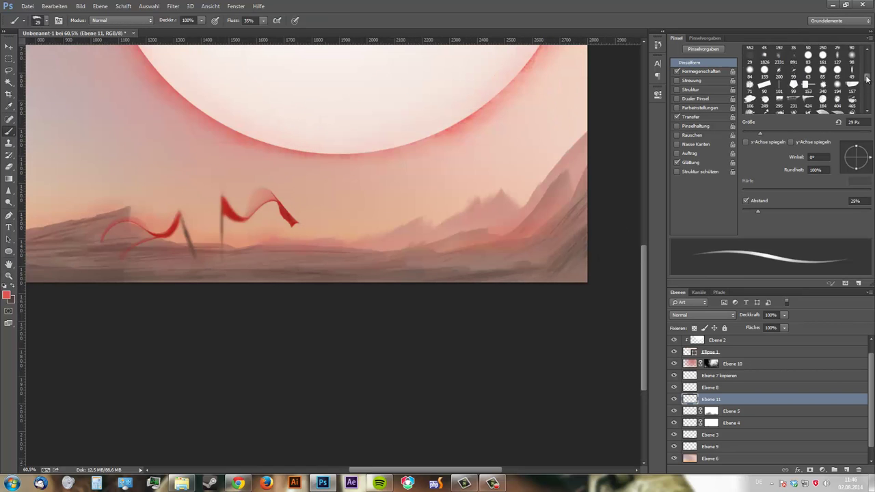
mouse_move(866, 79)
mouse_down()
mouse_move(865, 92)
mouse_move(866, 52)
mouse_up()
click(764, 49)
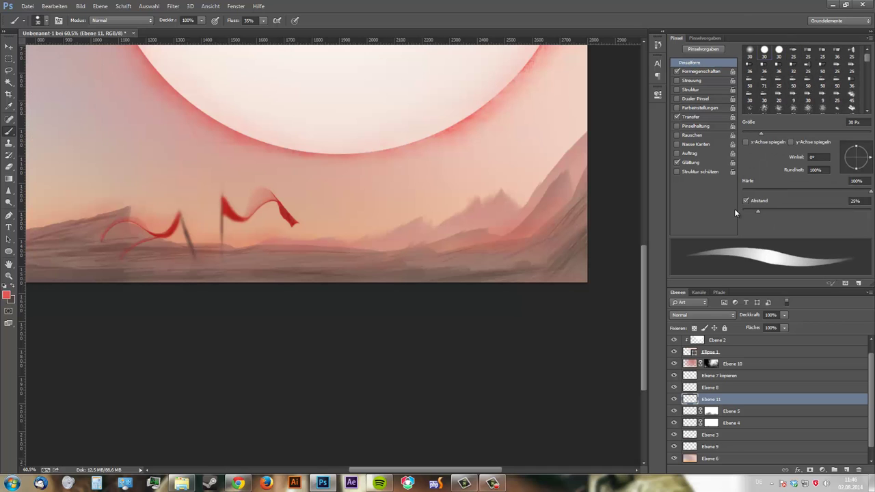
drag(735, 213, 390, 229)
scroll(467, 205, up, 3)
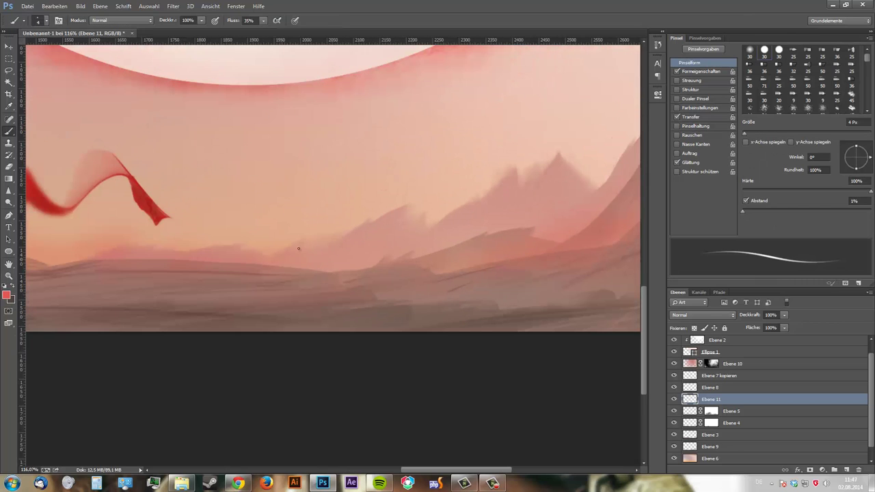
Pick a darker red and erase stray red sketch strokes on the right mountains
click(7, 295)
click(404, 187)
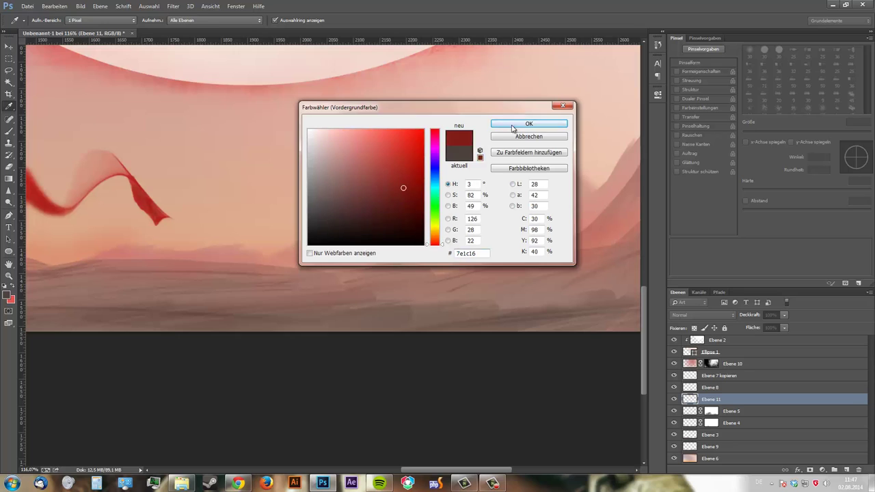
click(526, 120)
key(e)
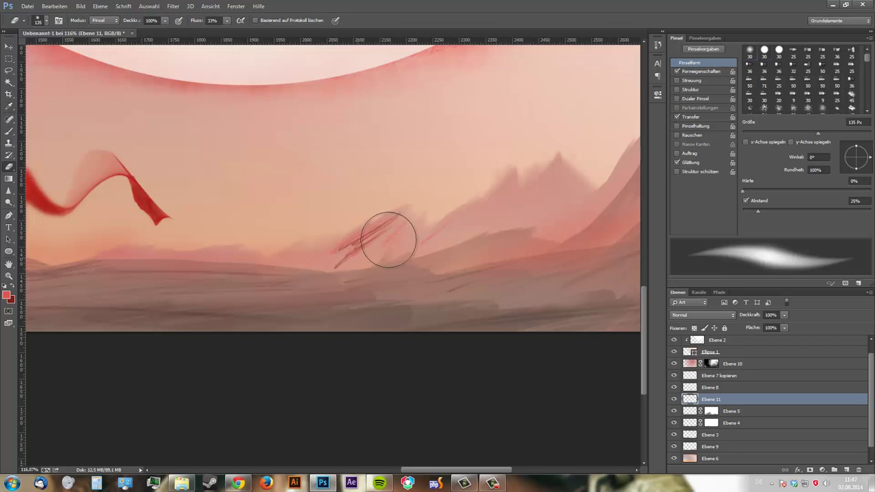
drag(384, 238, 434, 225)
key(b)
key(e)
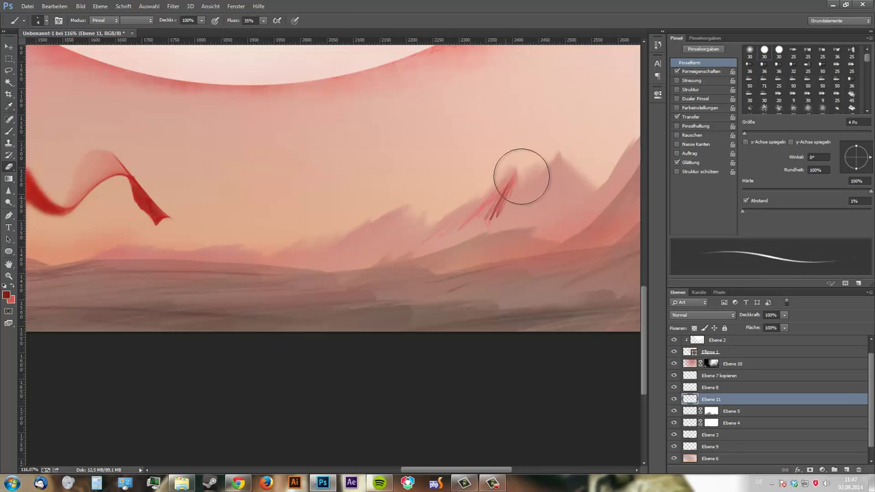
key(b)
mouse_move(517, 180)
mouse_down()
mouse_move(523, 195)
mouse_move(499, 218)
mouse_up()
Soften and blend the red ridge lines into the mountains with the soft eraser
key(e)
key(b)
key(e)
drag(546, 190, 464, 180)
key(b)
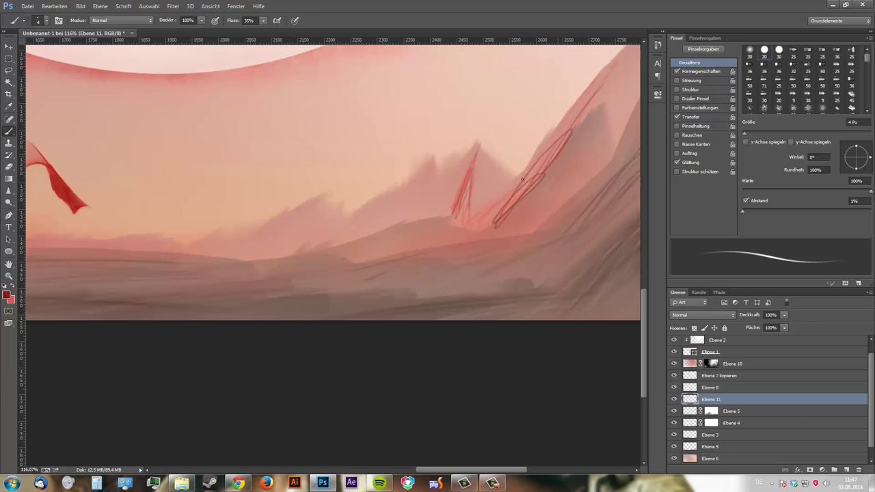
key(e)
drag(499, 219, 587, 95)
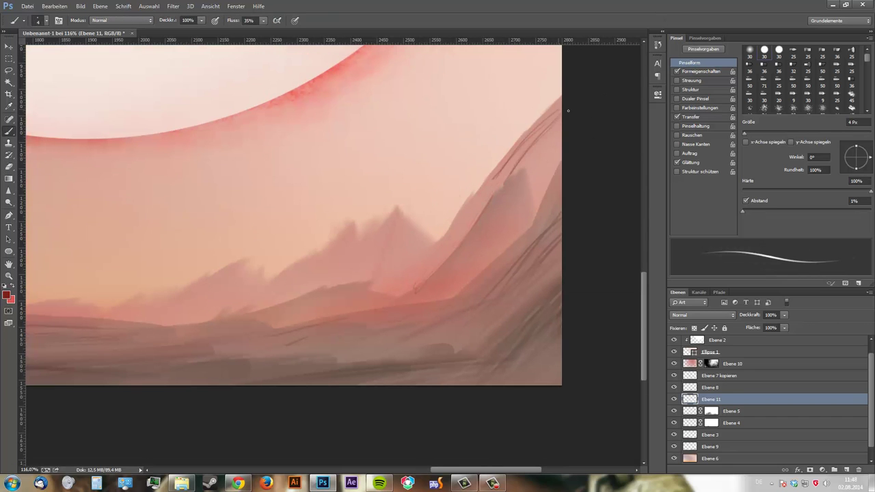
scroll(585, 98, down, 3)
scroll(436, 232, up, 2)
scroll(436, 231, down, 2)
scroll(403, 245, up, 2)
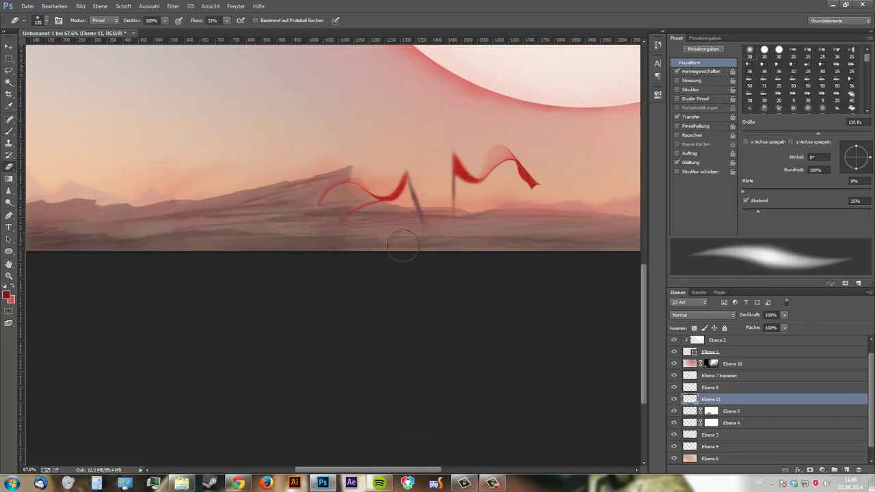
Change the painting colour to near-black
click(6, 295)
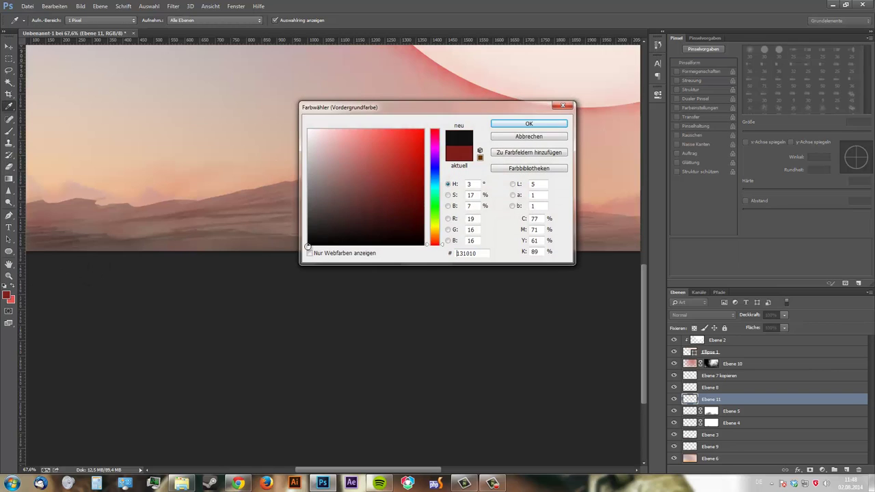
click(517, 124)
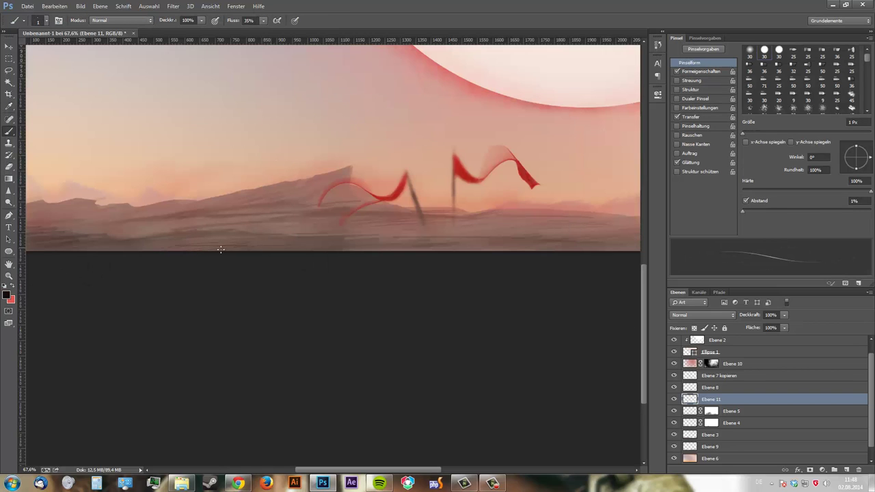
scroll(221, 250, left, 3)
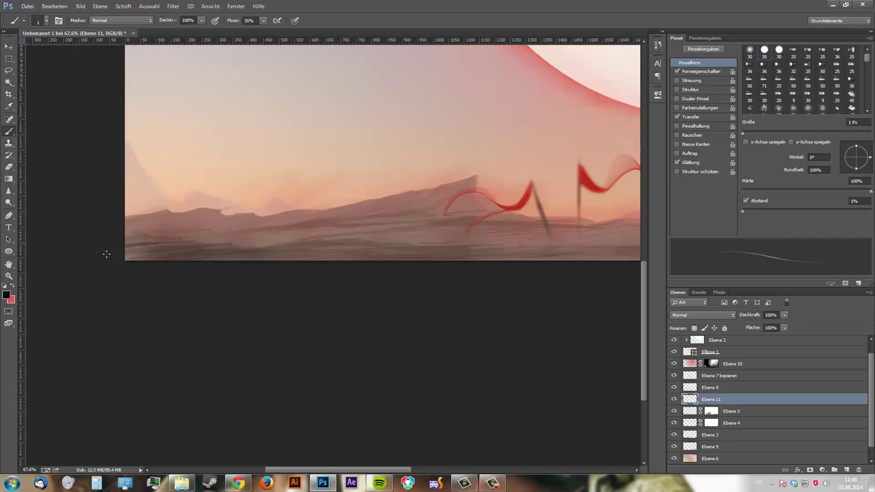
scroll(130, 279, right, 4)
scroll(233, 210, right, 5)
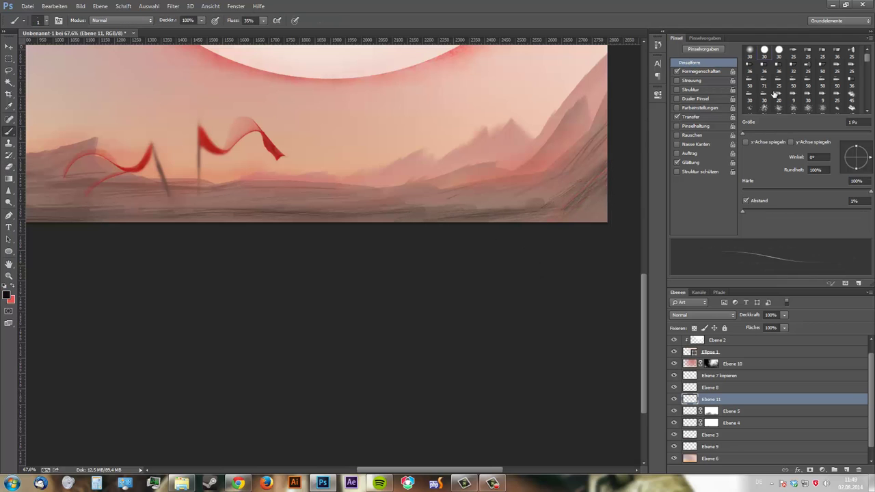
Add new layer Ebene 12 and choose a light pink painting colour
click(6, 295)
click(524, 121)
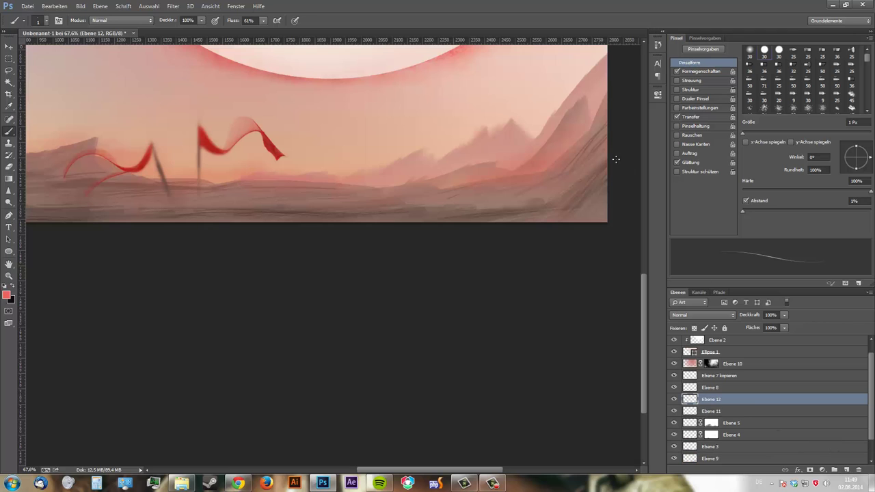
click(8, 296)
click(326, 57)
click(524, 121)
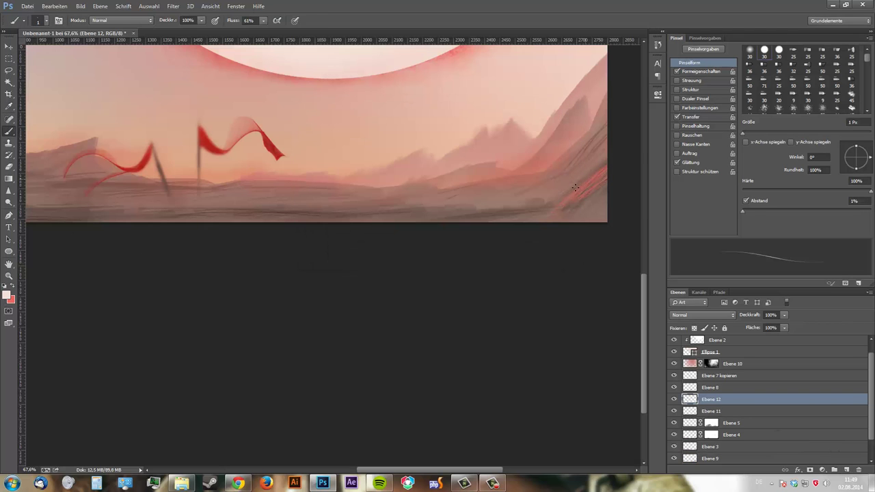
key(e)
scroll(426, 234, down, 5)
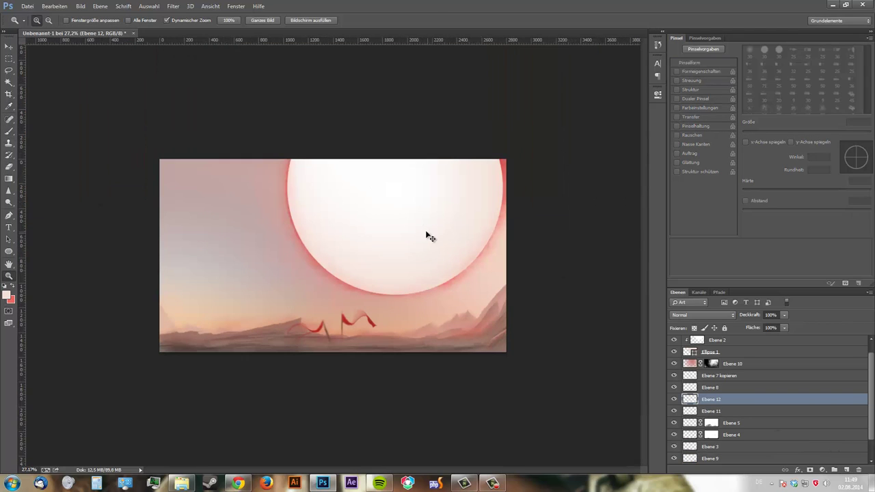
Select layer Ebene 13 and choose a large speckle brush tip
key(z)
scroll(752, 396, down, 3)
click(711, 447)
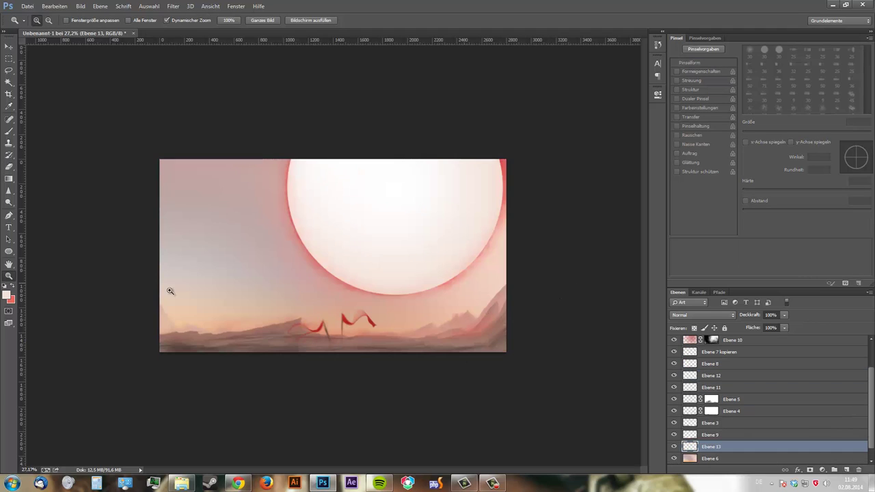
scroll(233, 208, up, 2)
key(b)
scroll(865, 95, down, 3)
scroll(822, 96, up, 1)
click(823, 104)
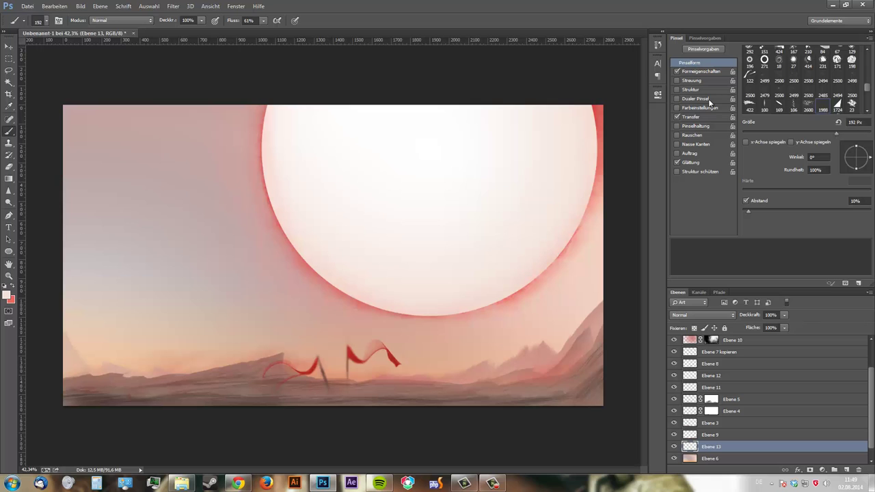
click(700, 71)
click(704, 62)
scroll(137, 58, up, 2)
scroll(187, 150, up, 2)
Paint white speckle particles across the sky beside the sun
click(6, 295)
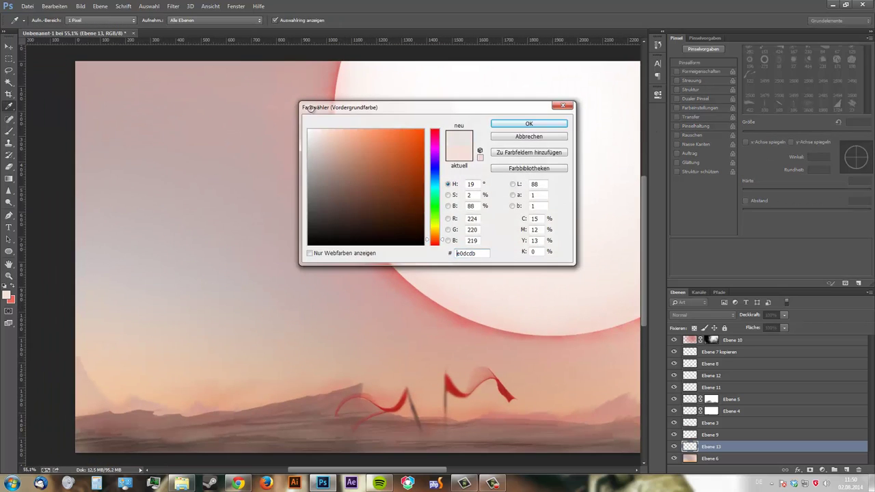
click(523, 122)
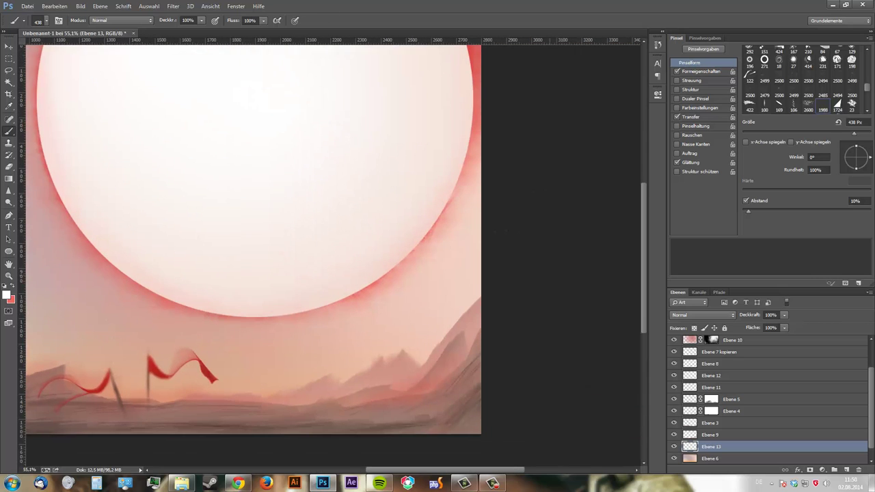
drag(406, 313, 511, 312)
scroll(410, 342, down, 2)
key(z)
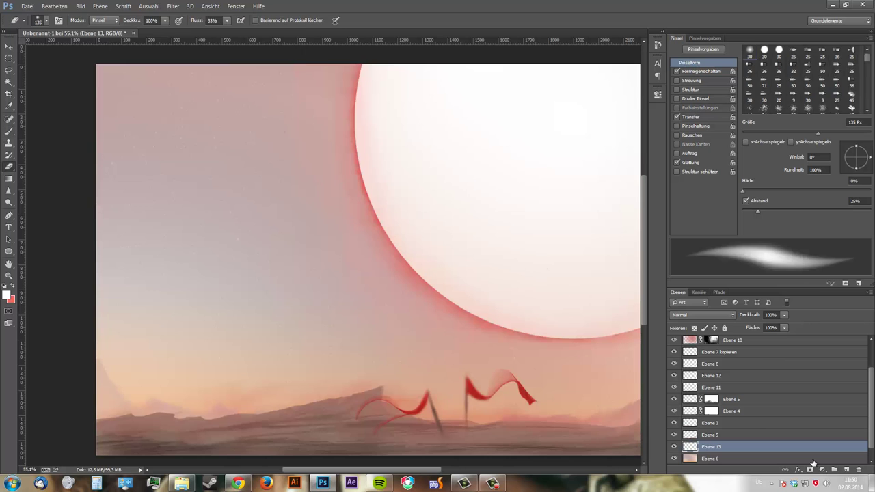
scroll(320, 211, up, 2)
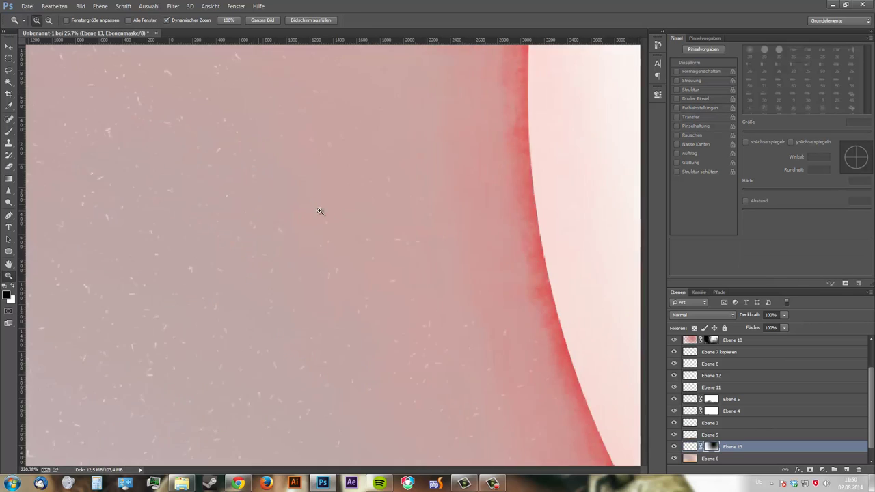
drag(366, 223, 446, 203)
key(b)
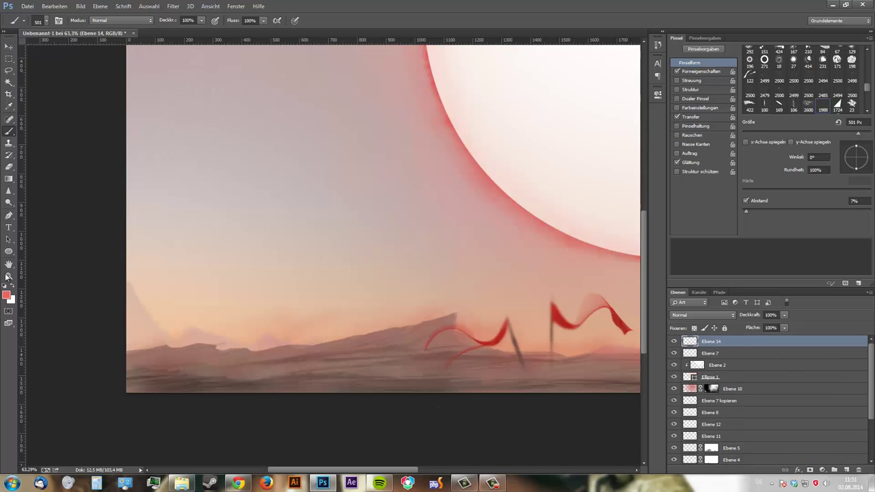
key(z)
drag(317, 293, 273, 293)
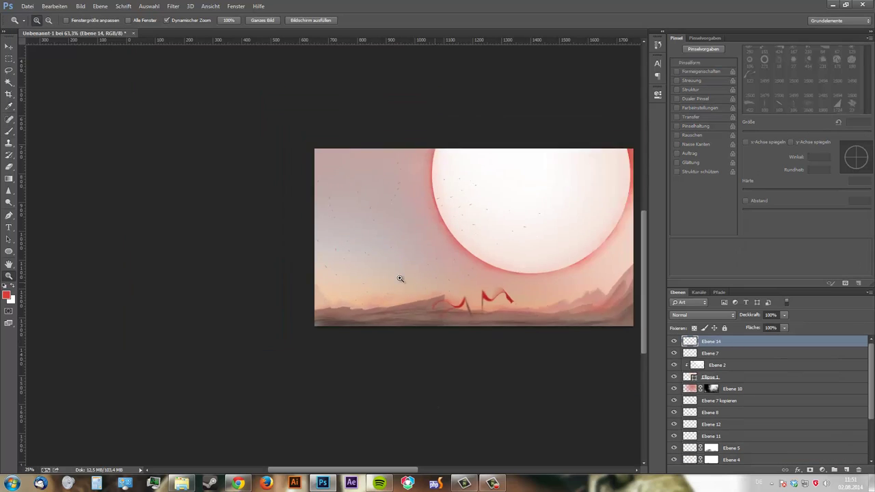
key(b)
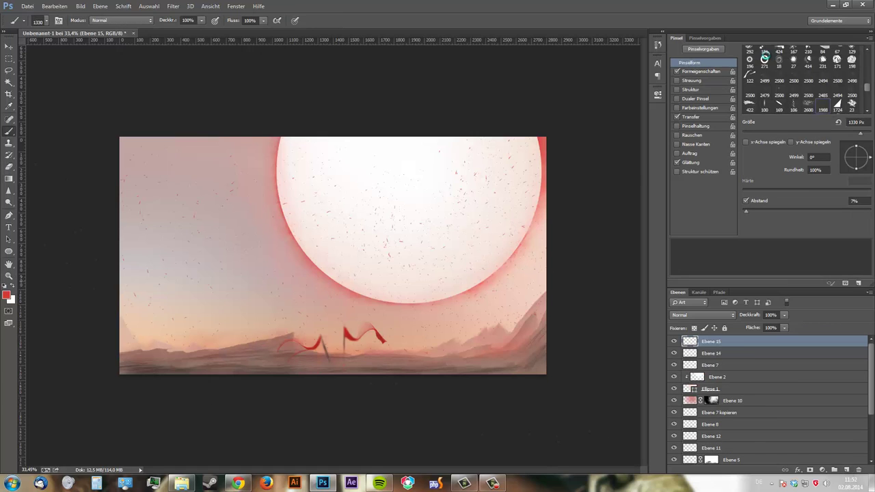
Paint red triangle shards over the sky and near the ground, then blur them
double_click(836, 104)
key(Return)
drag(761, 211, 844, 211)
drag(158, 167, 152, 268)
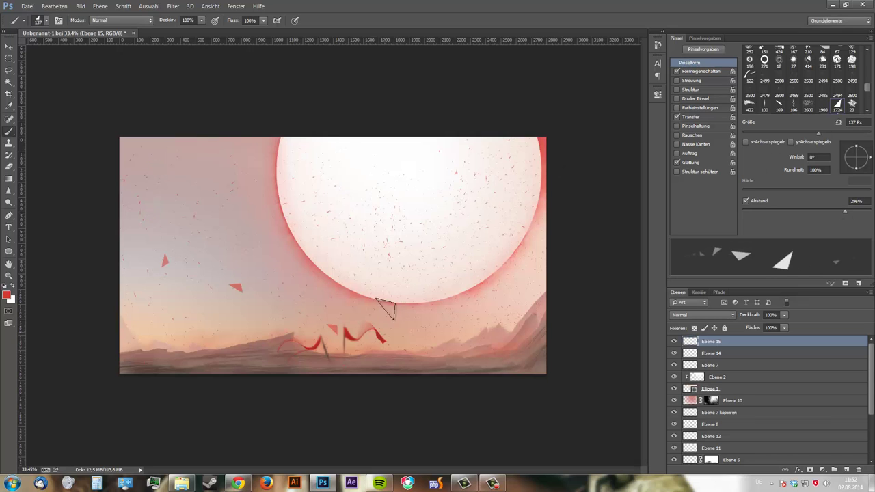
click(175, 8)
click(369, 221)
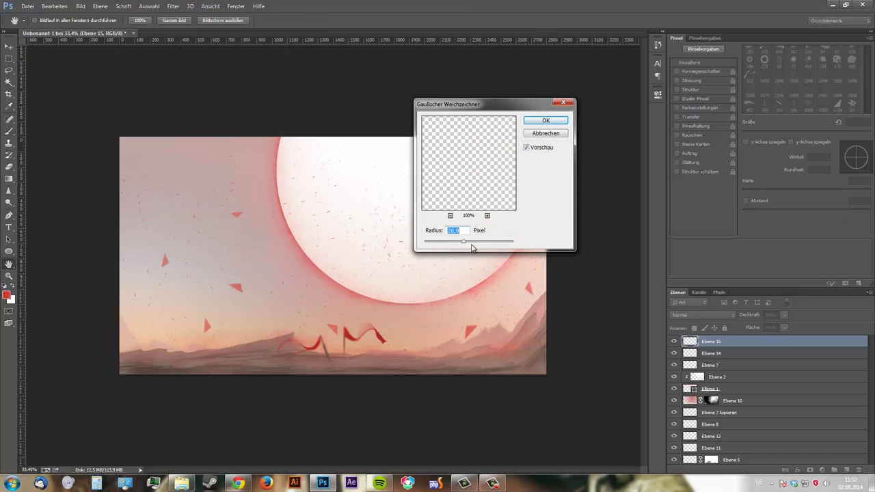
click(545, 121)
key(alt+bracketleft)
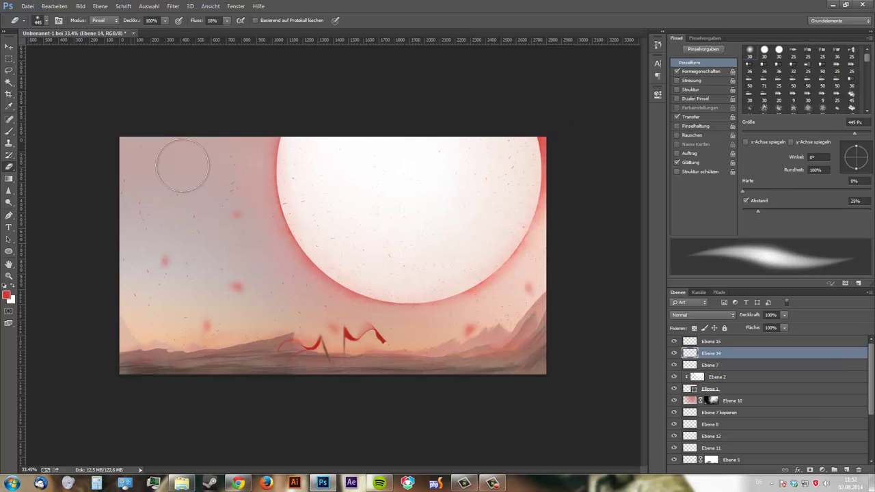
Lasso the patches around the sun's right edge on Ebene 14
scroll(158, 281, up, 2)
scroll(287, 179, up, 1)
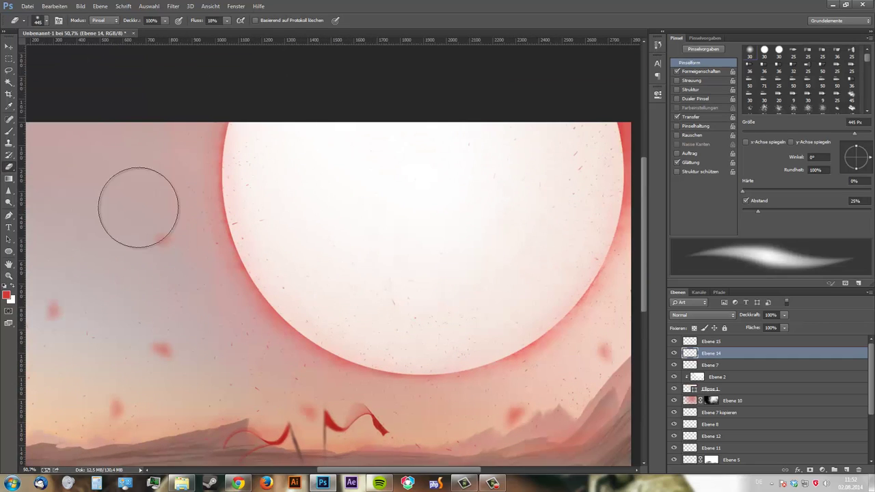
scroll(518, 198, right, 3)
scroll(365, 312, left, 5)
scroll(365, 312, up, 2)
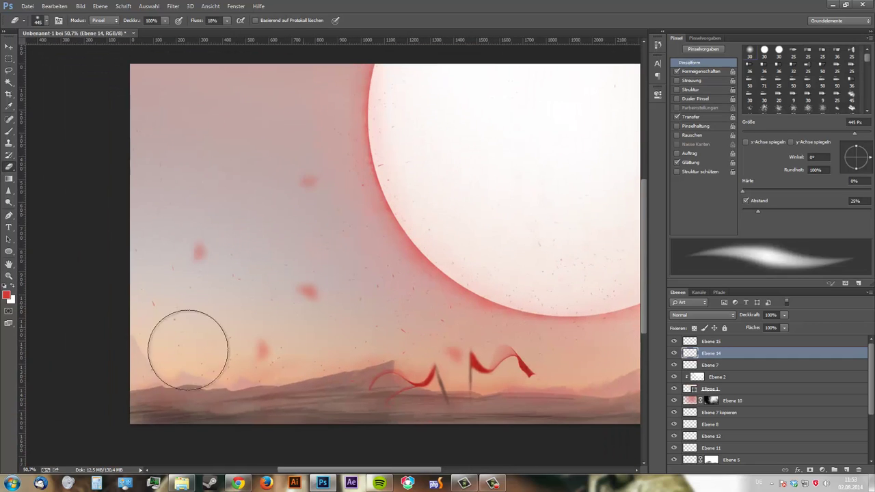
key(l)
mouse_move(372, 167)
mouse_down()
mouse_move(578, 295)
mouse_move(513, 321)
mouse_up()
Apply Bewegungsunschärfe at angle 37 and distance 13 to the selection
click(258, 6)
click(369, 219)
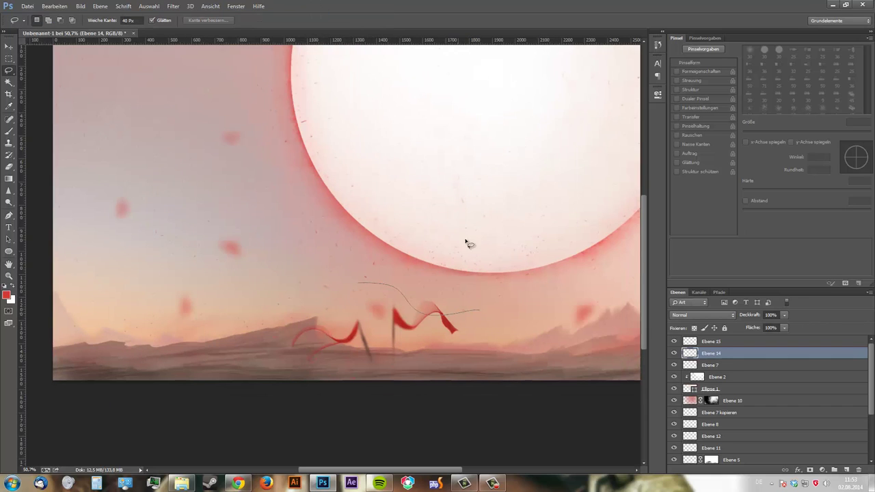
click(174, 6)
click(355, 200)
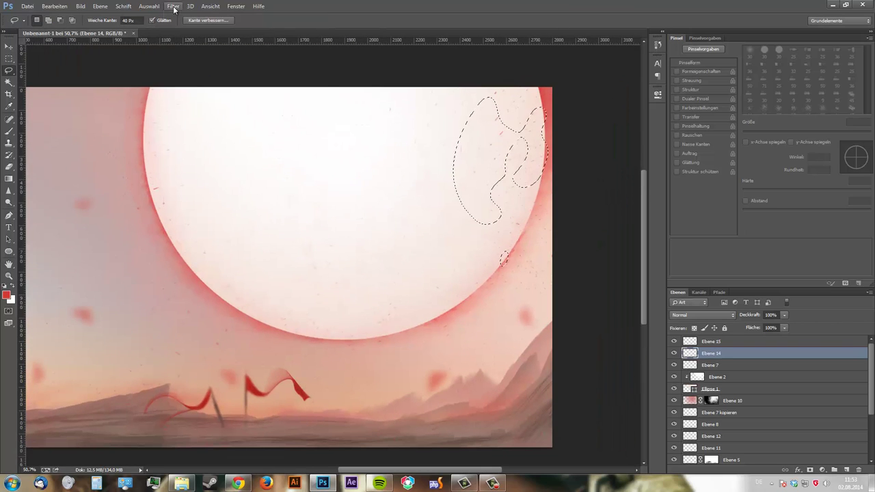
click(173, 6)
click(355, 195)
drag(382, 104, 304, 108)
drag(301, 268, 291, 269)
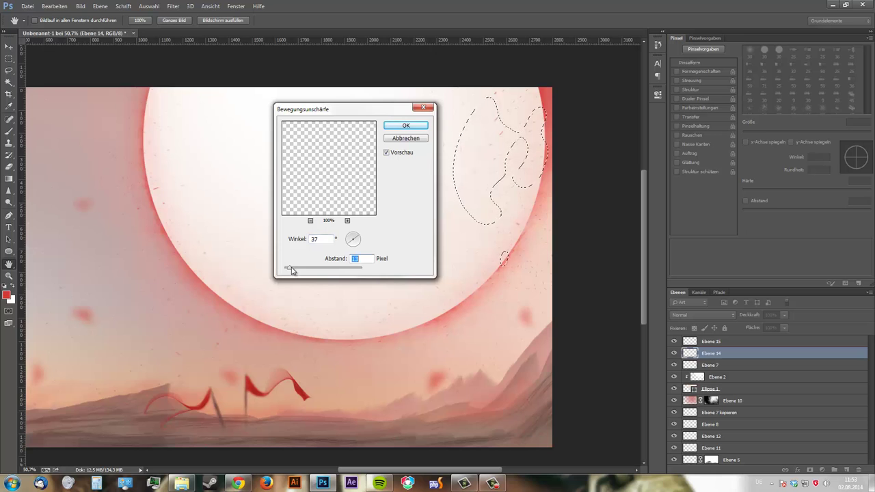
click(405, 125)
Reapply the motion blur to the next selected area
click(174, 6)
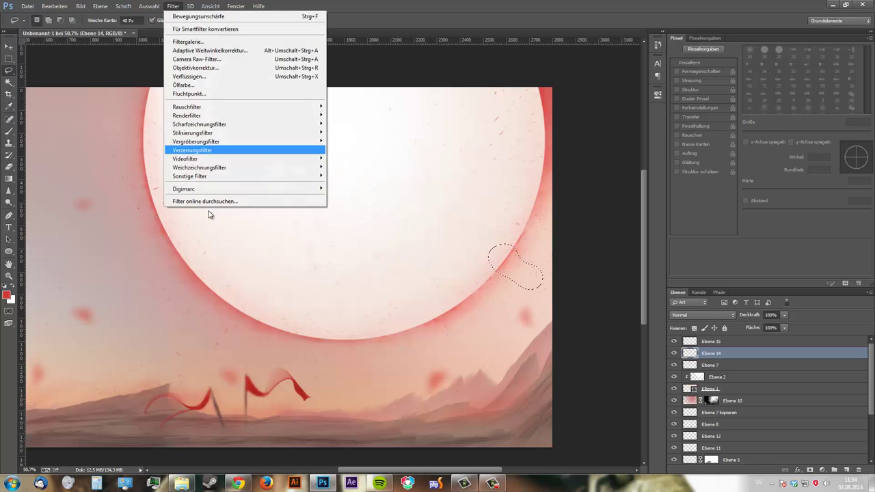
click(410, 121)
key(z)
drag(410, 280, 384, 280)
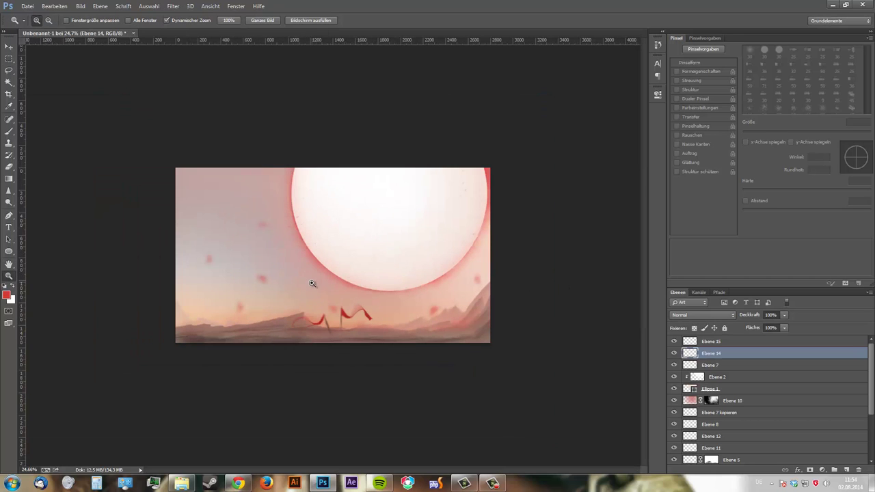
click(312, 283)
Browse the Linkin Park page in the music player, then return to Photoshop
click(380, 483)
click(246, 341)
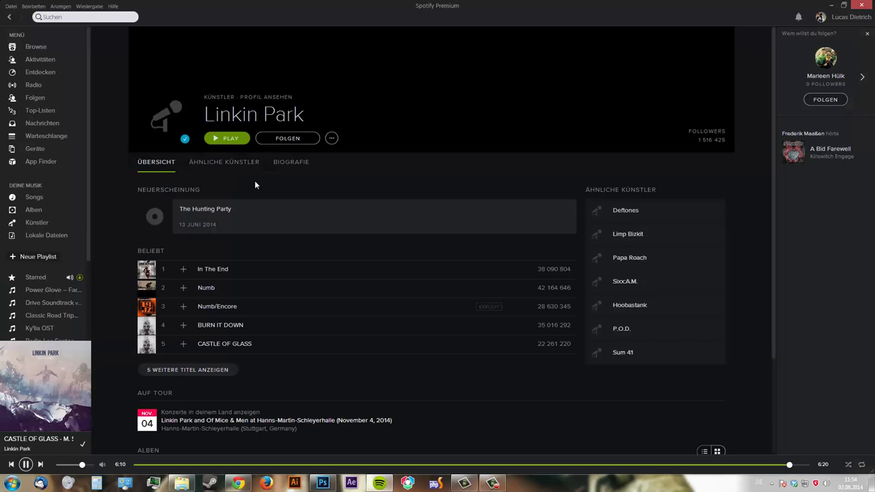
scroll(307, 188, down, 15)
click(380, 482)
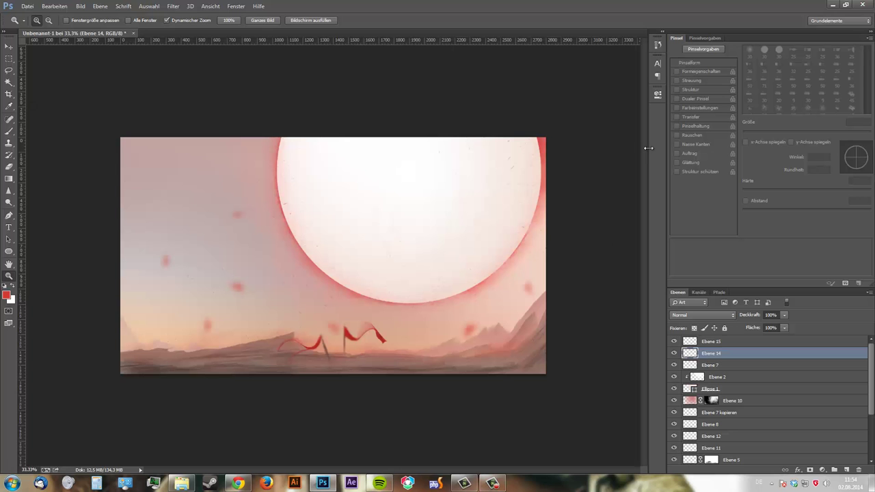
Hide Ebene 8's red flags, add a new layer, and pick a dark colour
scroll(703, 401, down, 3)
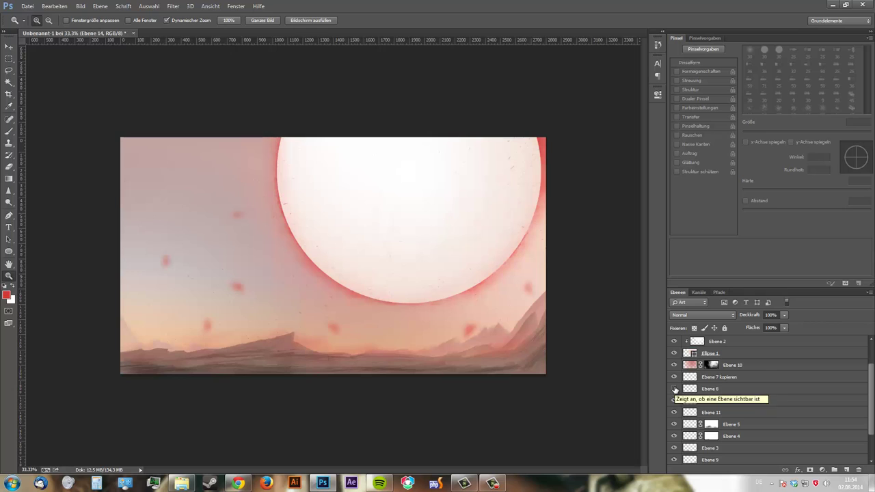
click(674, 389)
scroll(862, 390, down, 1)
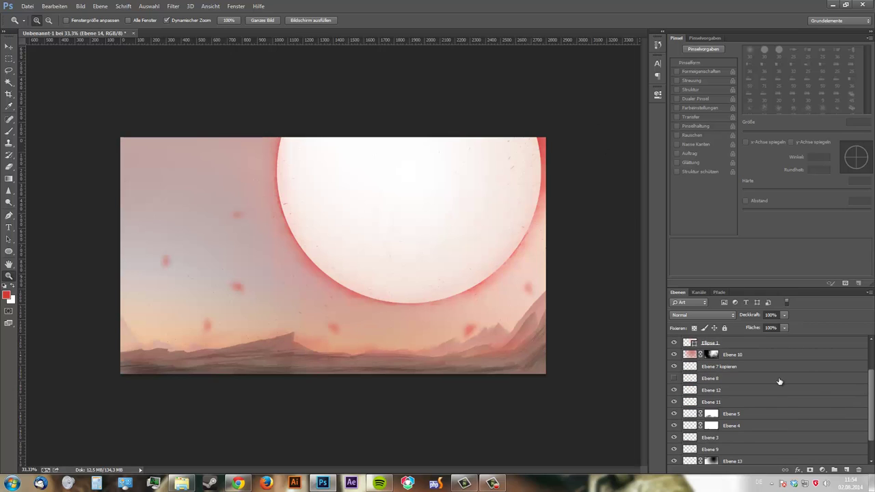
key(ctrl+shift+alt+n)
key(b)
click(7, 295)
click(494, 123)
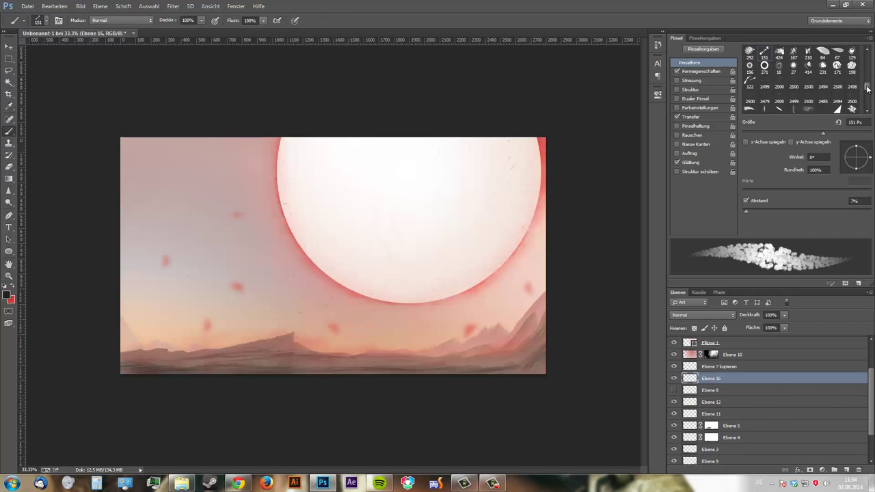
Choose a hard round brush and a large textured eraser at 1% flow
scroll(867, 89, up, 5)
click(764, 52)
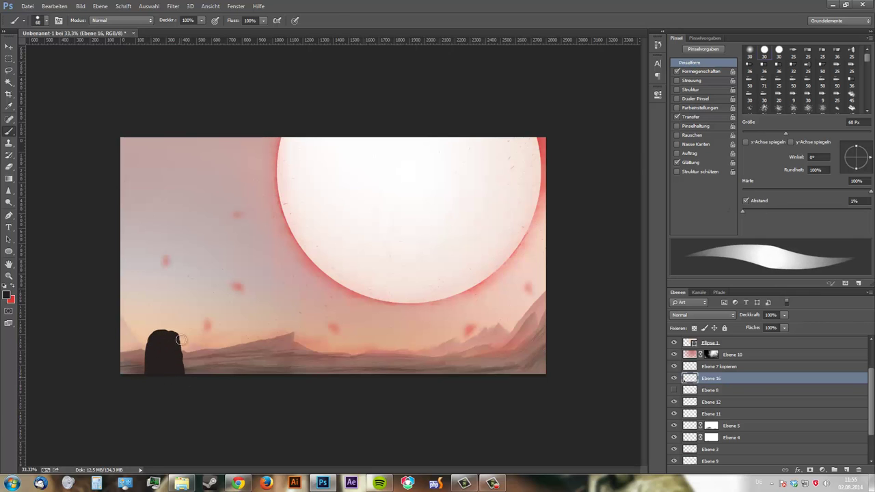
scroll(181, 340, up, 3)
key(e)
scroll(223, 247, up, 2)
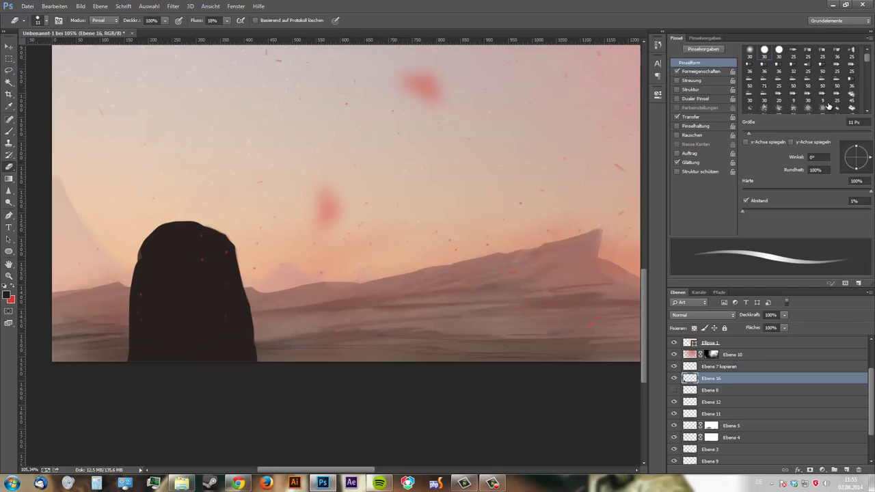
scroll(828, 106, down, 2)
scroll(828, 106, down, 2)
click(750, 78)
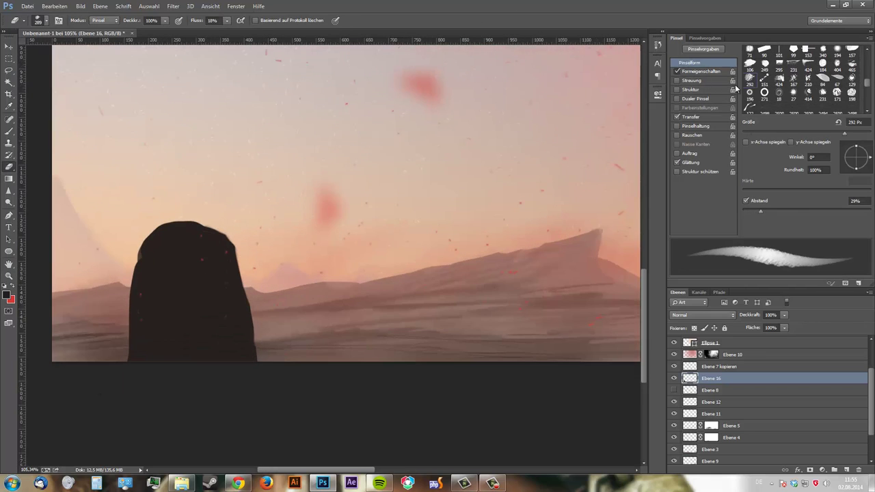
click(704, 71)
click(688, 63)
key(shift+0)
key(shift+1)
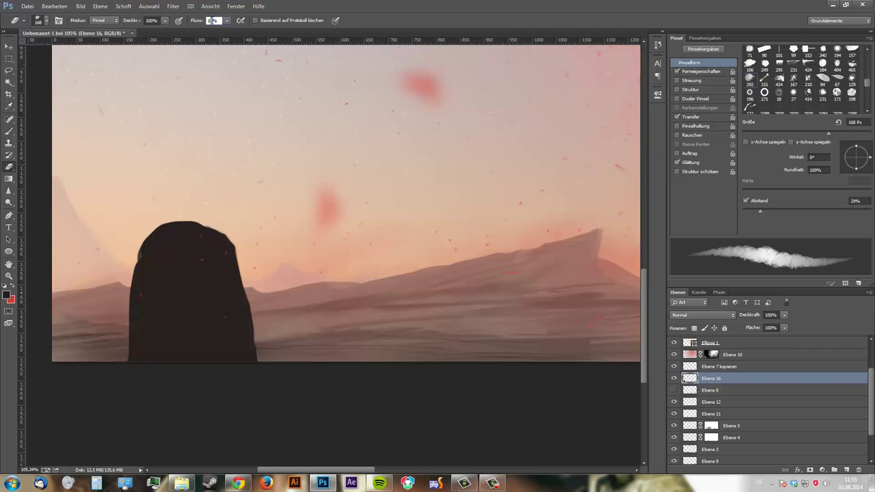
Paint the rounded hood with a 24 px brush; save a 46 px, 1%-spacing tip
key(b)
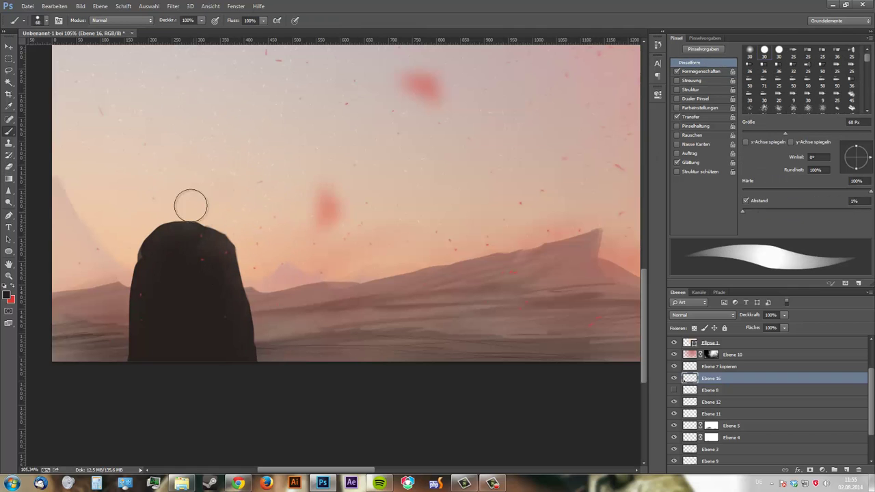
key(bracketleft)
key(bracketleft)
key(bracketleft)
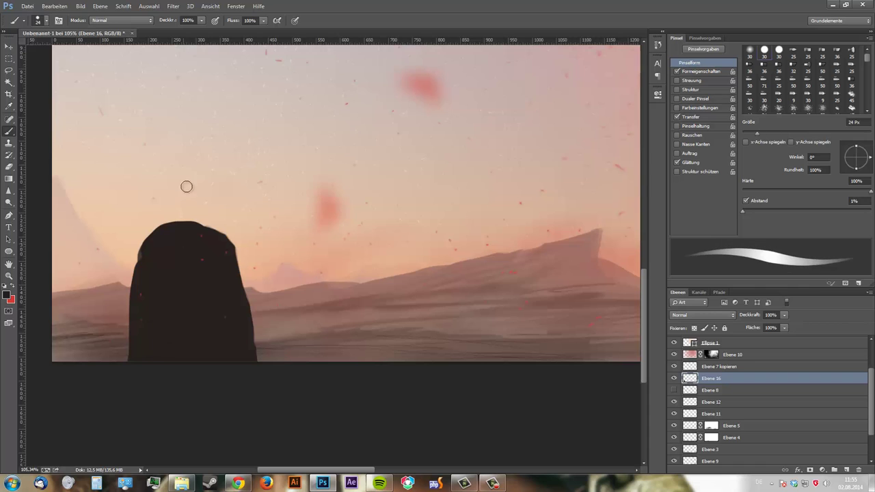
drag(178, 215, 179, 194)
key(e)
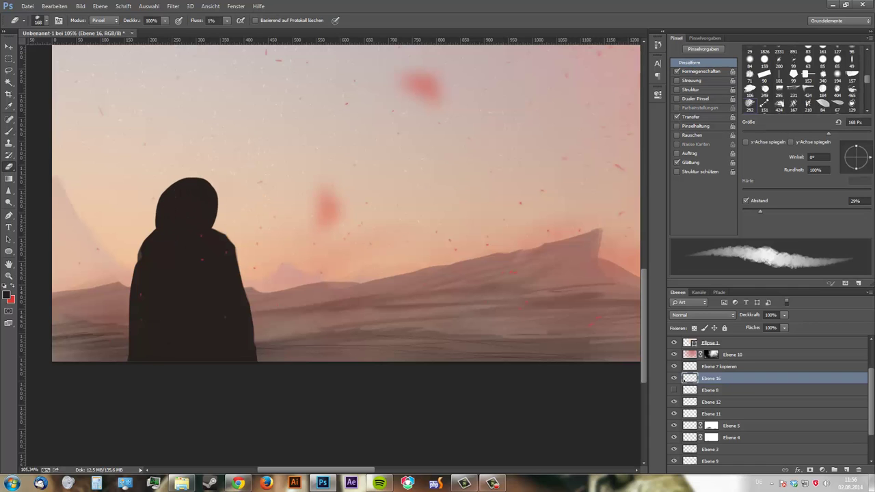
key(Return)
click(700, 71)
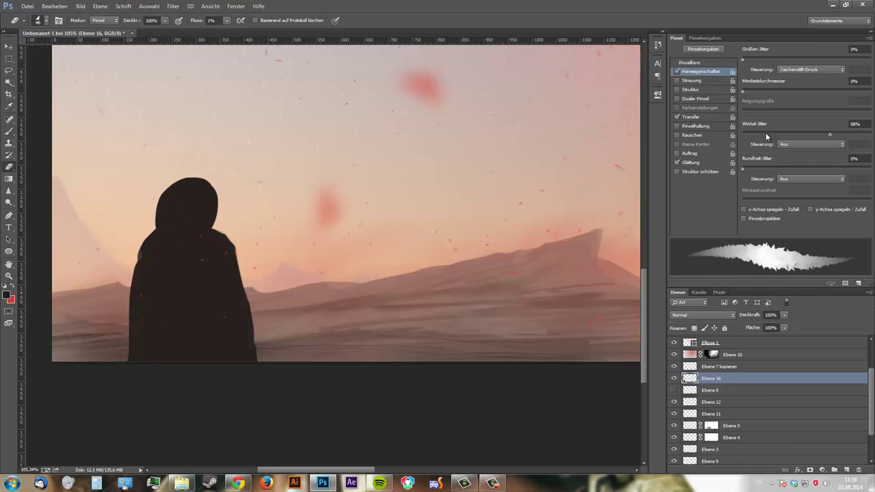
click(813, 151)
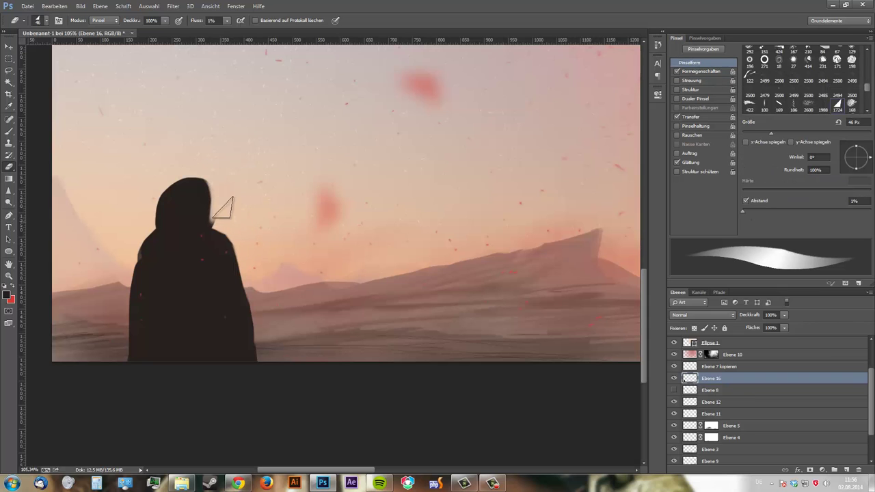
Paint the dark cloak sweeping to the right from the figure
key(z)
drag(179, 283, 164, 286)
drag(142, 294, 130, 303)
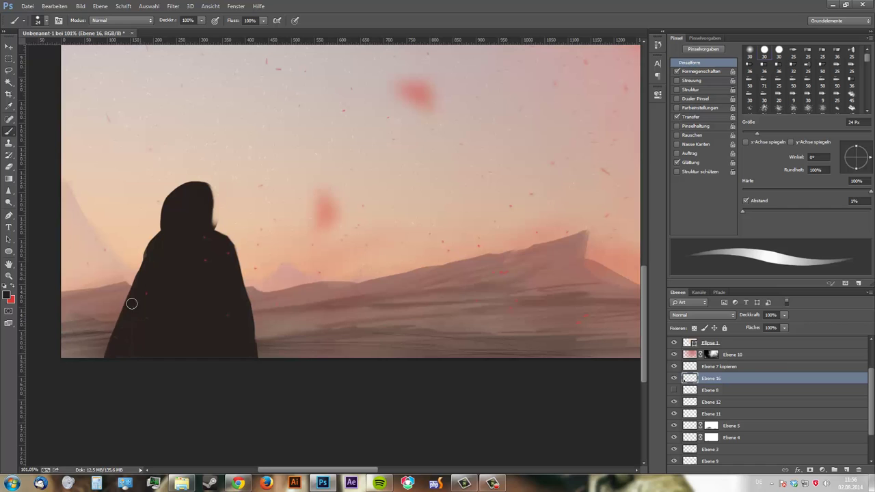
key(ctrl+z)
mouse_move(256, 335)
mouse_down()
mouse_move(355, 303)
mouse_move(340, 334)
mouse_move(273, 341)
mouse_move(362, 304)
mouse_move(356, 362)
mouse_up()
key(e)
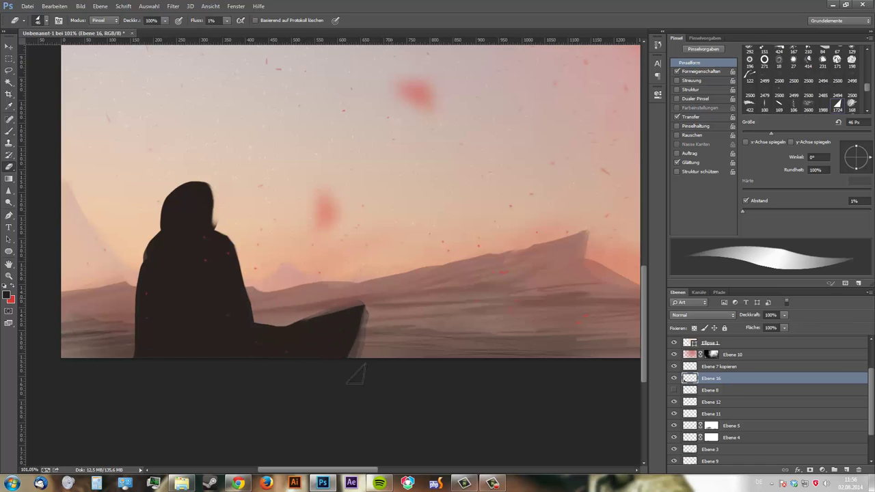
drag(274, 321, 362, 307)
key(ctrl+z)
Enlarge the eraser to 140 px and lower its opacity to 36%
drag(771, 134, 799, 135)
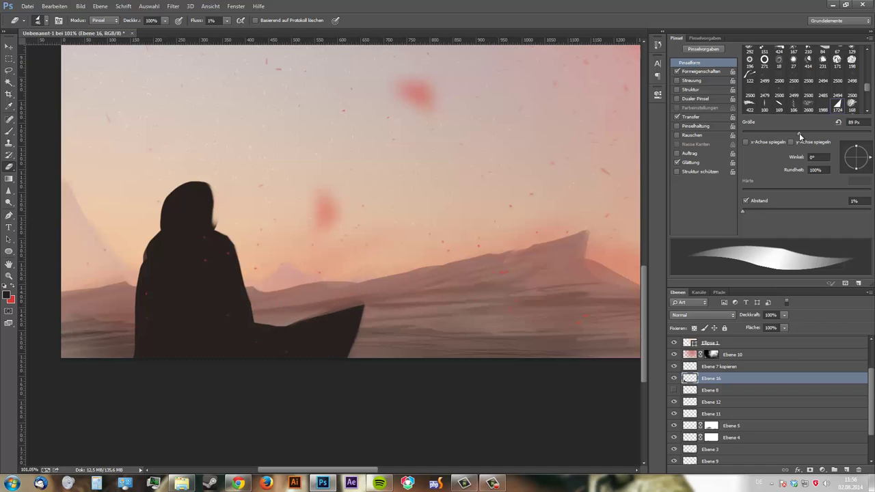
key(bracketright)
key(bracketright)
key(bracketright)
key(3)
key(6)
scroll(312, 346, down, 3)
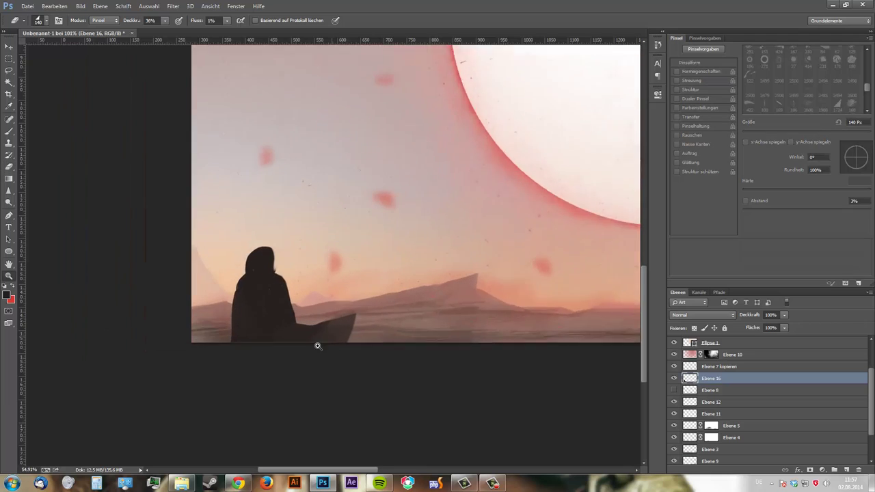
scroll(170, 410, up, 2)
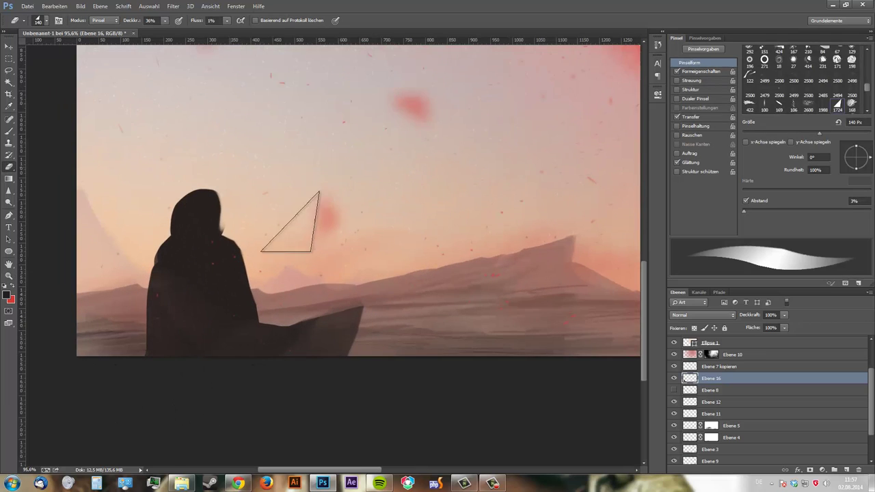
Apply a motion blur of angle 3 and distance 42 to the lassoed cloak
key(l)
click(173, 6)
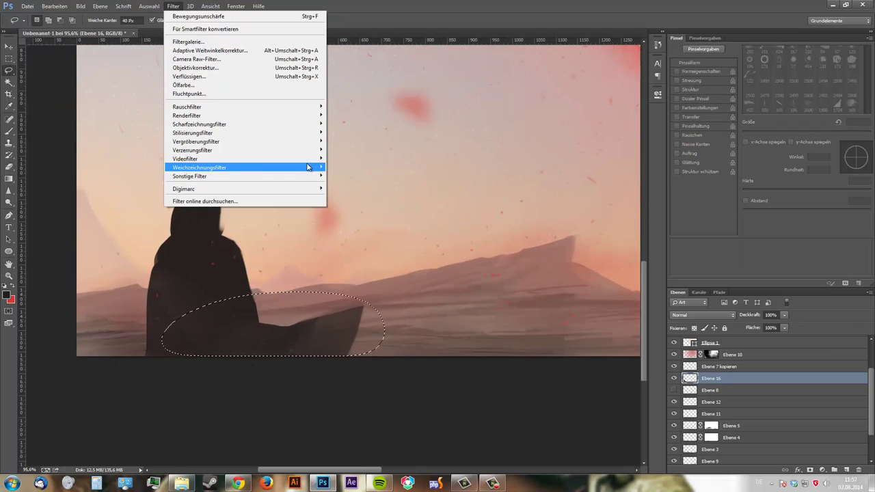
click(362, 170)
text(3)
drag(293, 268, 303, 268)
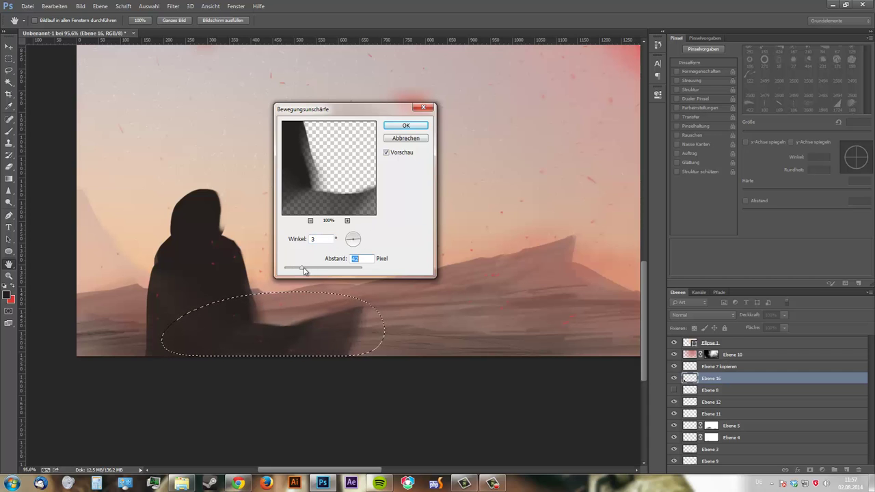
click(405, 125)
key(ctrl+d)
Set the eraser to 100% flow with a small hard round tip
key(e)
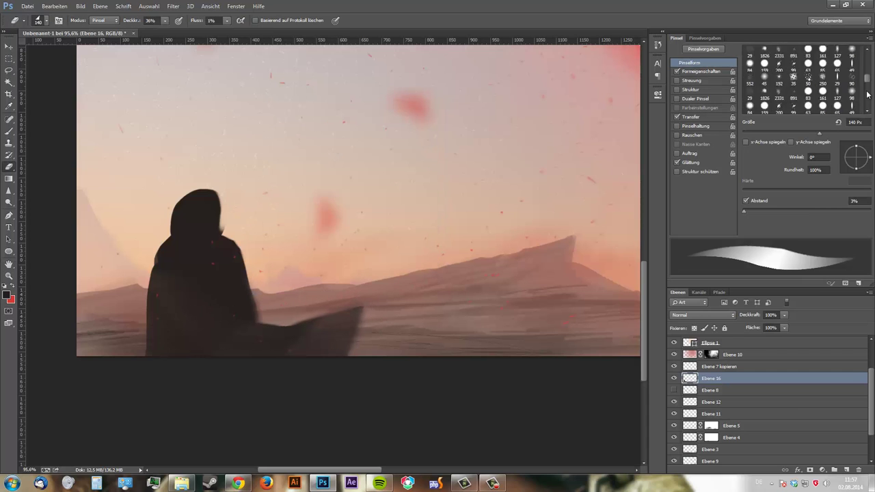
key(shift+0)
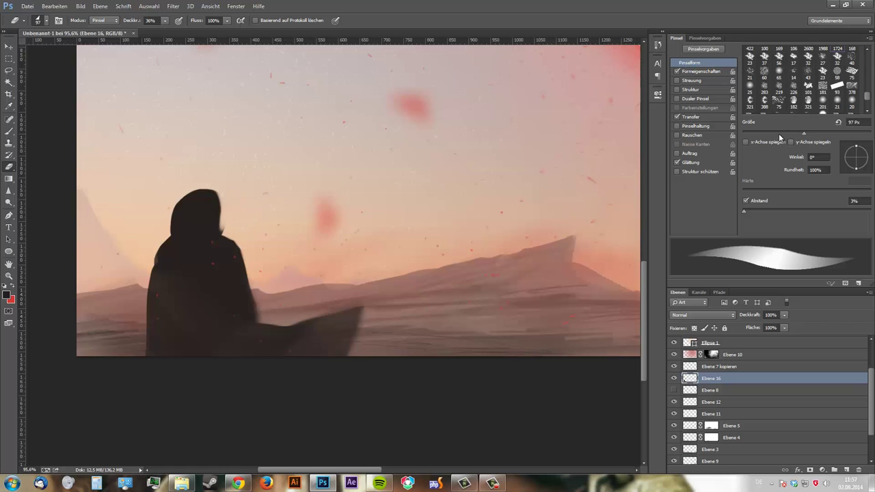
scroll(764, 60, up, 10)
click(765, 60)
scroll(215, 189, up, 5)
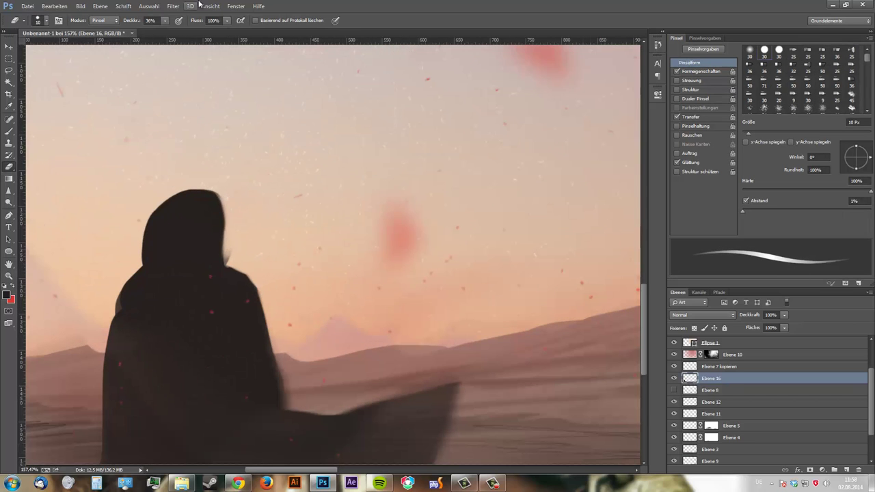
key(b)
scroll(224, 270, down, 2)
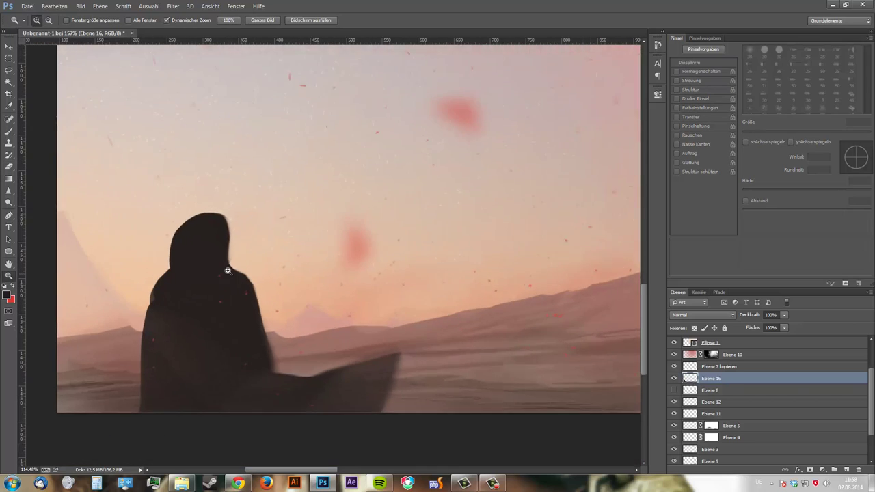
scroll(225, 269, up, 1)
key(e)
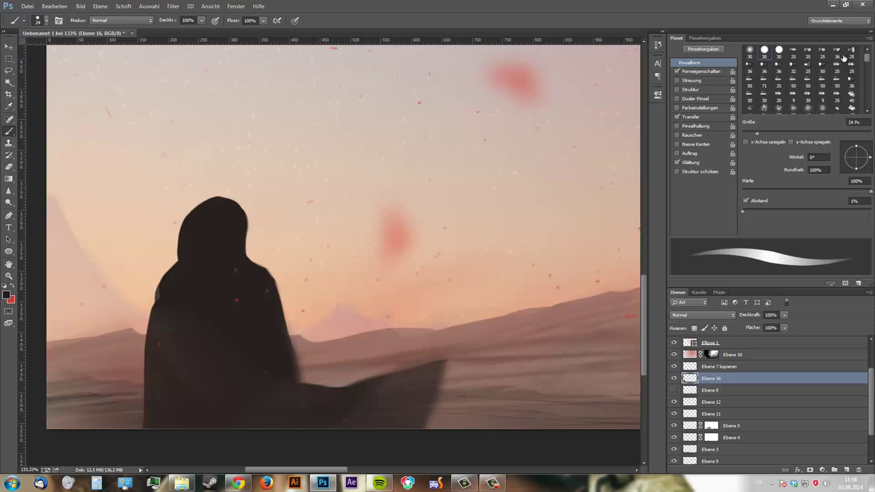
Try brush presets: a spiky brush at 84 px and 50% roundness, then a 13 px bristle brush
scroll(844, 58, down, 3)
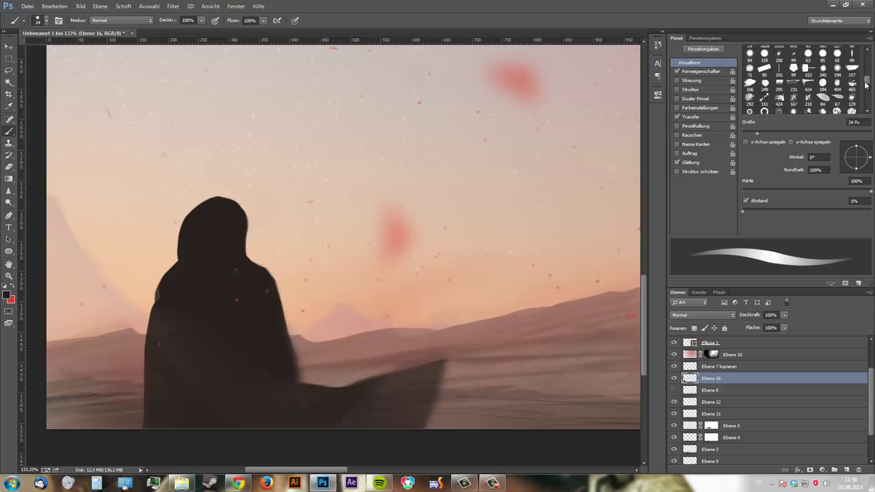
scroll(843, 57, down, 3)
click(837, 80)
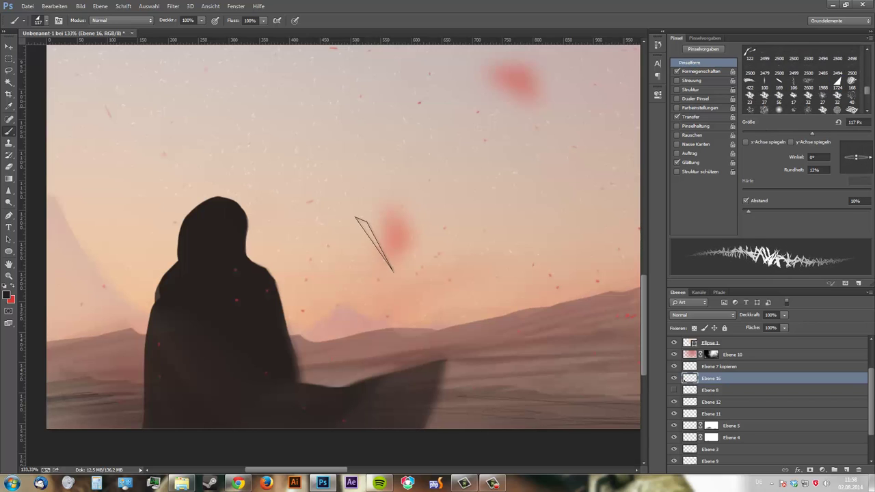
drag(860, 132, 795, 133)
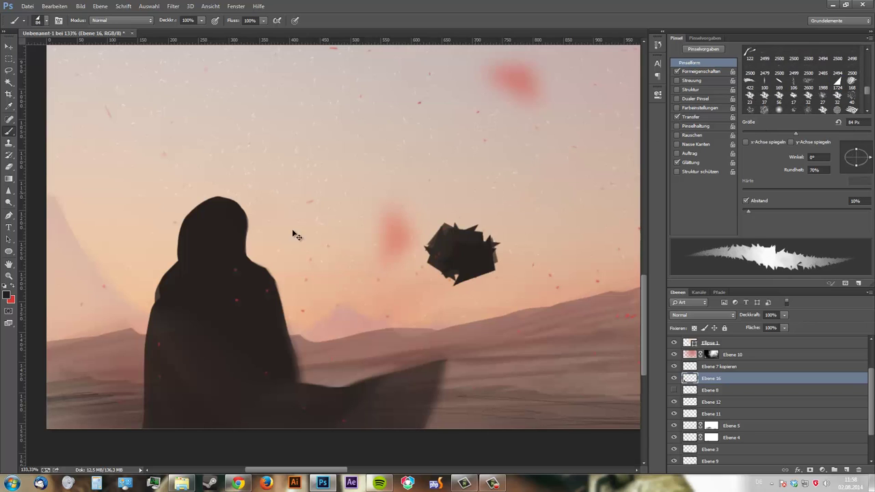
click(773, 132)
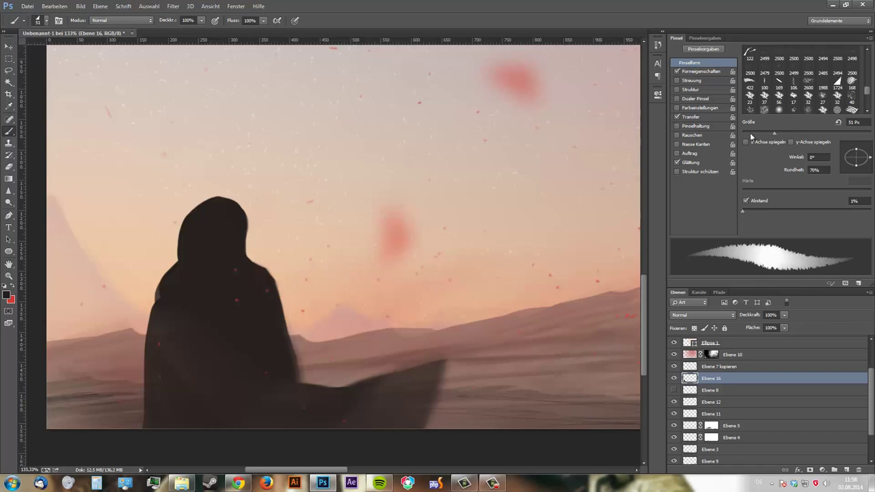
click(704, 71)
click(714, 62)
drag(856, 149, 856, 155)
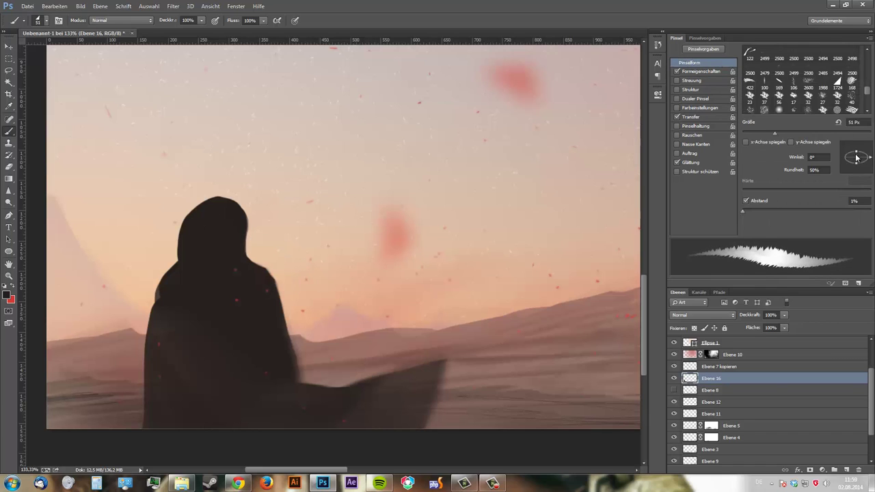
scroll(806, 82, up, 5)
click(764, 103)
Paint trial dark strokes jutting from the hood, then undo them
mouse_move(246, 248)
mouse_down()
mouse_move(280, 259)
mouse_move(301, 254)
mouse_up()
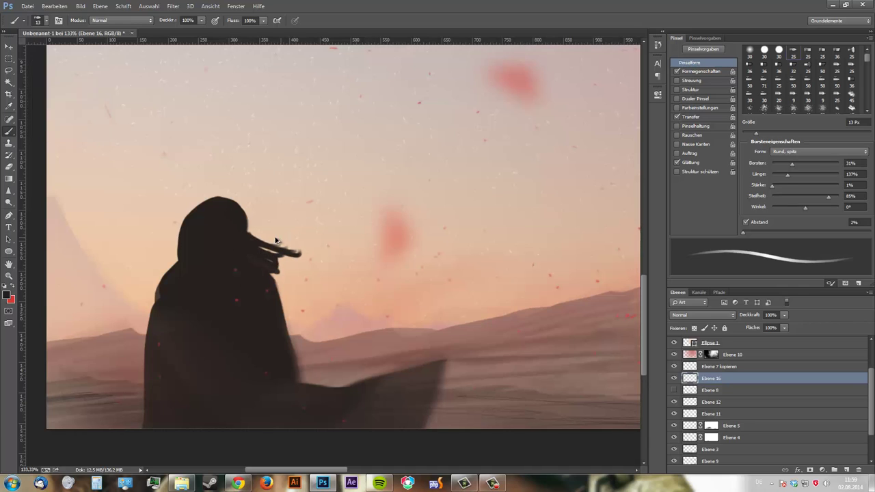
key(ctrl+alt+z)
key(ctrl+alt+z)
drag(248, 239, 296, 248)
key(ctrl+alt+z)
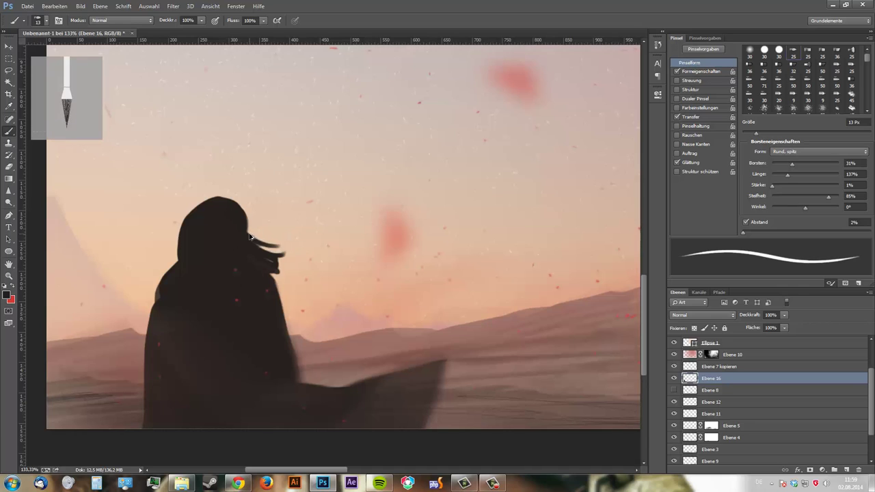
key(ctrl+alt+z)
Switch to a hard round brush at 1–2 px and paint thin hair strands from the hood
click(811, 95)
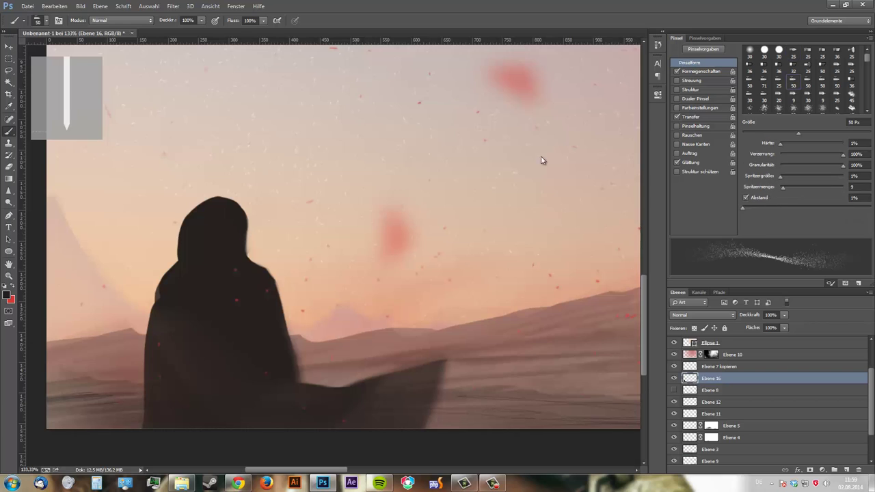
click(812, 63)
key(bracketleft)
key(bracketleft)
key(bracketleft)
drag(176, 231, 180, 247)
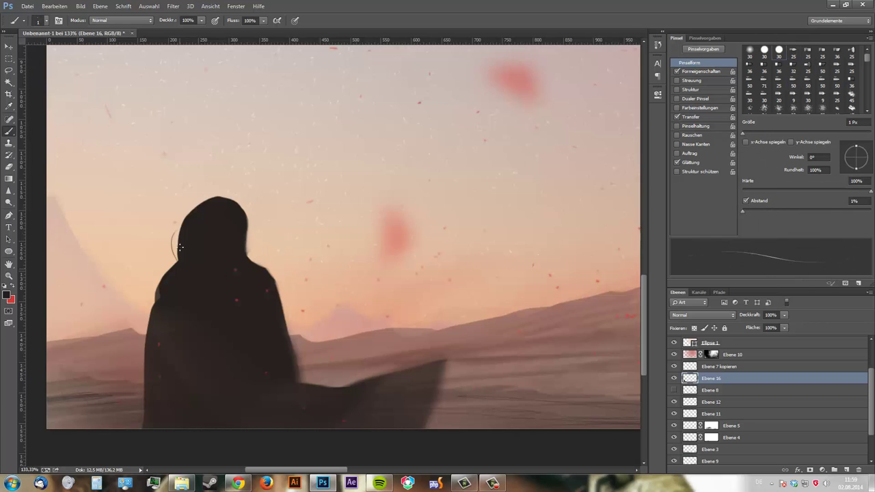
key(ctrl+alt+z)
key(ctrl+alt+z)
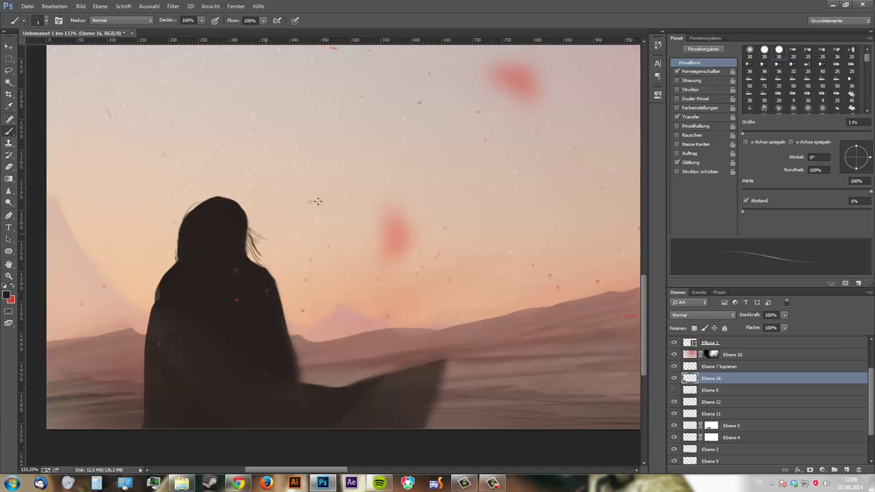
key(bracketright)
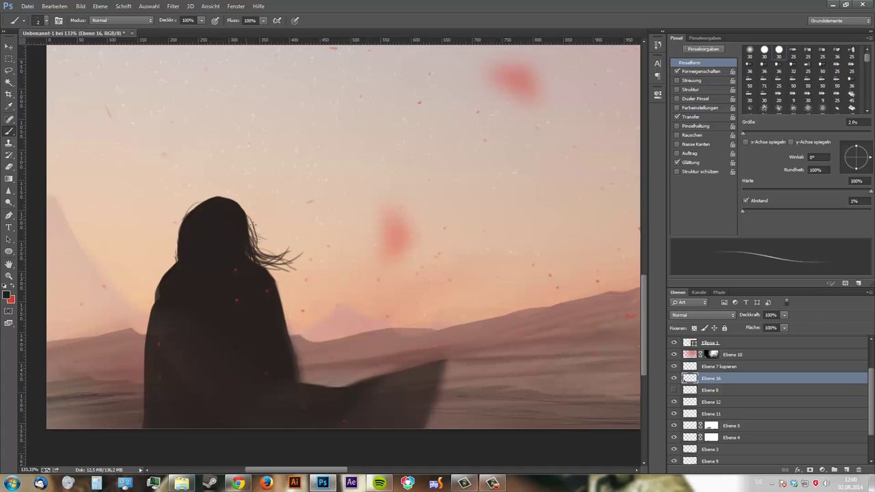
scroll(280, 272, up, 1)
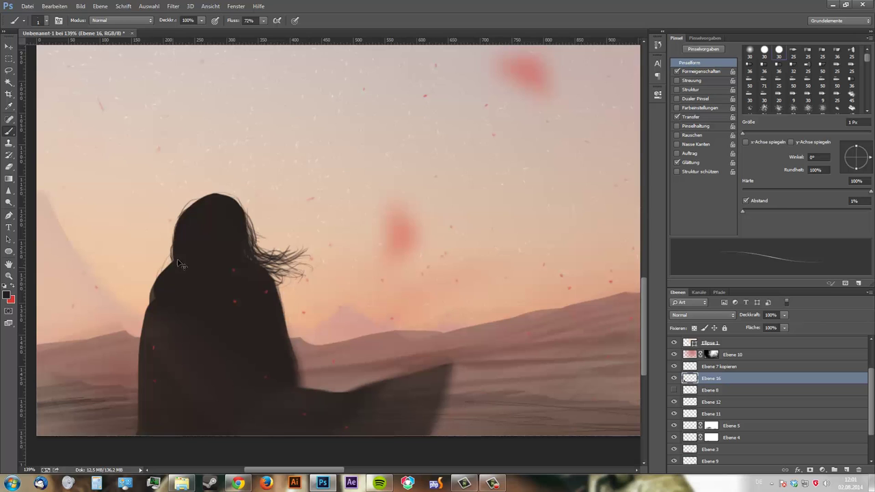
Zoom in on the figure's hair and lasso the hair ends with a 5 px feather
key(z)
drag(179, 264, 220, 272)
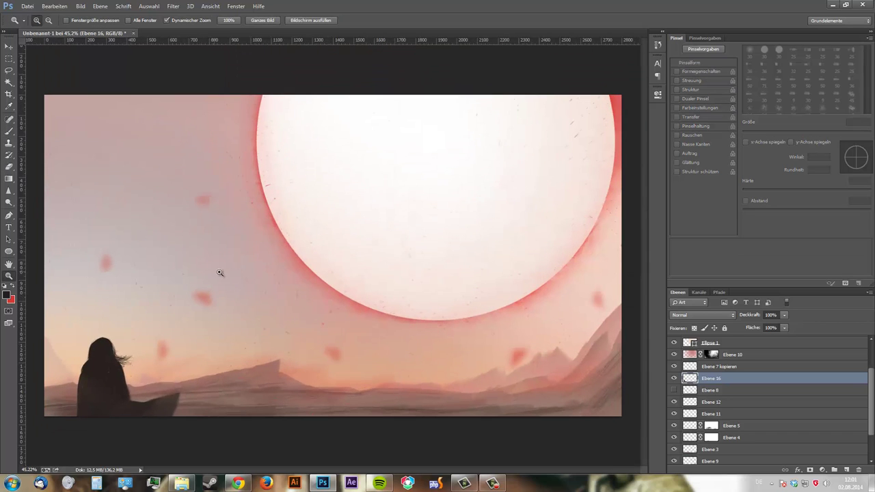
click(217, 351)
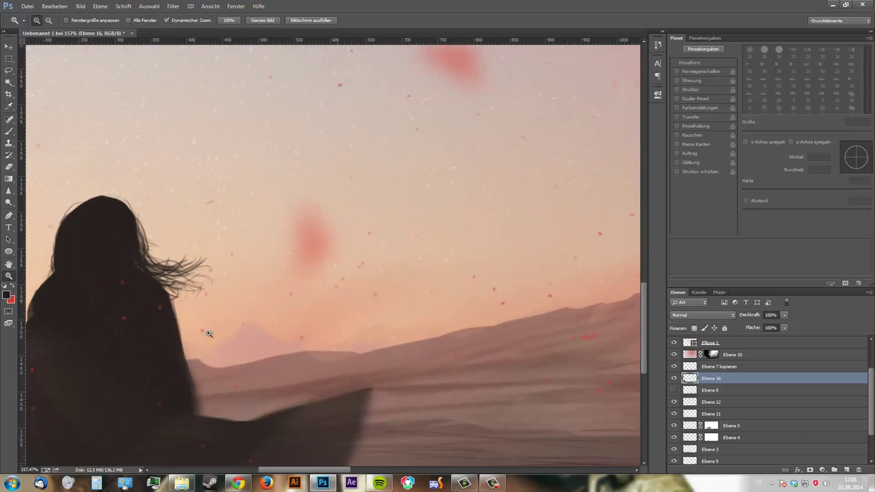
key(l)
key(Return)
click(215, 278)
key(Return)
click(130, 19)
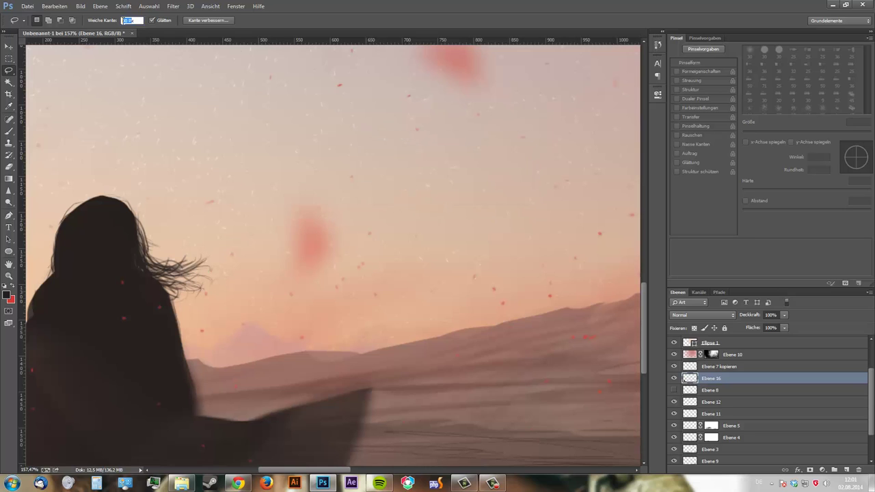
text(5)
Apply Bewegungsunschärfe (motion blur) to the feathered hair ends
click(173, 6)
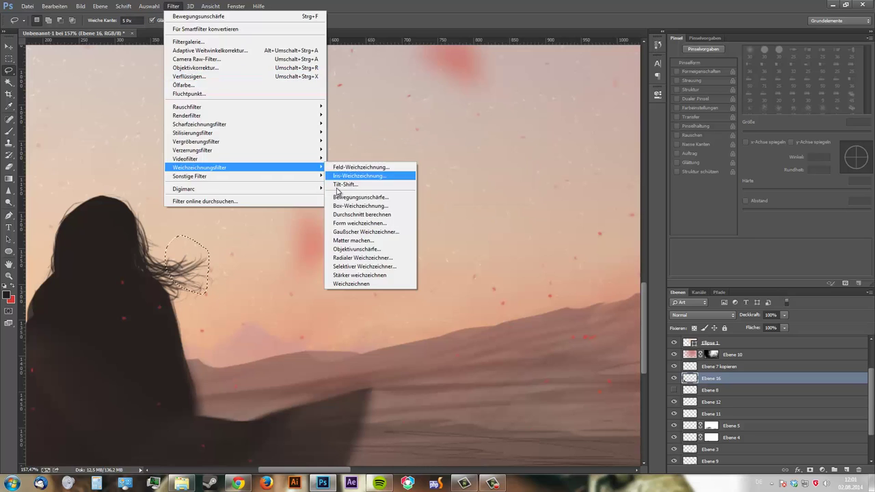
click(359, 197)
click(352, 258)
key(Return)
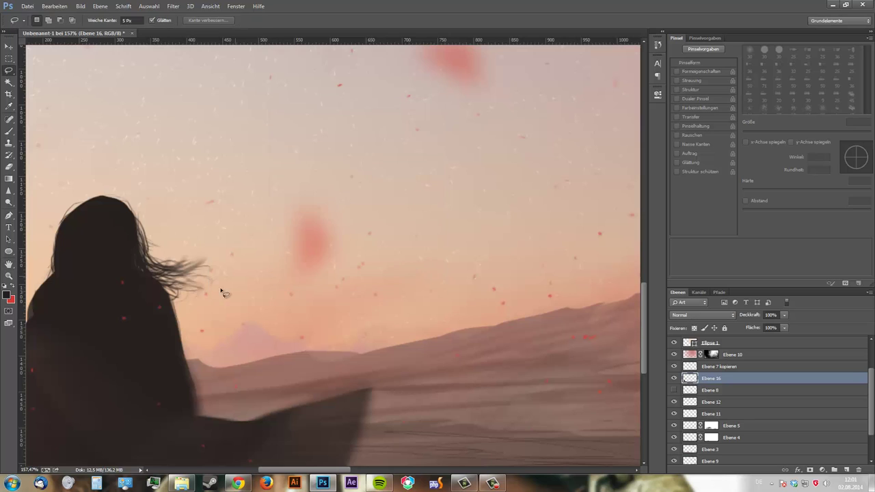
key(z)
scroll(391, 308, down, 3)
scroll(391, 308, right, 5)
scroll(387, 273, down, 3)
Add a new layer and set a dark brown foreground colour with a 1 px brush
scroll(289, 289, right, 3)
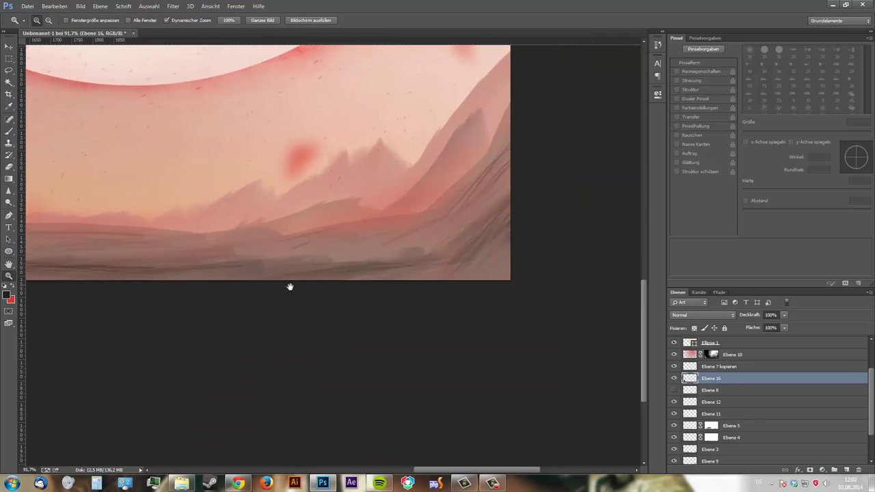
key(alt+period)
key(b)
click(8, 295)
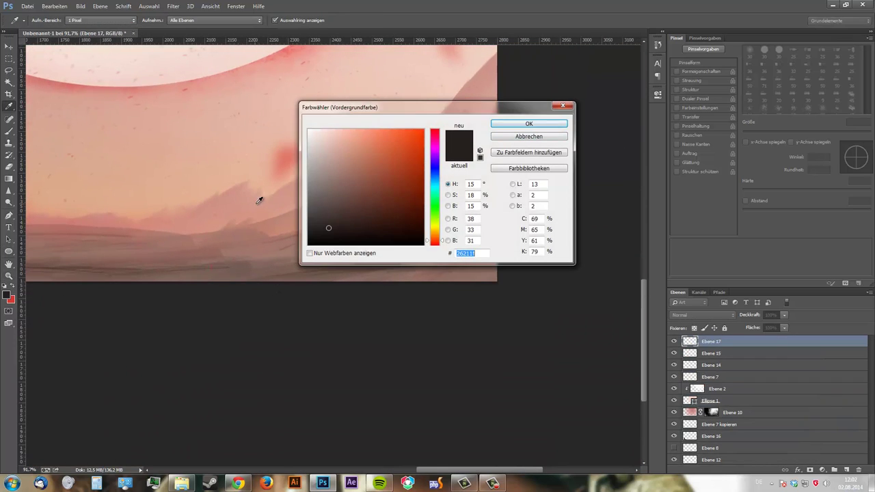
click(328, 229)
key(Return)
click(749, 50)
key(b)
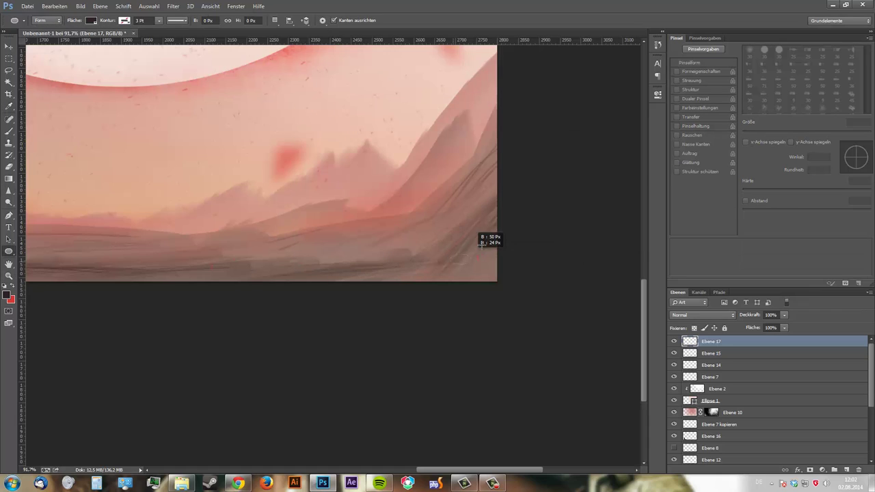
Write the signature and move it into the painting's lower-right corner
scroll(358, 218, up, 3)
key(ctrl+z)
drag(369, 222, 381, 191)
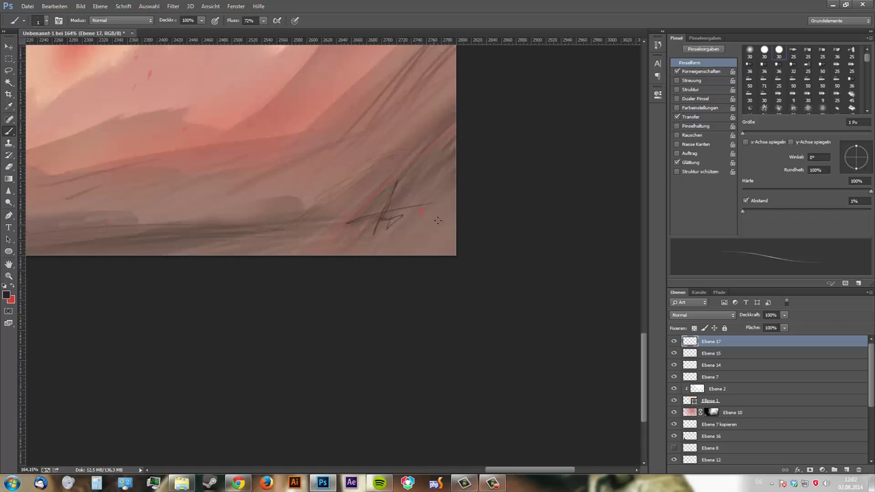
scroll(437, 220, down, 5)
key(v)
mouse_move(222, 293)
mouse_down()
mouse_move(193, 370)
mouse_move(617, 372)
mouse_up()
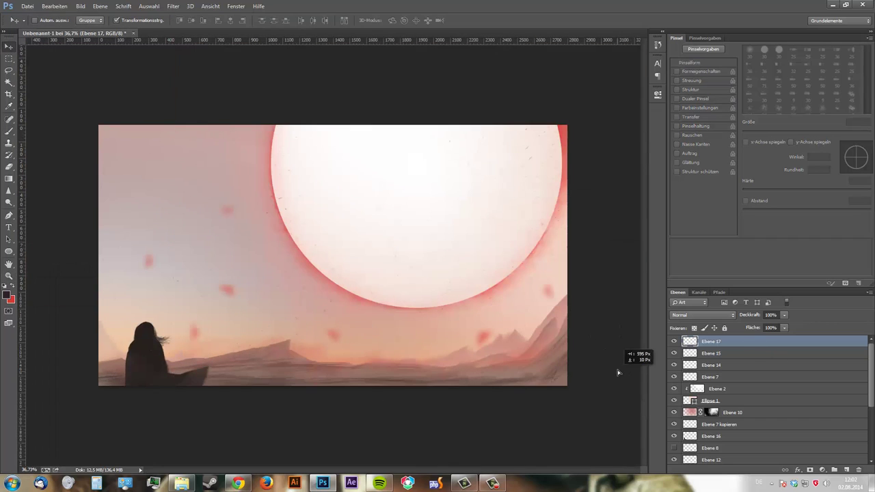
Nudge the signature into place and give Ebene 17 a pale Farbüberlagerung colour overlay
scroll(617, 373, up, 5)
drag(508, 302, 606, 332)
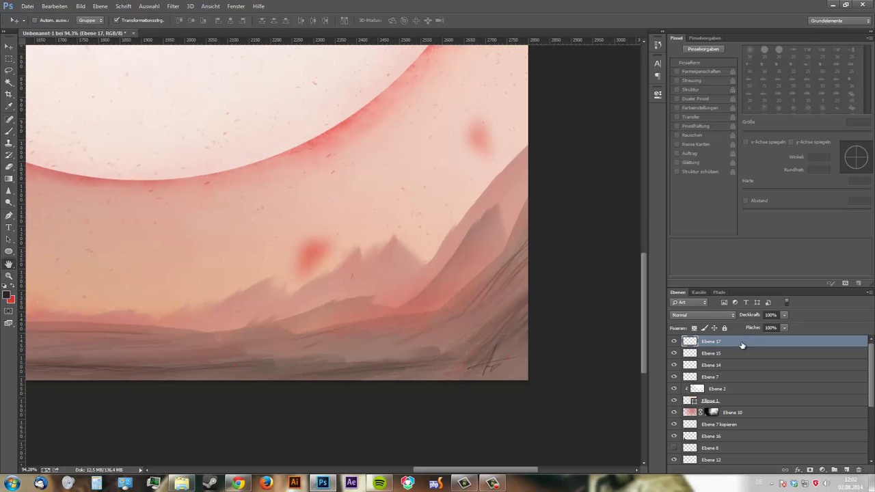
double_click(742, 342)
click(474, 119)
click(556, 97)
click(572, 103)
key(z)
alt+click(519, 204)
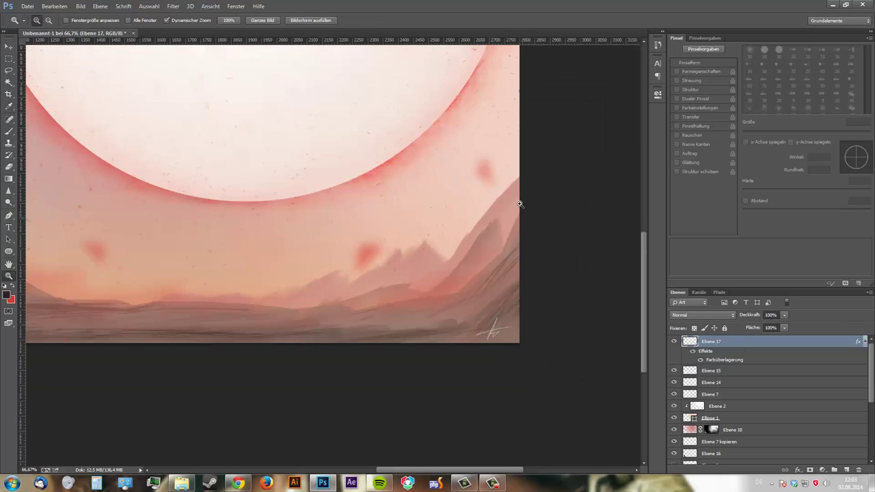